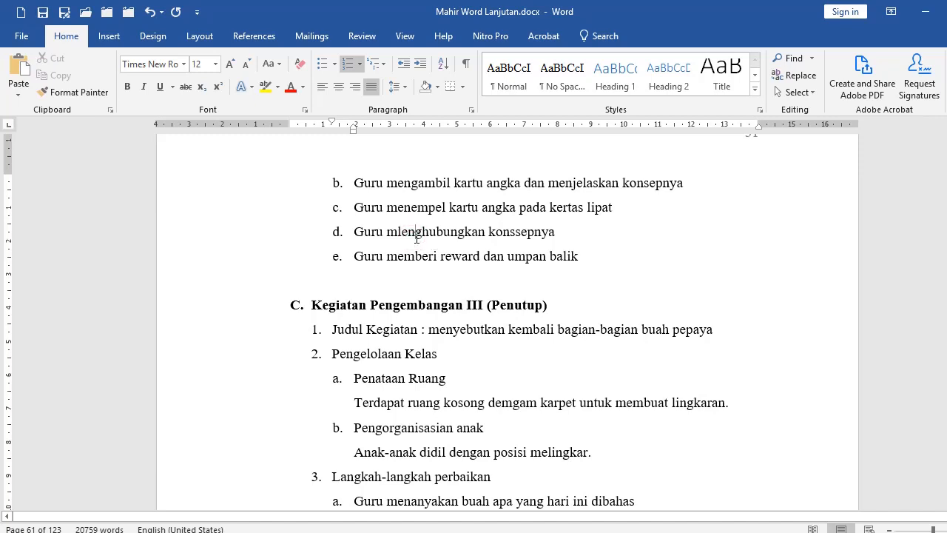
Insert the picture abstract_waves_and_circles_vector_background_148833.jpg inside the second word of list item d on page 61
click(417, 237)
click(108, 37)
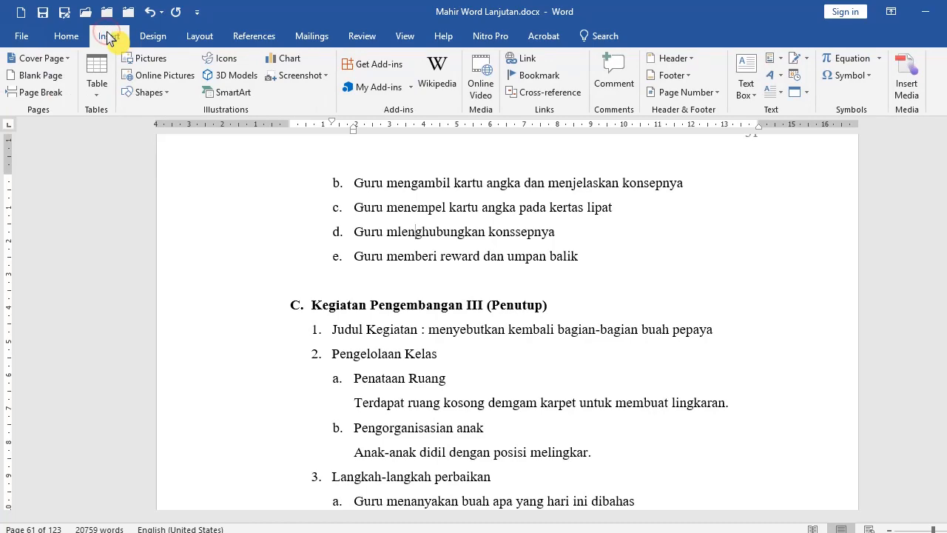
click(157, 63)
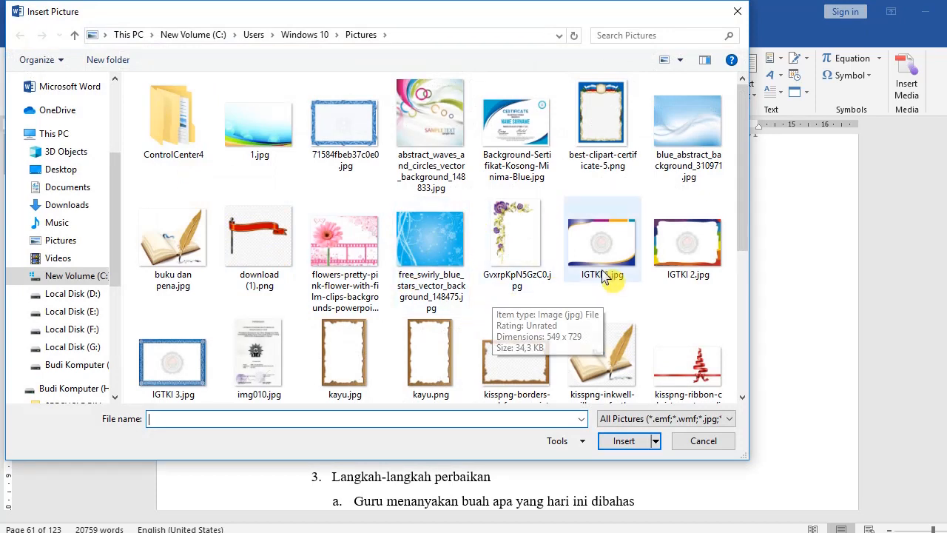
click(429, 111)
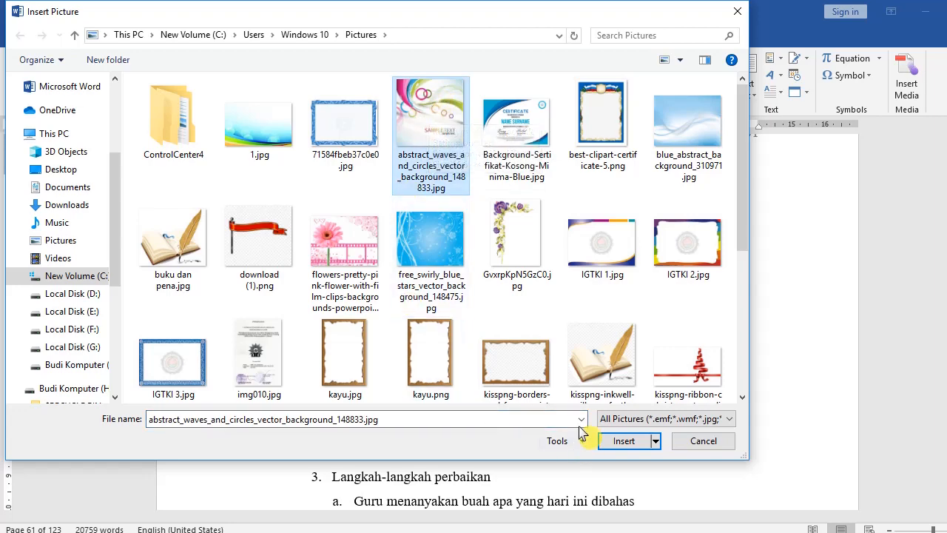
click(624, 441)
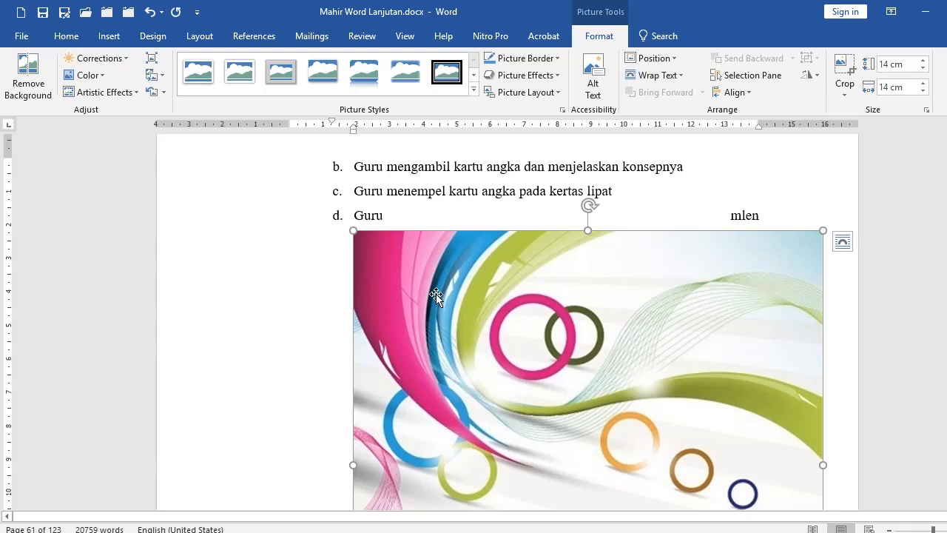
Shrink the inserted picture proportionally to about 2.49 cm by 2.49 cm
scroll(436, 294, down, 8)
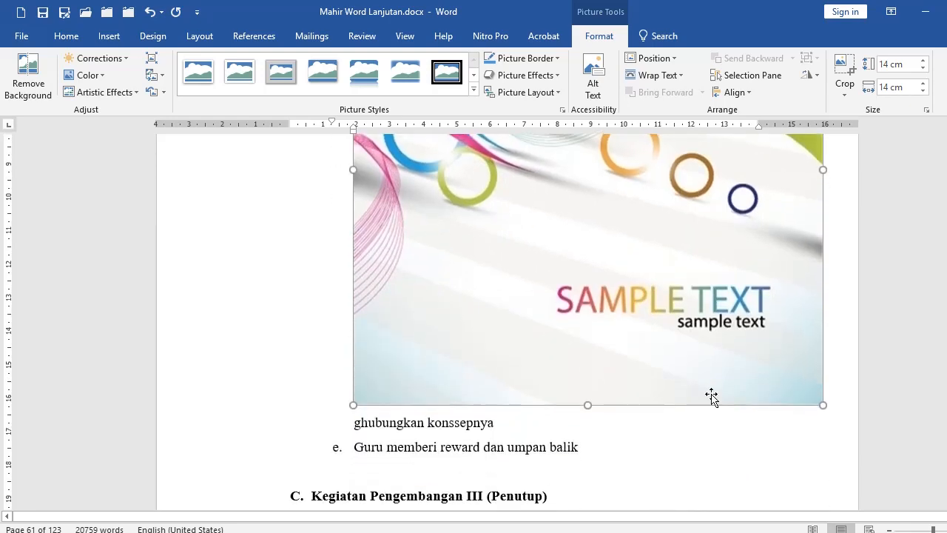
drag(821, 405, 449, 189)
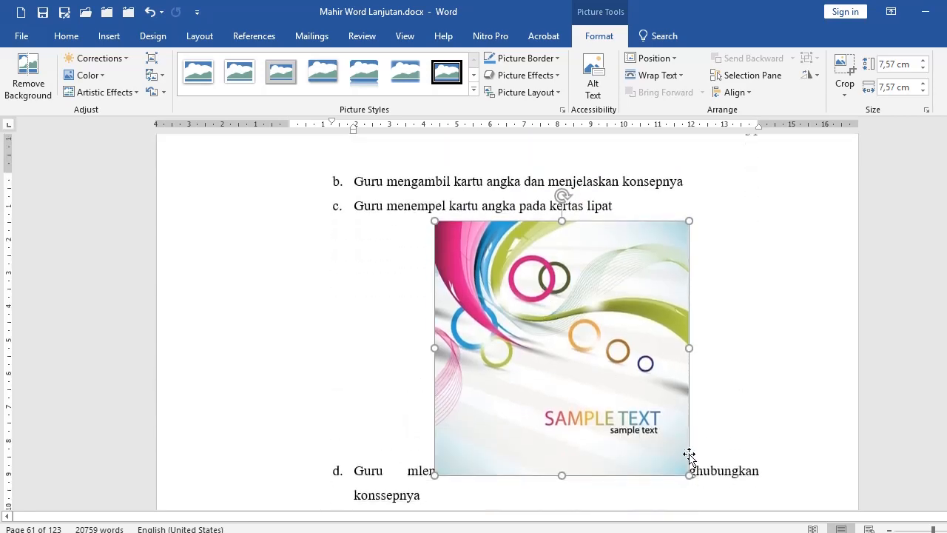
drag(688, 475, 530, 328)
click(556, 315)
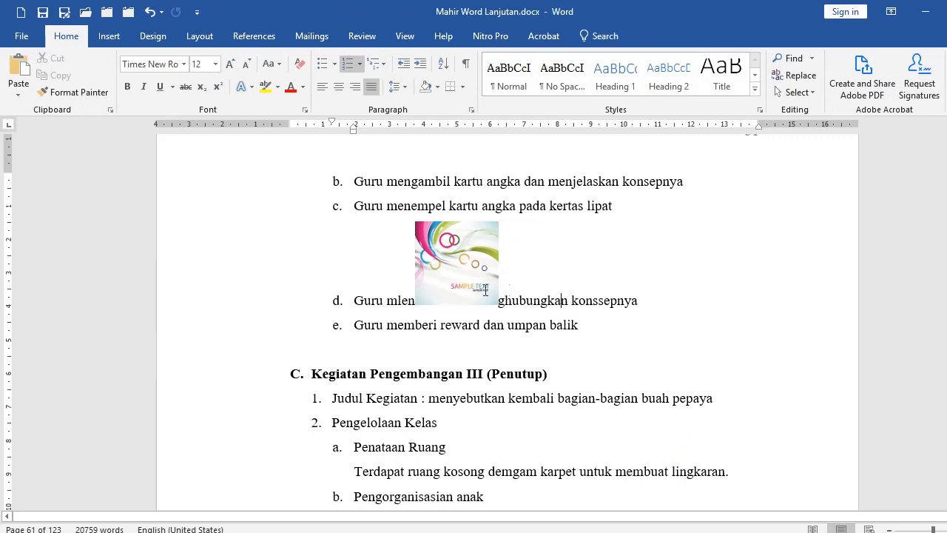
Move the inline picture along list item d to just before the word "konssepnya"
click(456, 265)
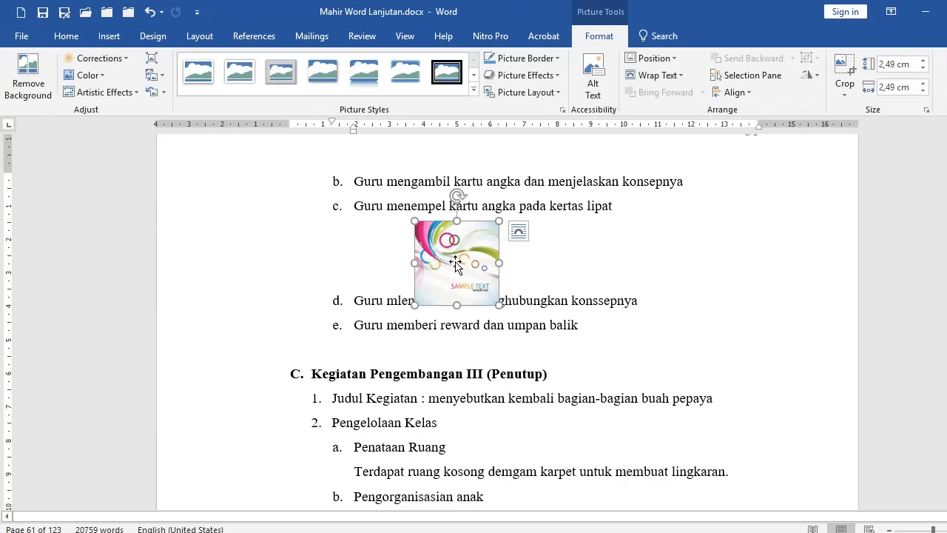
drag(455, 264, 477, 212)
drag(538, 239, 492, 314)
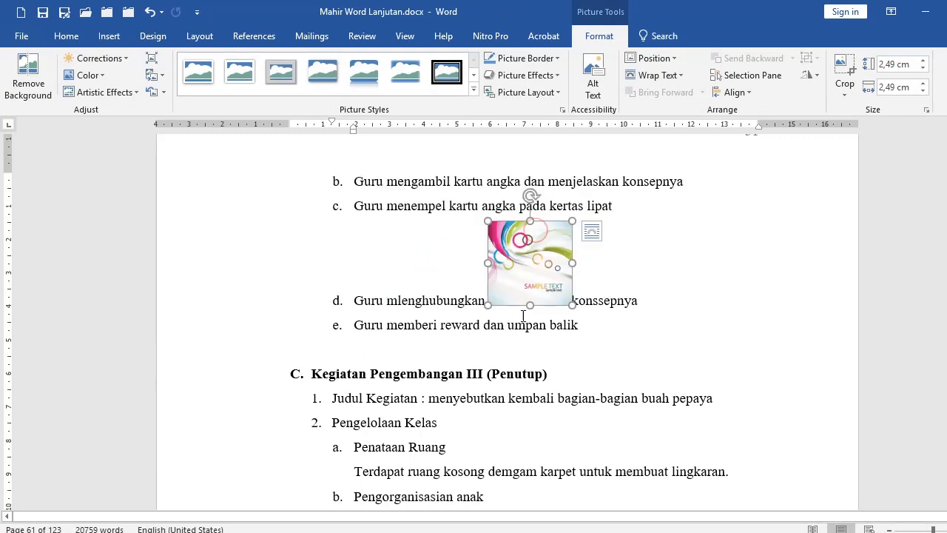
click(429, 296)
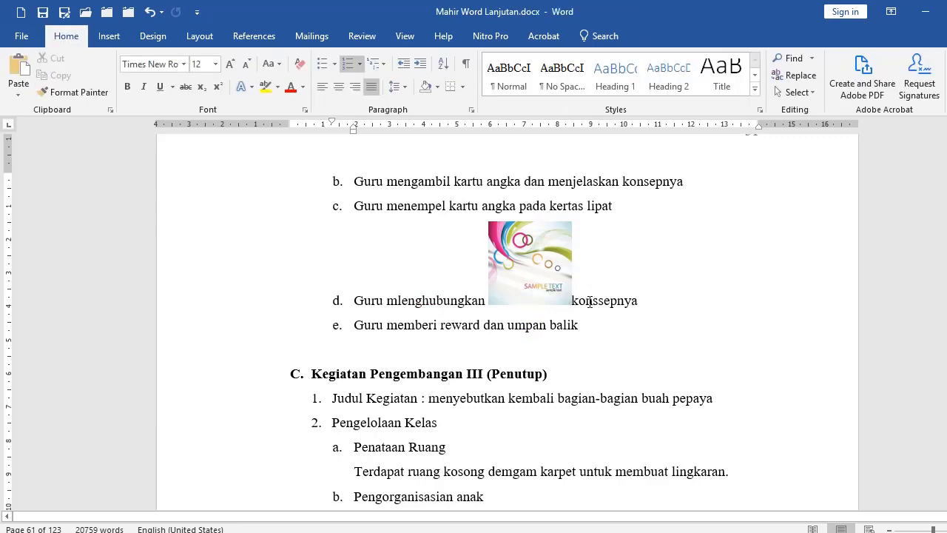
Move the inline picture back inside the second word of list item d
click(534, 284)
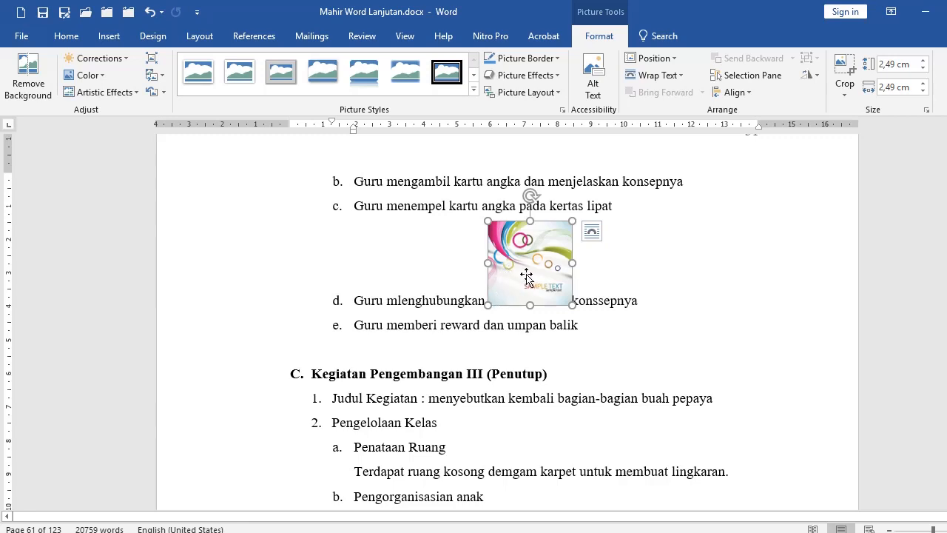
drag(526, 276, 427, 267)
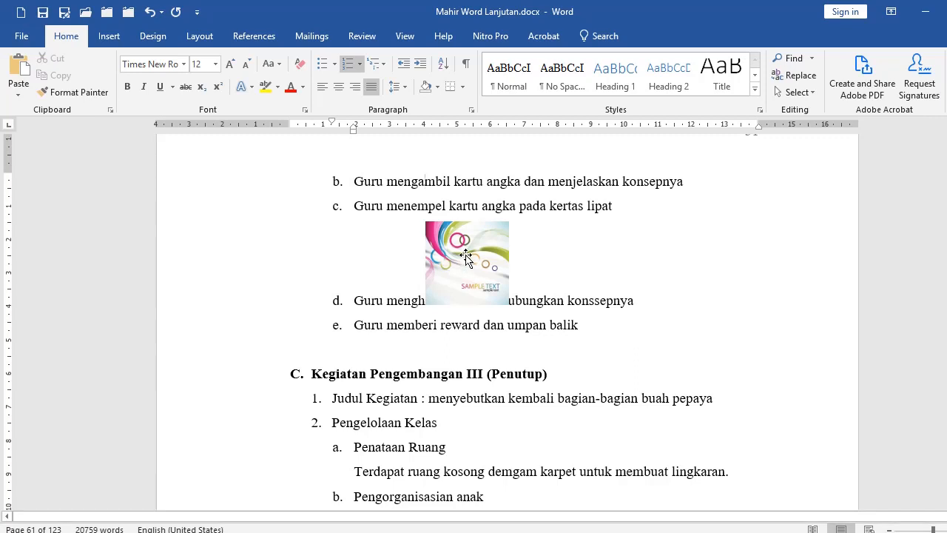
Enlarge the inline picture in item d proportionally to about twice its size
click(466, 254)
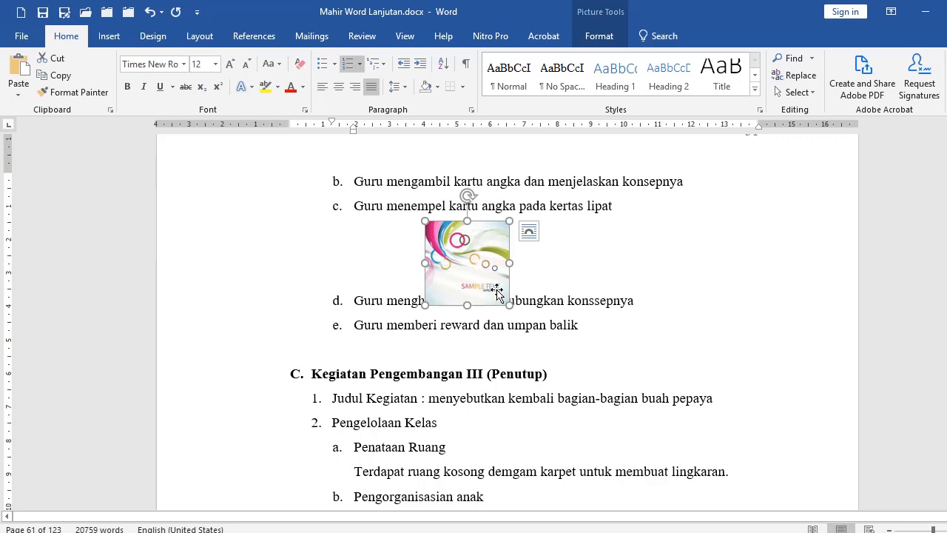
scroll(503, 295, up, 1)
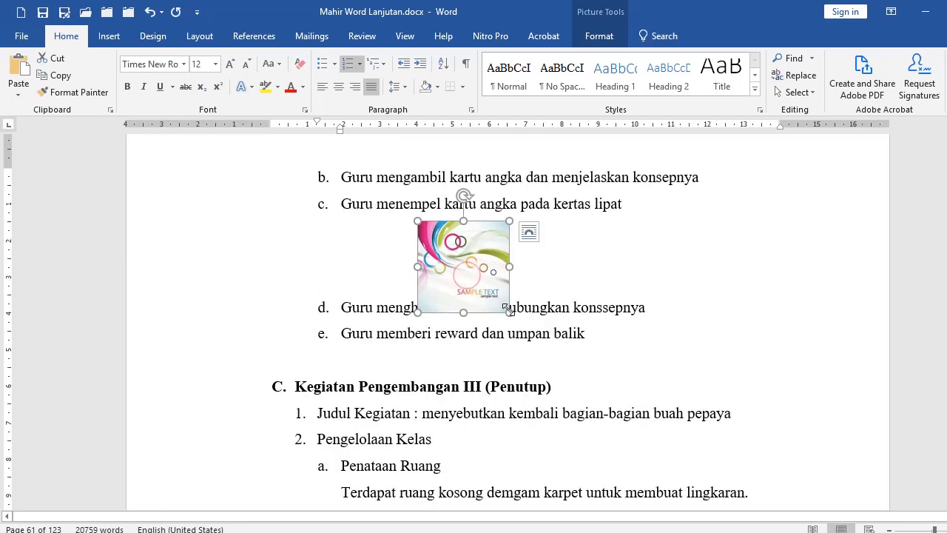
drag(509, 312, 613, 379)
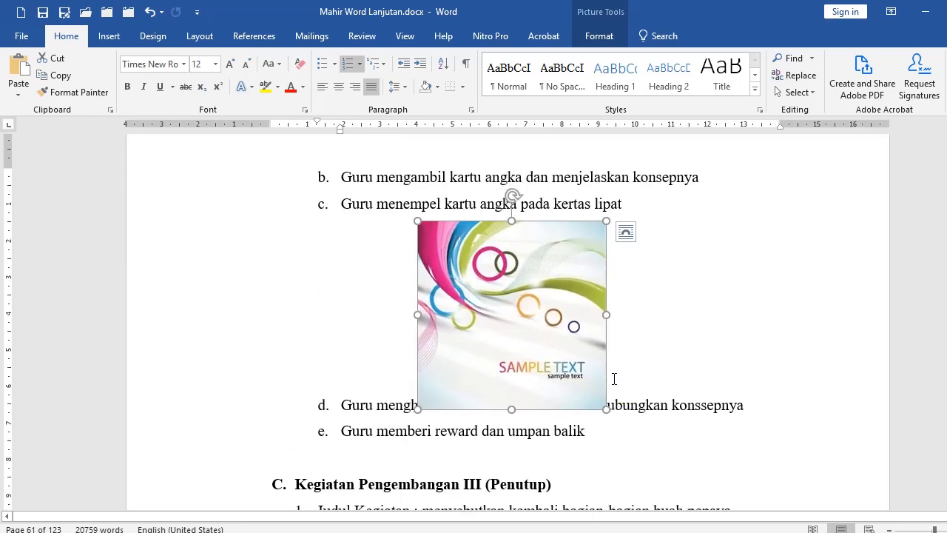
scroll(613, 379, down, 1)
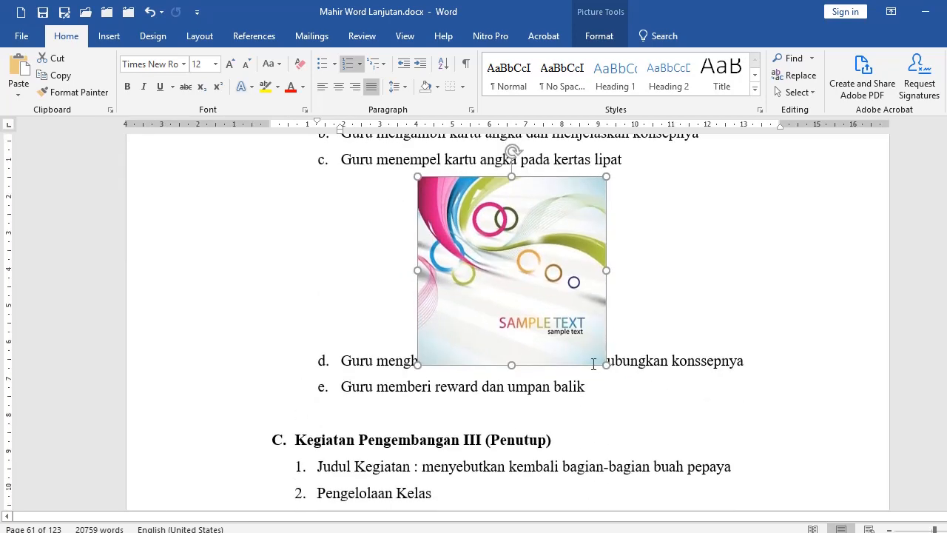
Set the picture's text wrapping to In Front of Text
right_click(485, 242)
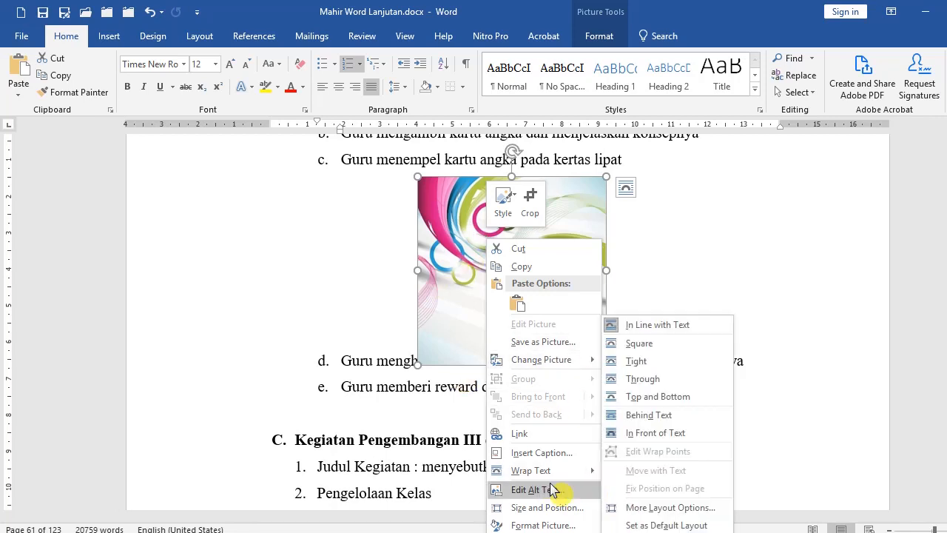
mouse_move(542, 477)
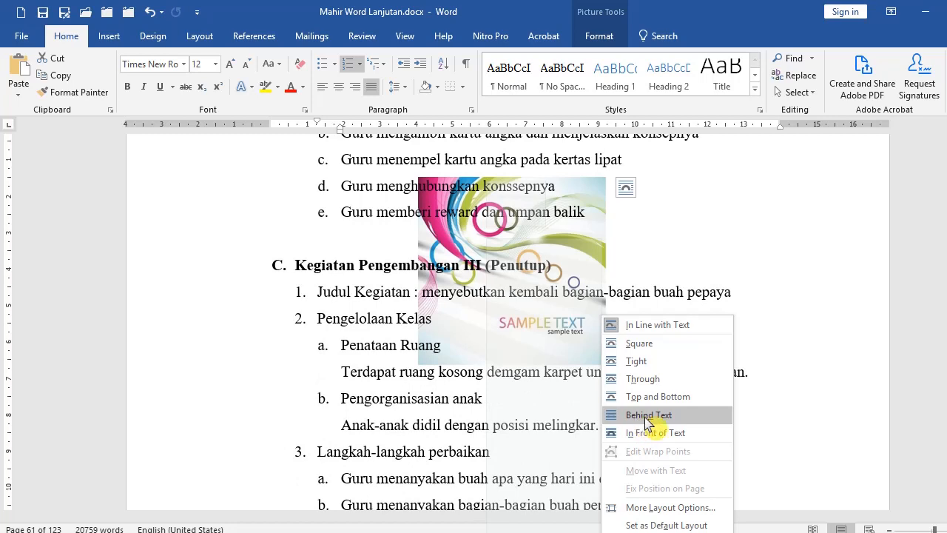
click(705, 433)
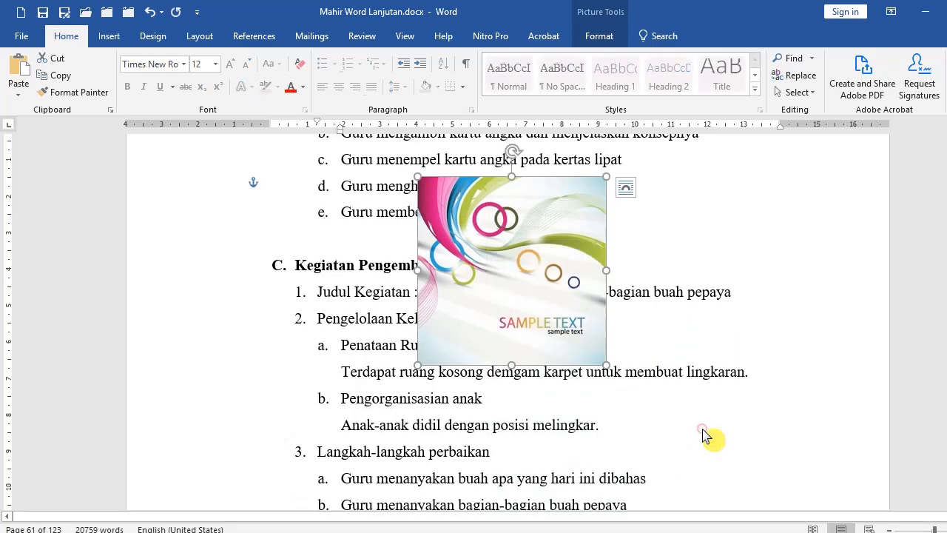
Move the floating picture freely around the page and leave it covering the middle of items b to e
drag(505, 306, 393, 359)
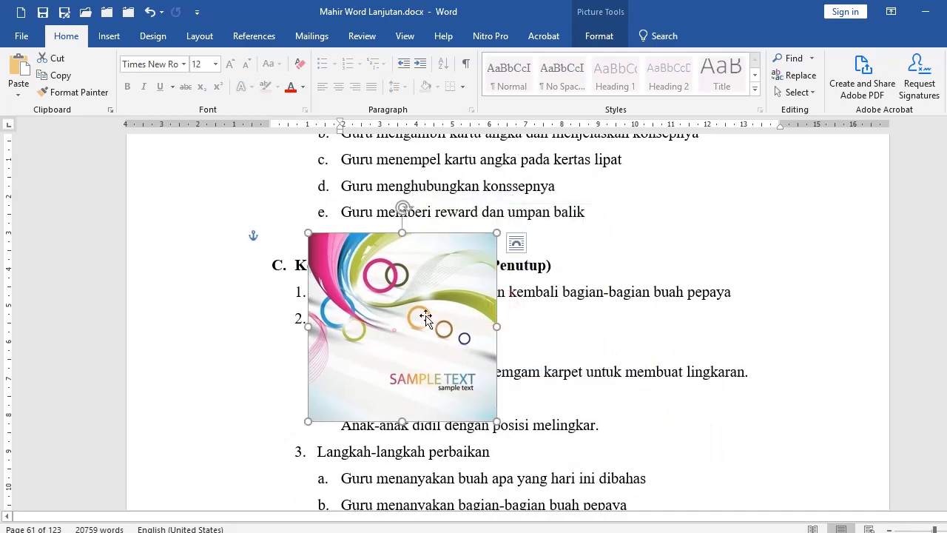
drag(422, 316, 510, 262)
scroll(501, 291, up, 2)
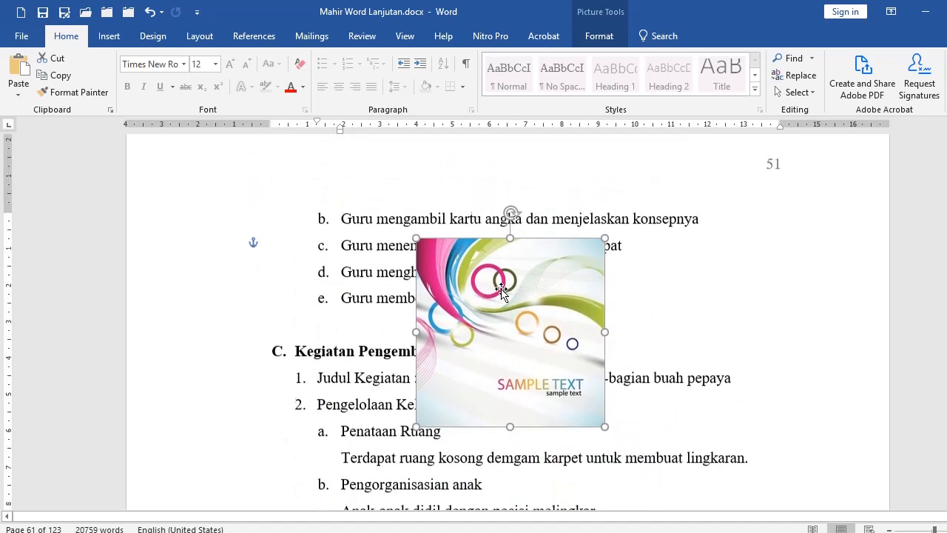
drag(513, 339, 659, 276)
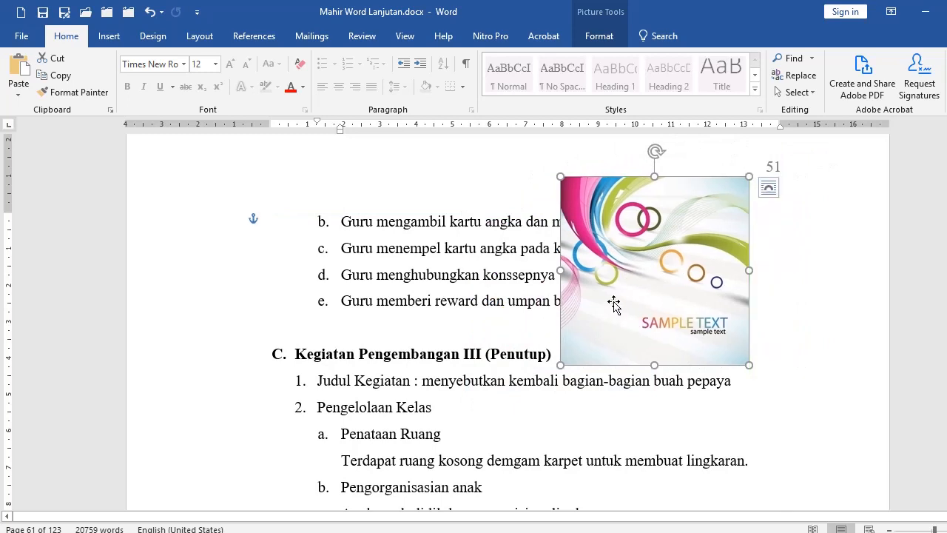
drag(614, 302, 448, 281)
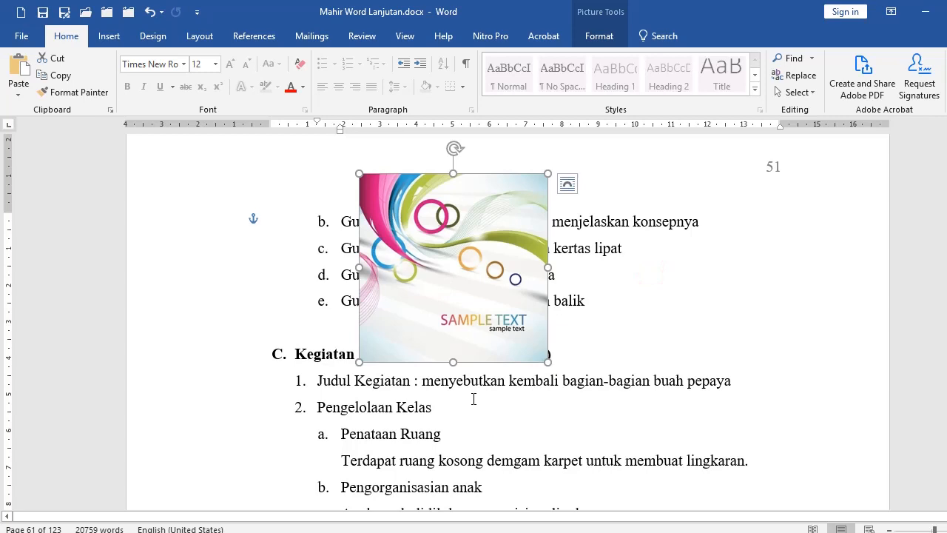
Set the picture's text wrapping to Behind Text and move it to the left text margin behind items b to e
right_click(442, 265)
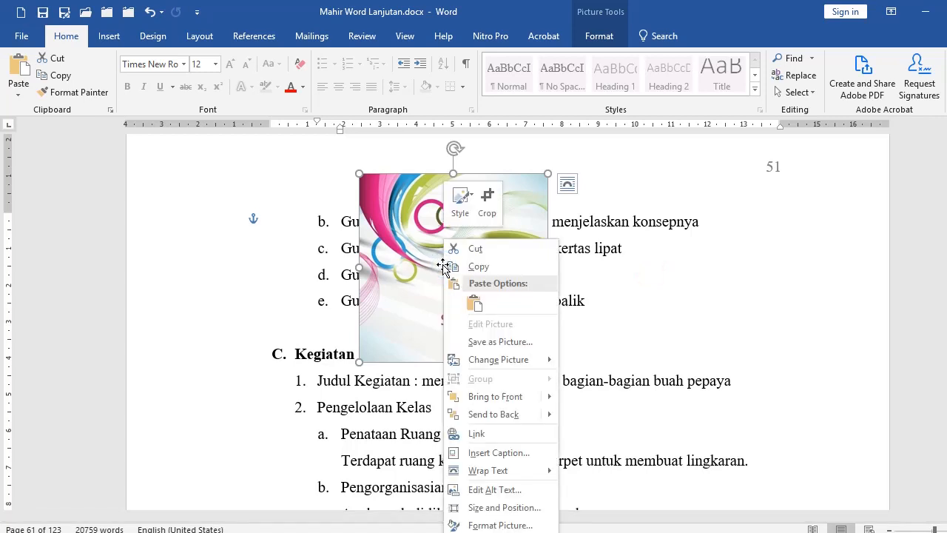
mouse_move(522, 477)
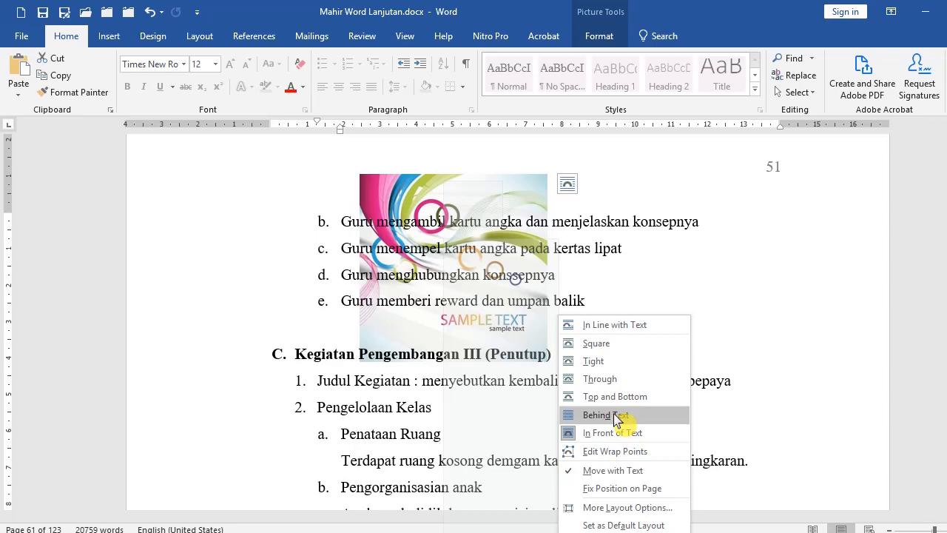
click(614, 416)
drag(433, 177, 359, 148)
Set the picture's text wrapping to Square and place it, slightly reduced, to the right of items b to e
right_click(335, 168)
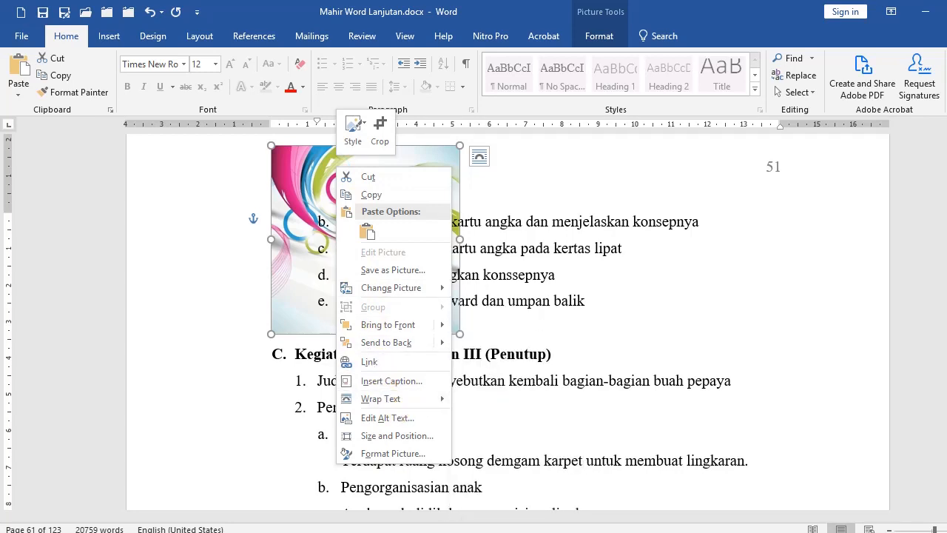
mouse_move(395, 404)
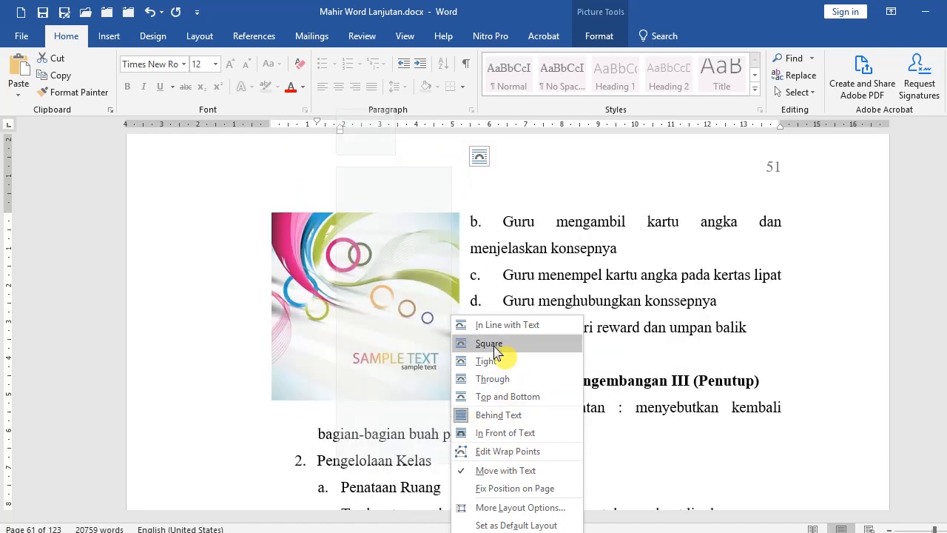
click(490, 343)
drag(373, 362, 698, 298)
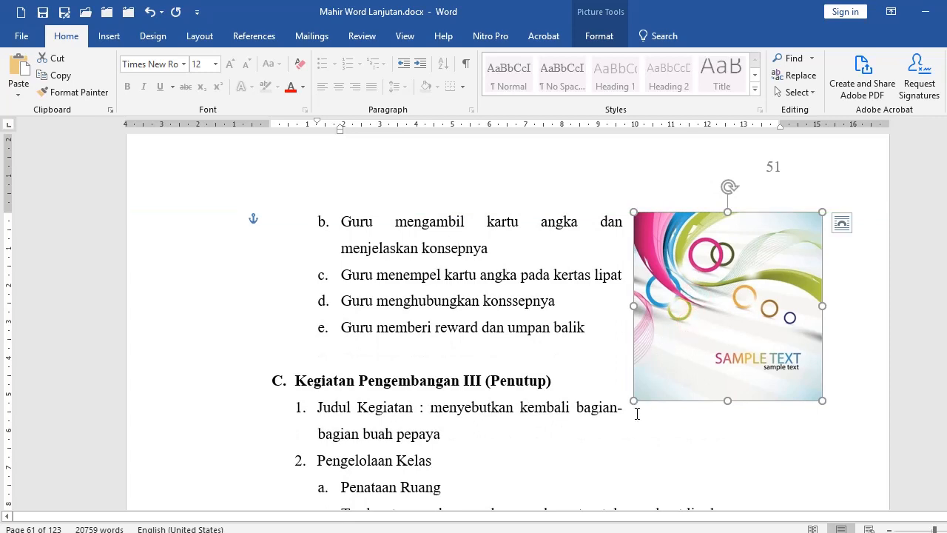
drag(635, 399, 661, 372)
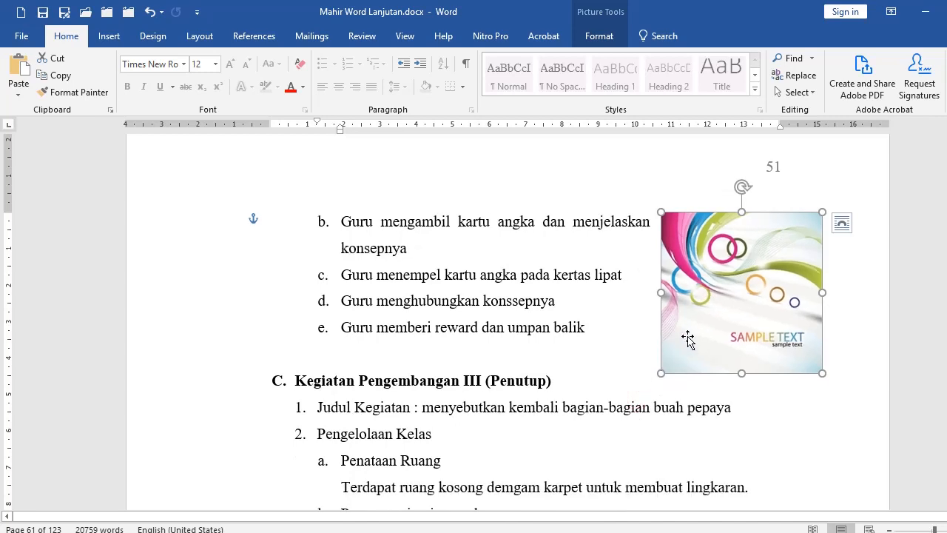
right_click(694, 295)
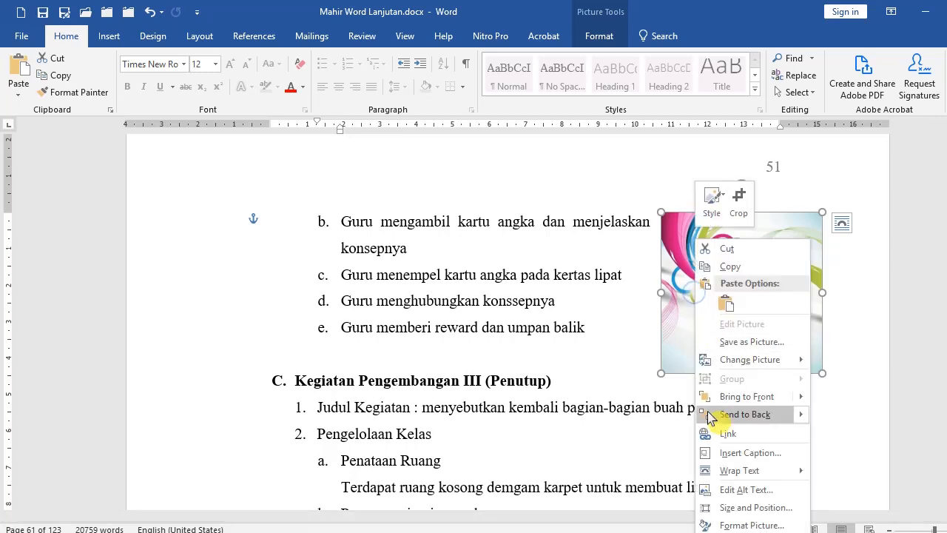
mouse_move(728, 472)
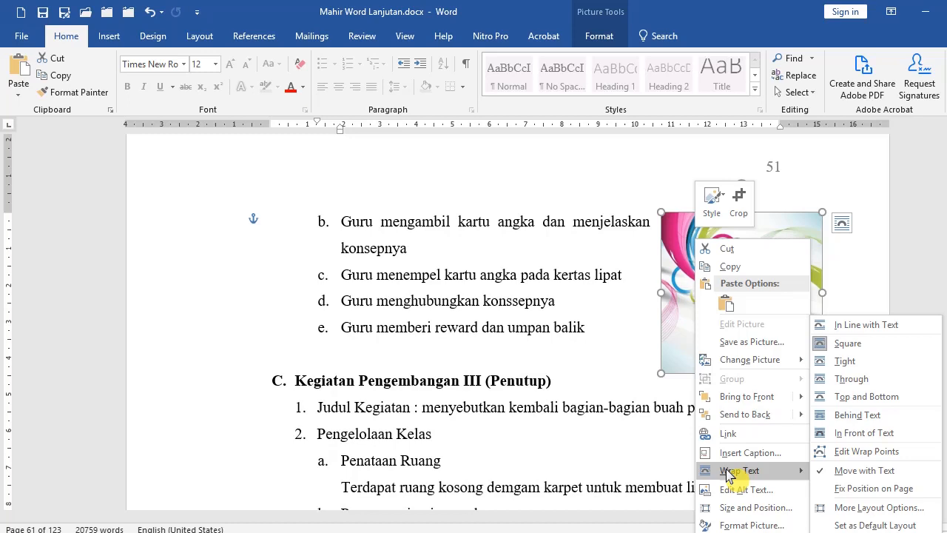
click(682, 290)
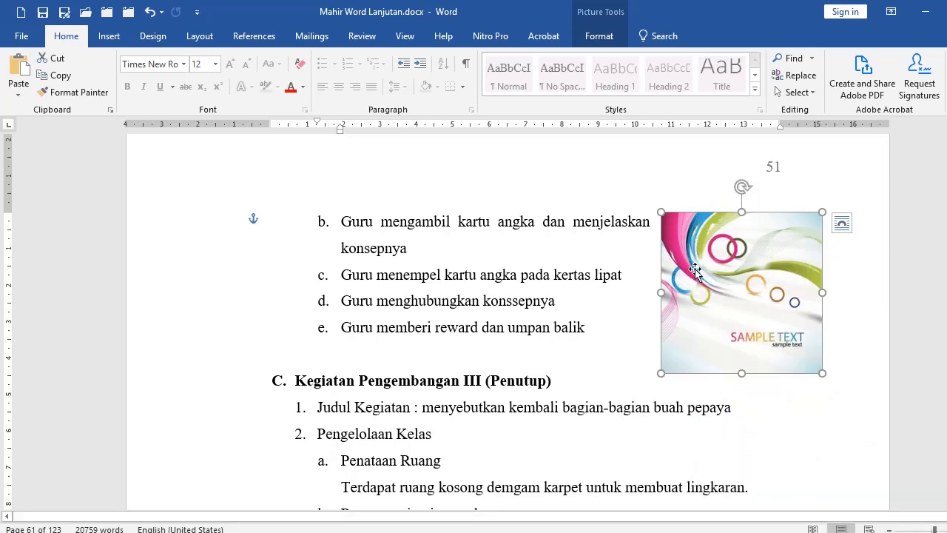
Move the square-wrapped picture into the middle of items b to e, then back against the right text margin
drag(695, 278, 497, 280)
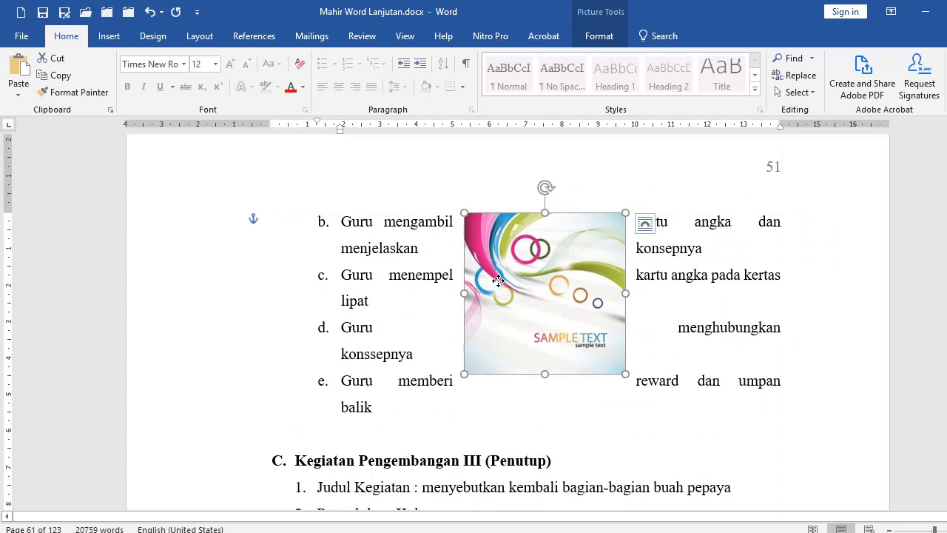
drag(498, 281, 620, 282)
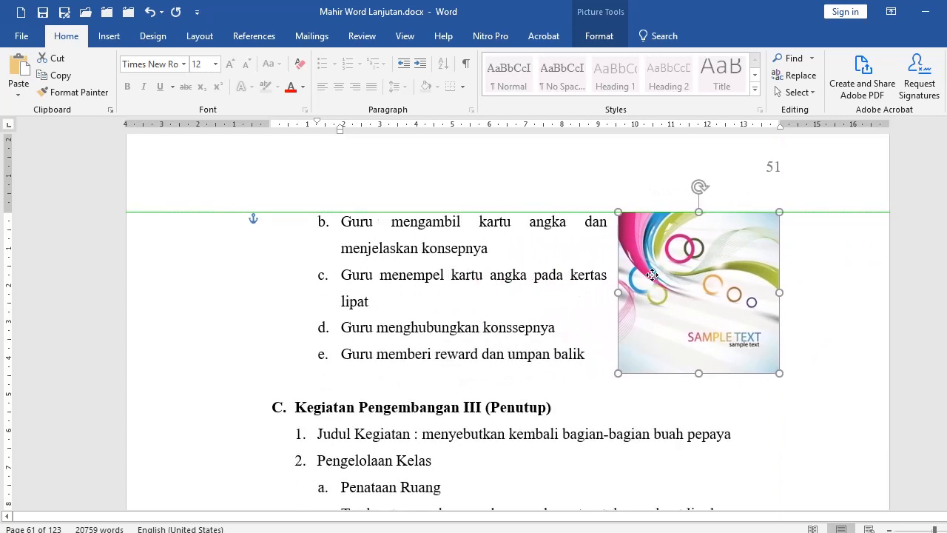
click(534, 277)
click(636, 300)
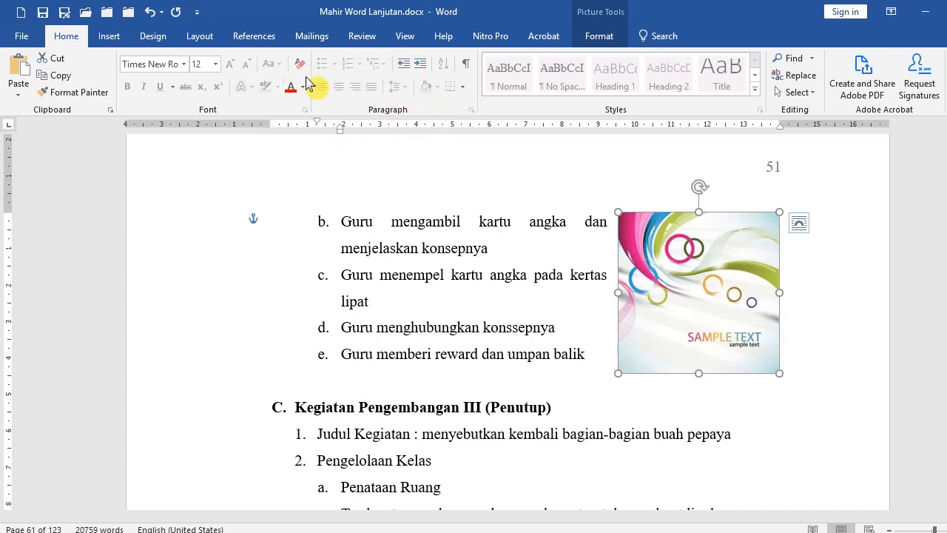
In the advanced options, set the default for inserting or pasting pictures to In front of text
right_click(433, 108)
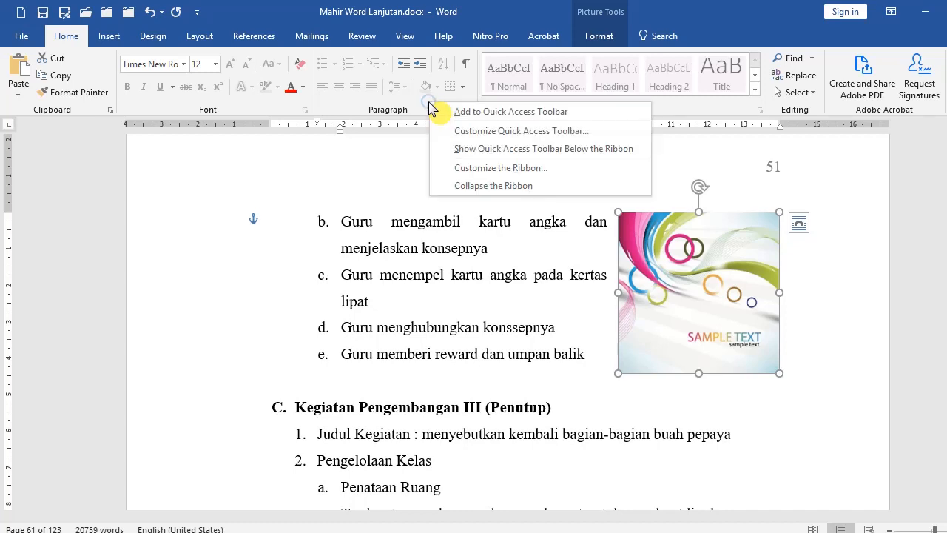
right_click(148, 109)
right_click(563, 113)
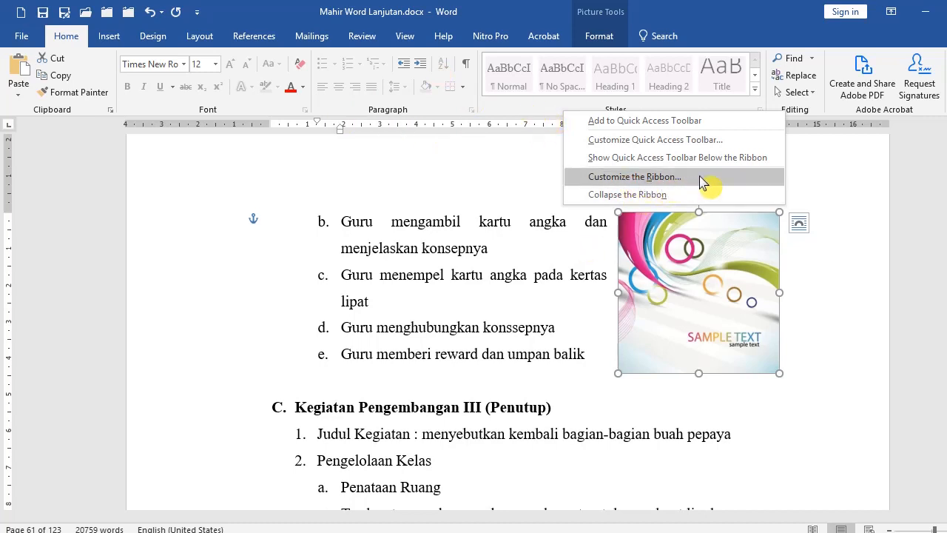
click(635, 177)
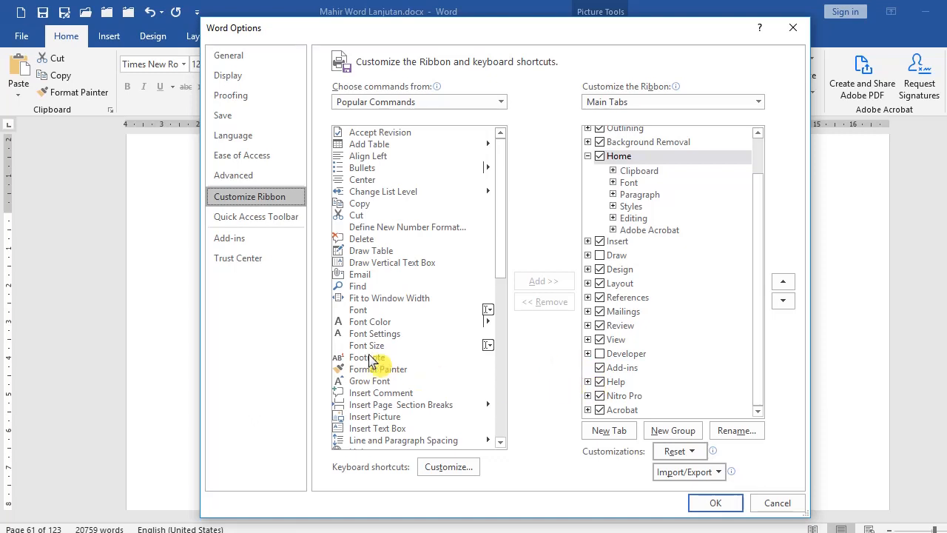
click(266, 182)
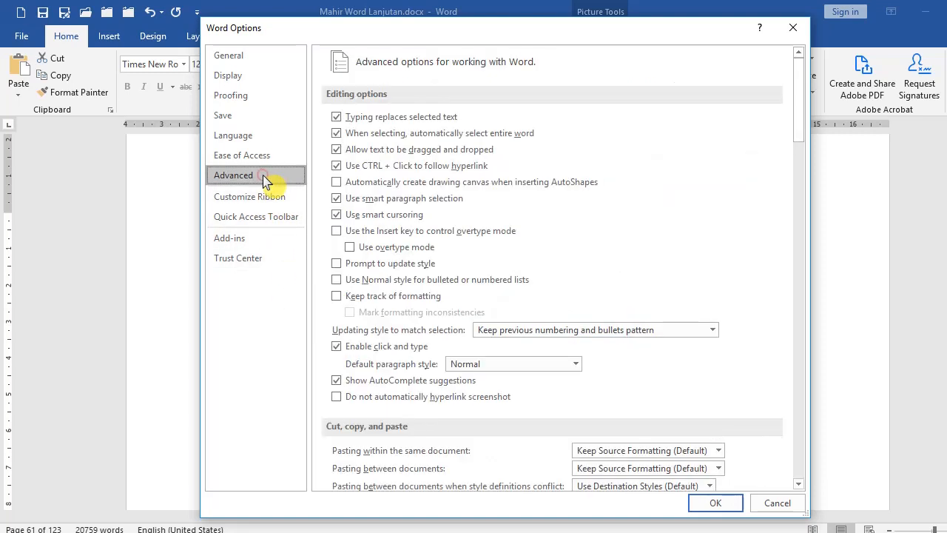
scroll(460, 392, down, 3)
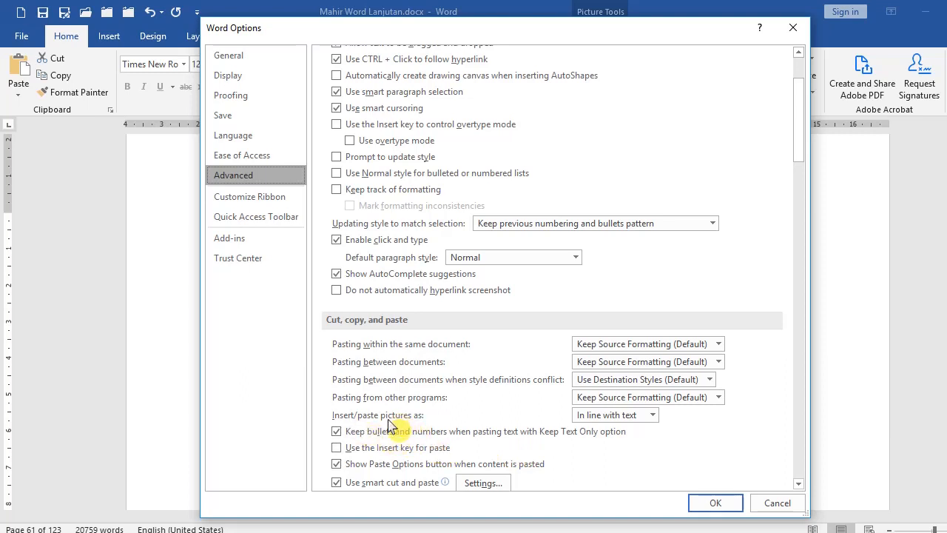
scroll(423, 421, down, 3)
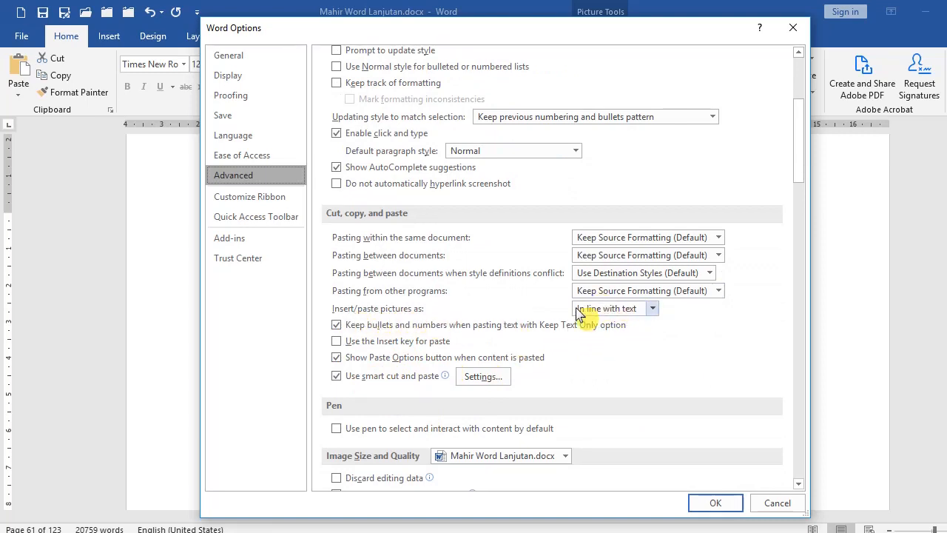
click(652, 309)
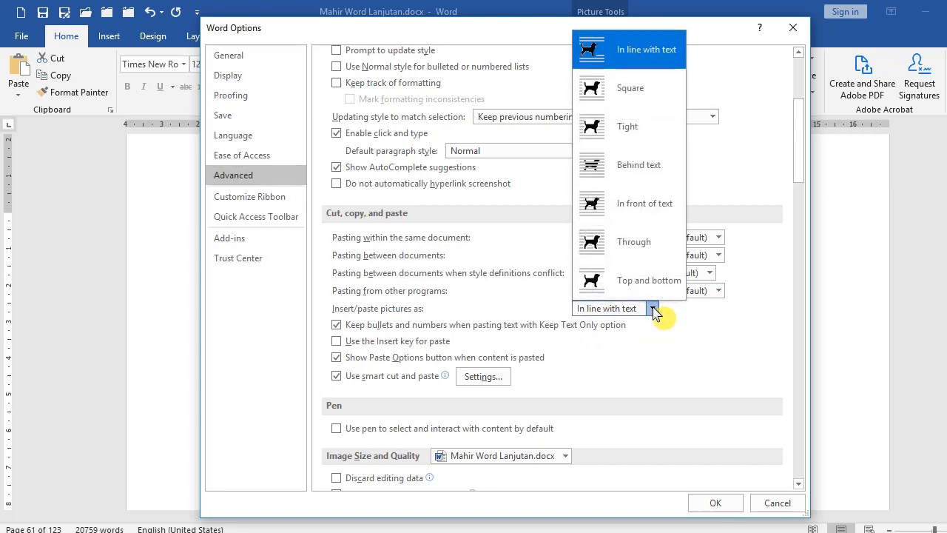
click(653, 310)
click(654, 310)
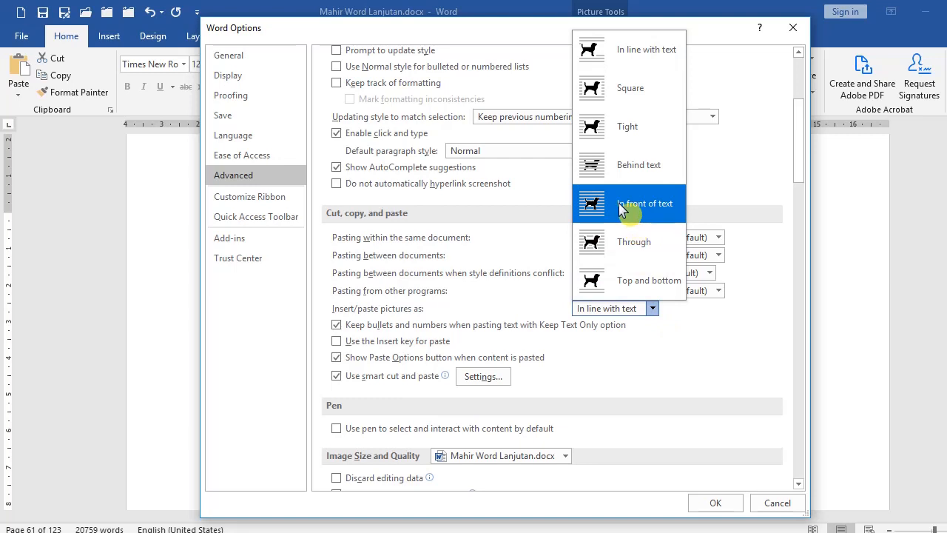
click(664, 208)
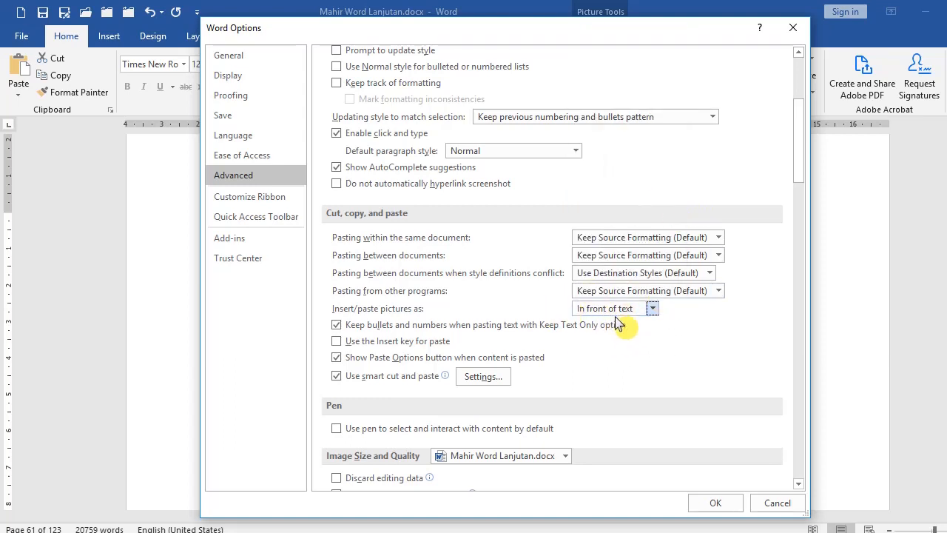
click(713, 505)
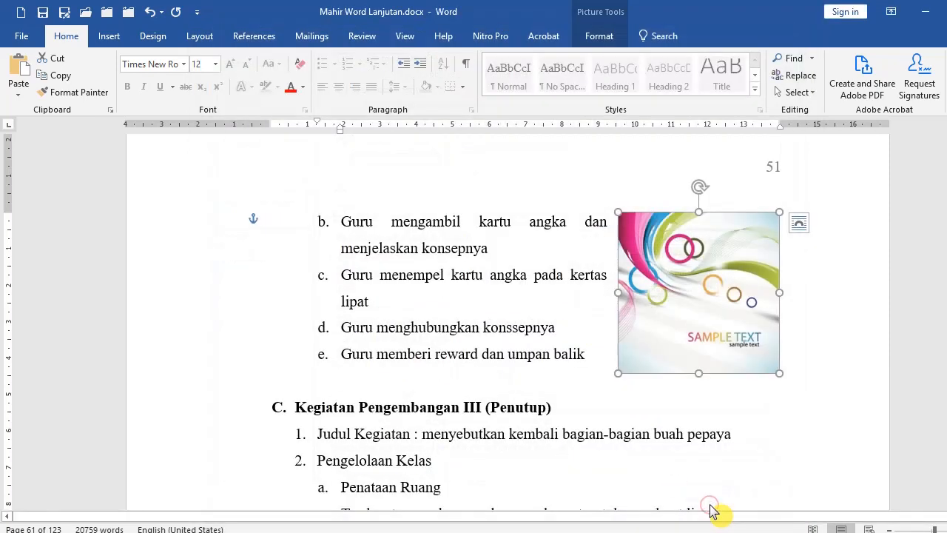
Insert the picture buku dan pena.jpg at item c and reduce it to about 6.19 cm high by 7.27 cm wide
click(398, 275)
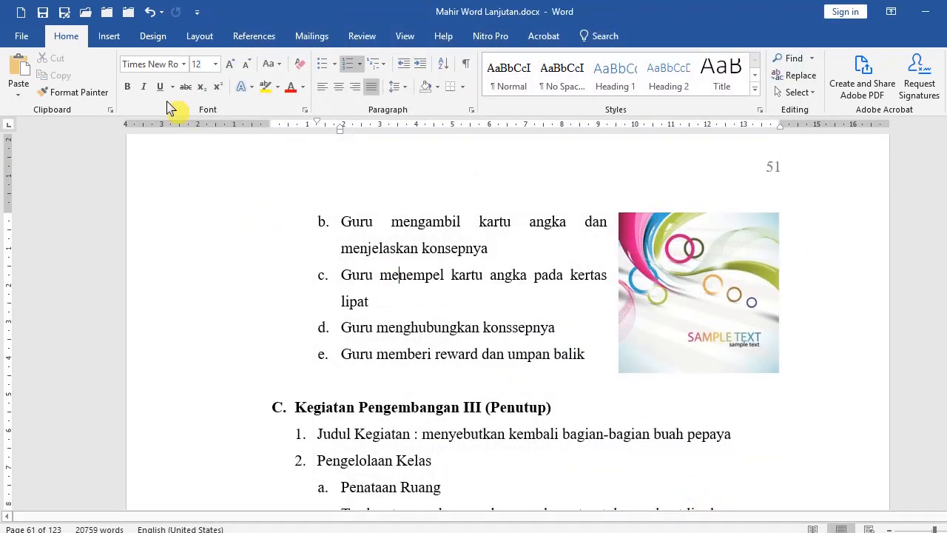
click(111, 37)
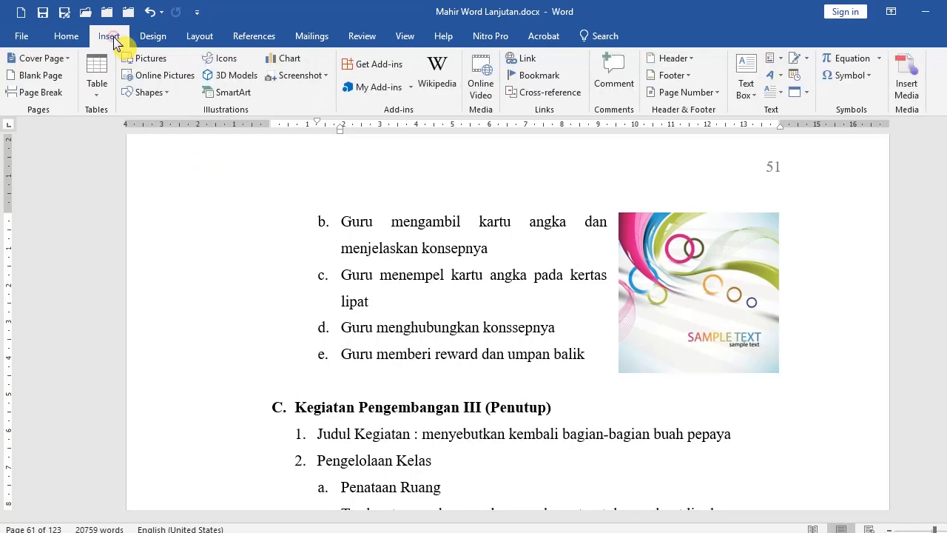
click(154, 64)
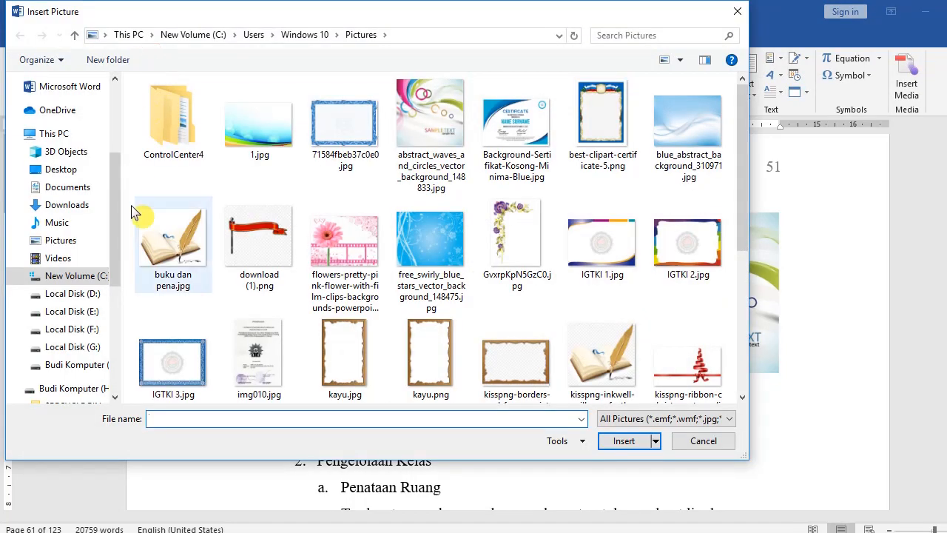
click(181, 244)
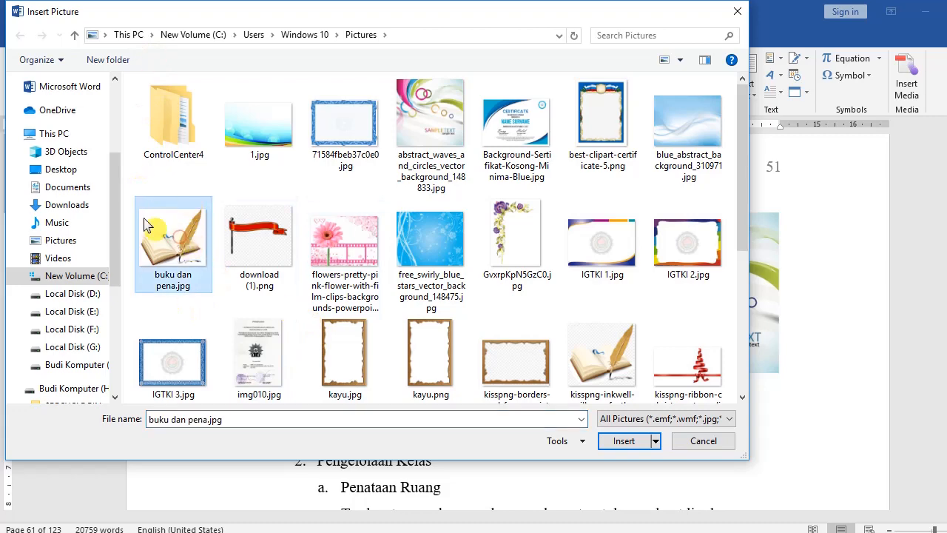
click(623, 441)
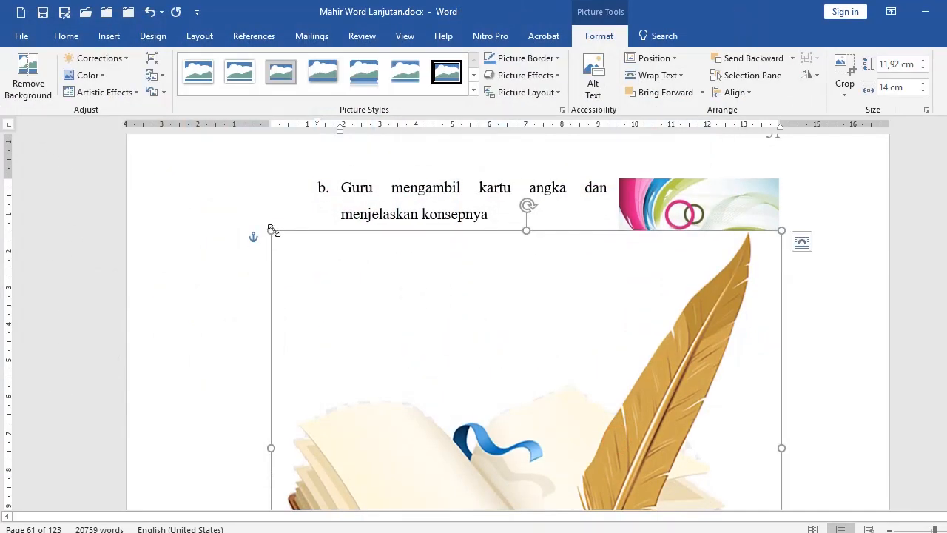
drag(271, 230, 514, 441)
Move the book and quill picture over the start of items b to e and shrink it to about 4.37 by 5.13 cm
scroll(562, 425, down, 4)
scroll(604, 374, up, 1)
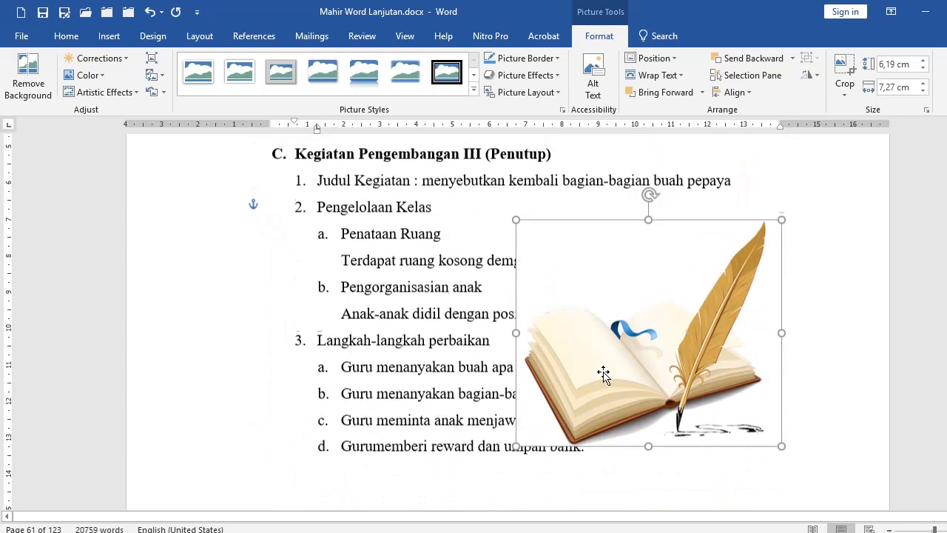
drag(604, 373, 432, 338)
scroll(446, 392, up, 3)
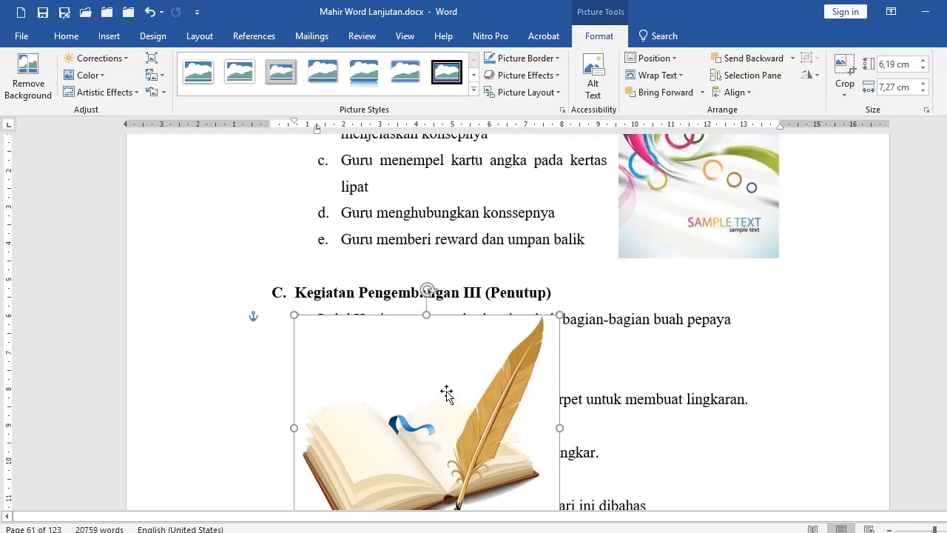
drag(446, 392, 359, 278)
scroll(374, 259, up, 4)
scroll(474, 385, down, 4)
drag(471, 322, 384, 259)
scroll(384, 259, up, 2)
Delete the abstract waves picture and place the book and quill picture against the right text margin beside items b to e
click(662, 302)
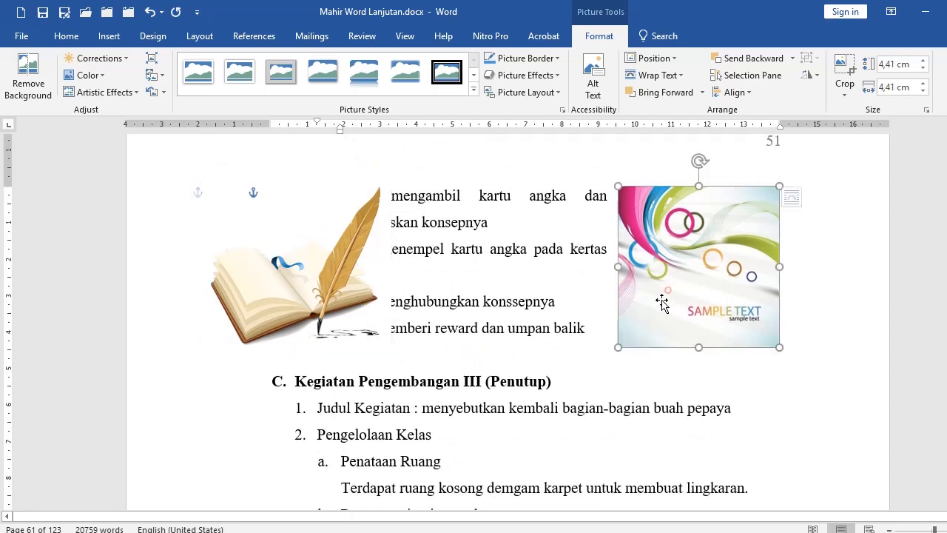
key(Delete)
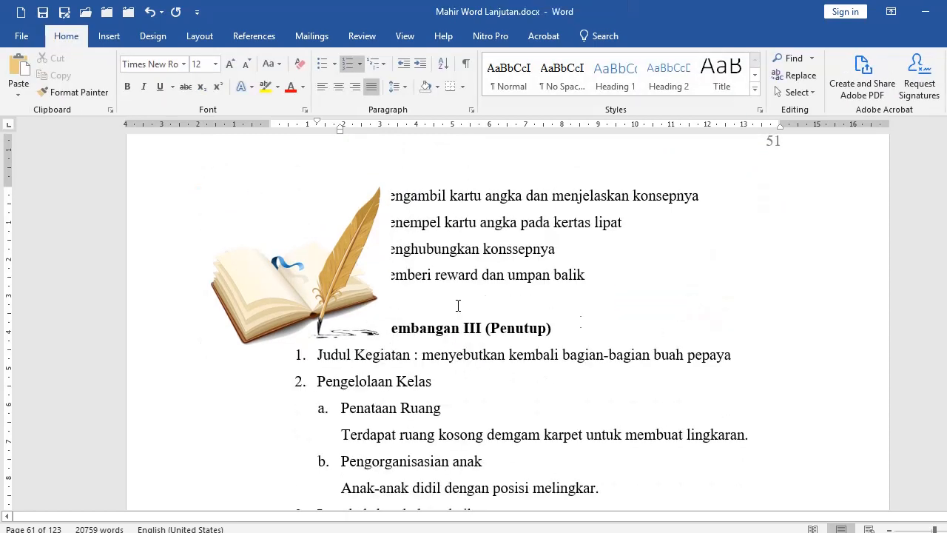
drag(303, 264, 516, 195)
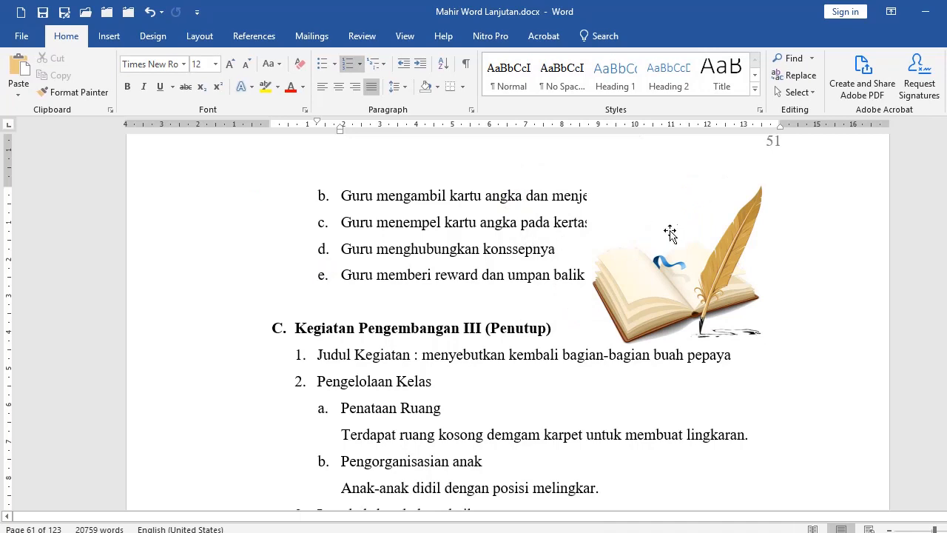
click(708, 239)
drag(677, 262, 706, 264)
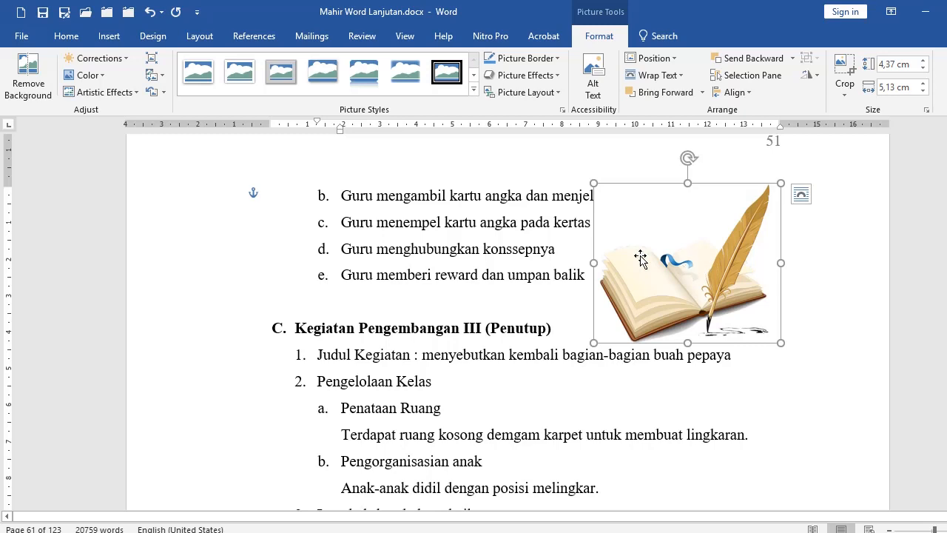
Bring the right indent of items b to e in to about 8.25 cm on the ruler, clear of the picture
click(559, 194)
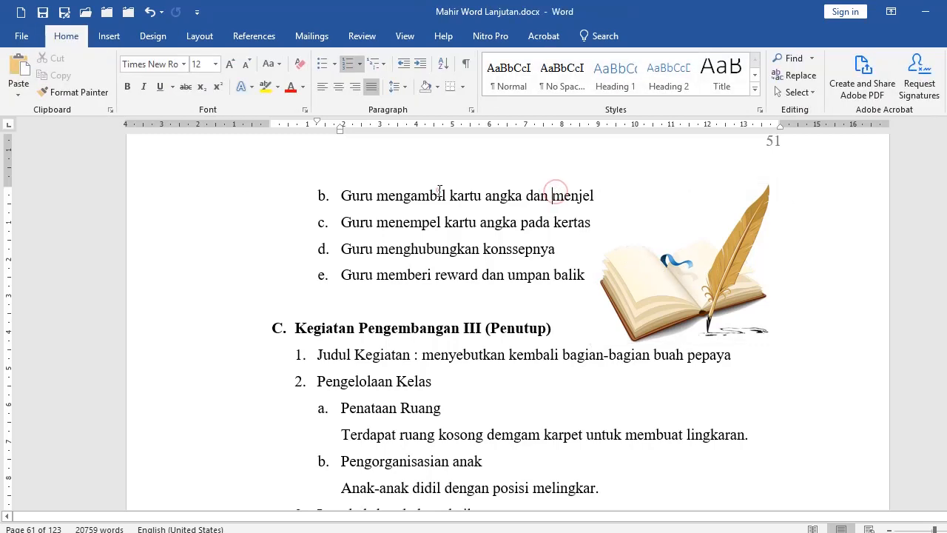
drag(438, 194, 515, 282)
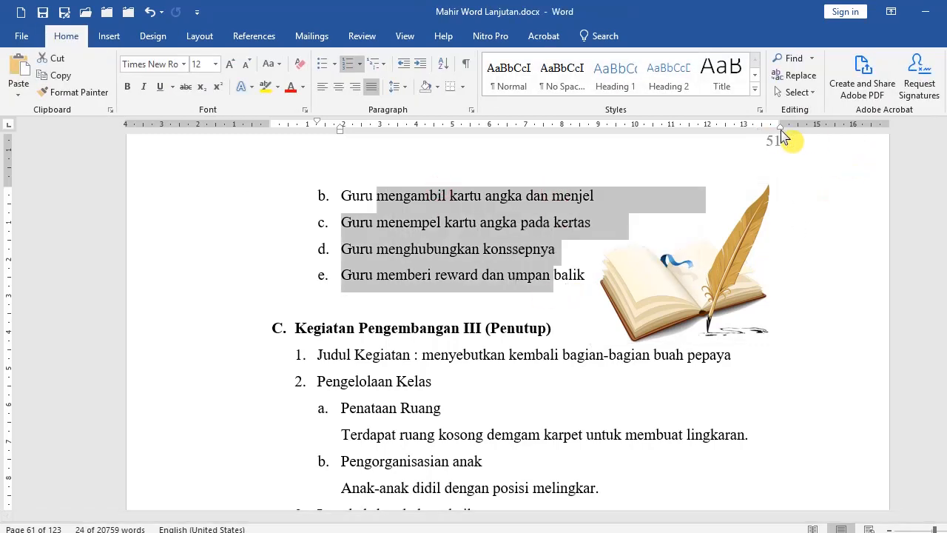
drag(781, 128, 574, 163)
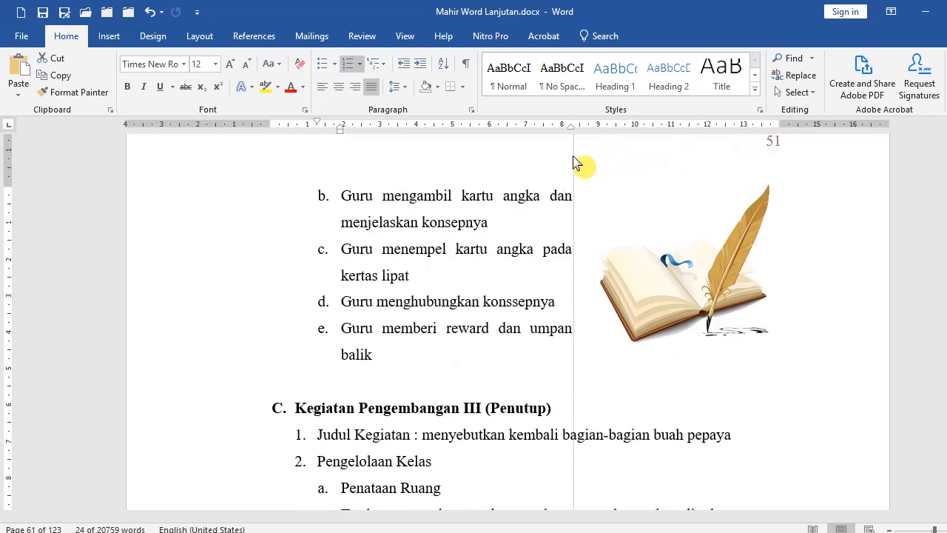
Set the text wrapping of the book and quill picture to Square
click(640, 268)
right_click(639, 264)
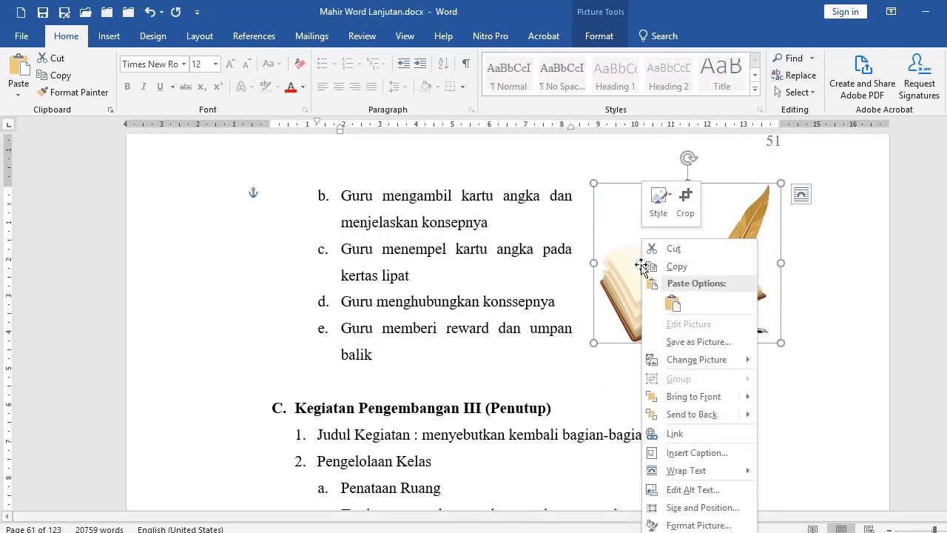
mouse_move(703, 474)
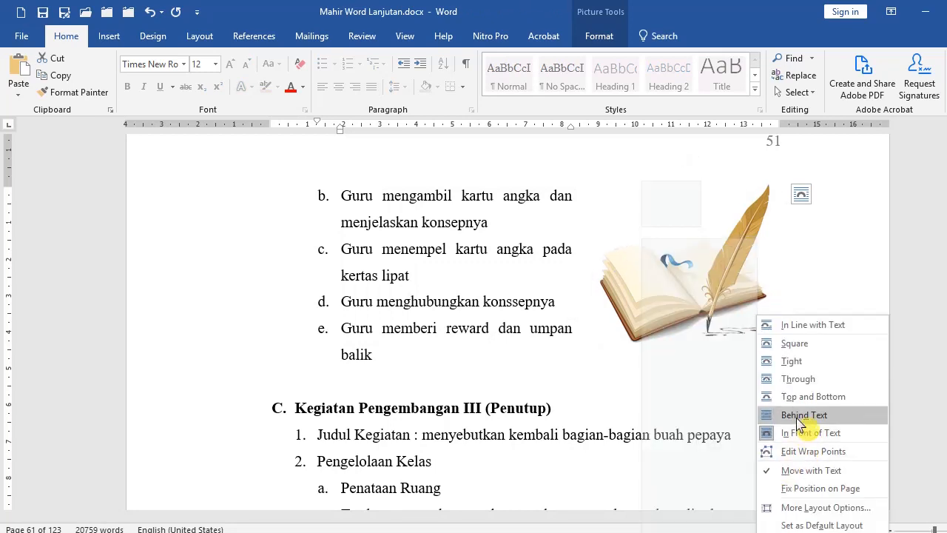
click(797, 345)
Add five blank lines between item e and heading C, Kegiatan Pengembangan III (Penutup)
scroll(404, 345, down, 1)
click(403, 345)
key(Return)
key(Return)
key(Return)
key(Return)
key(Return)
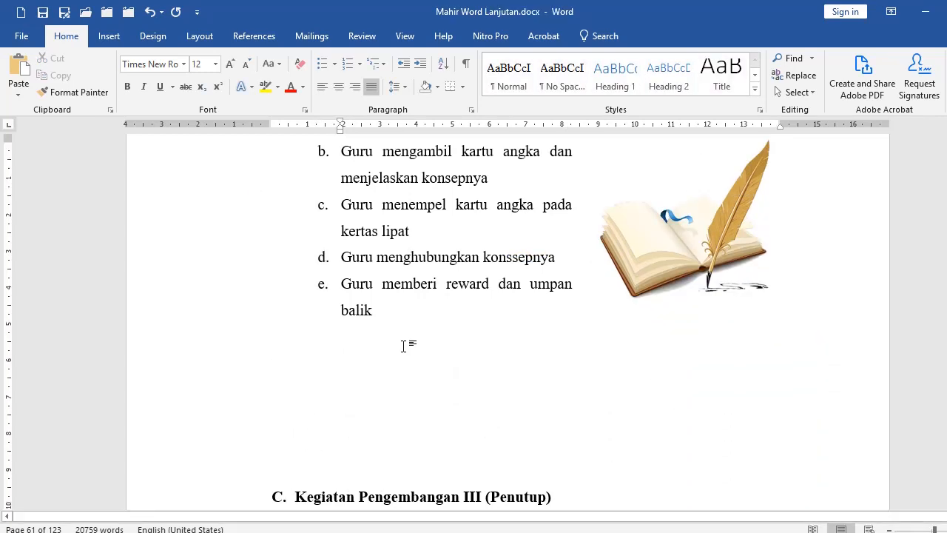
Move the book and quill picture into the blank space below item e, adding one more blank line to fit it above heading C
scroll(405, 344, down, 2)
drag(656, 187, 442, 360)
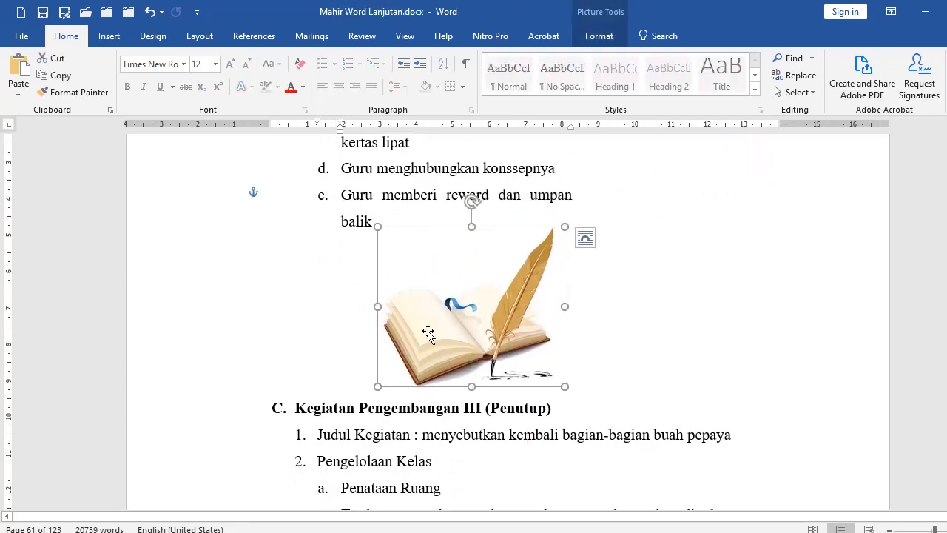
click(340, 335)
key(Return)
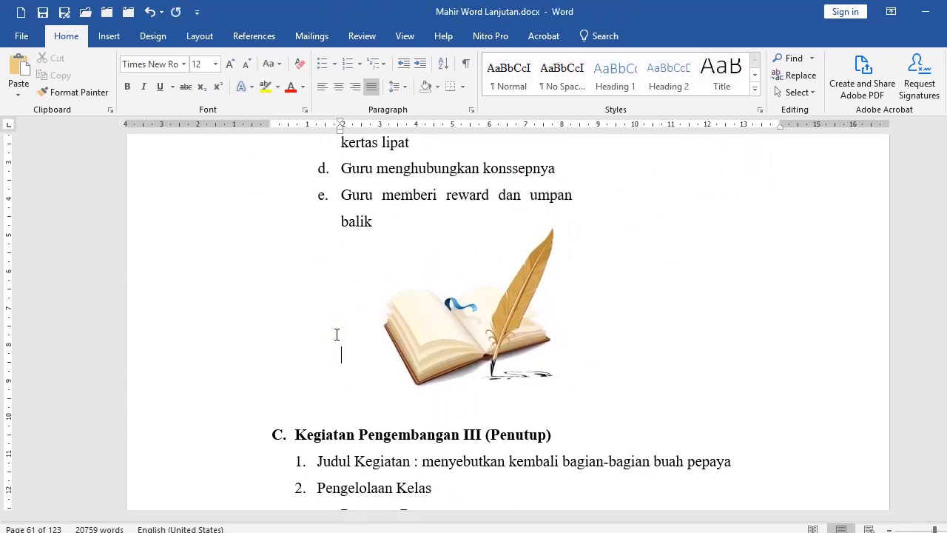
drag(427, 317, 423, 328)
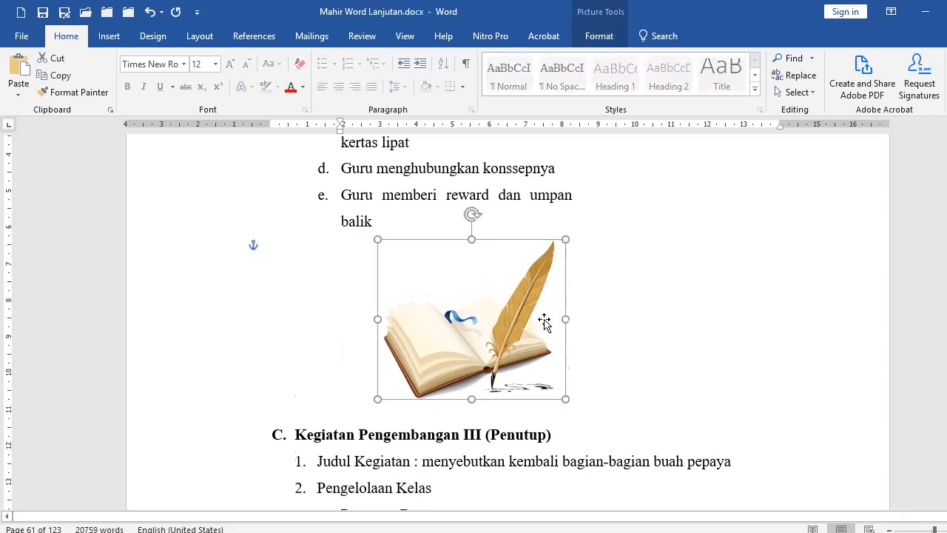
scroll(545, 321, down, 1)
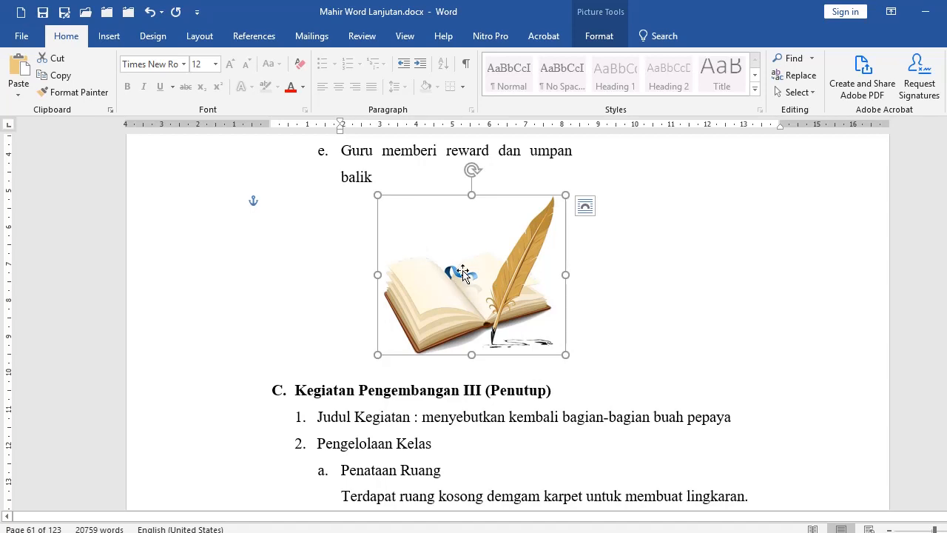
Align the book and quill picture to the horizontal center between the margins
double_click(423, 259)
click(592, 39)
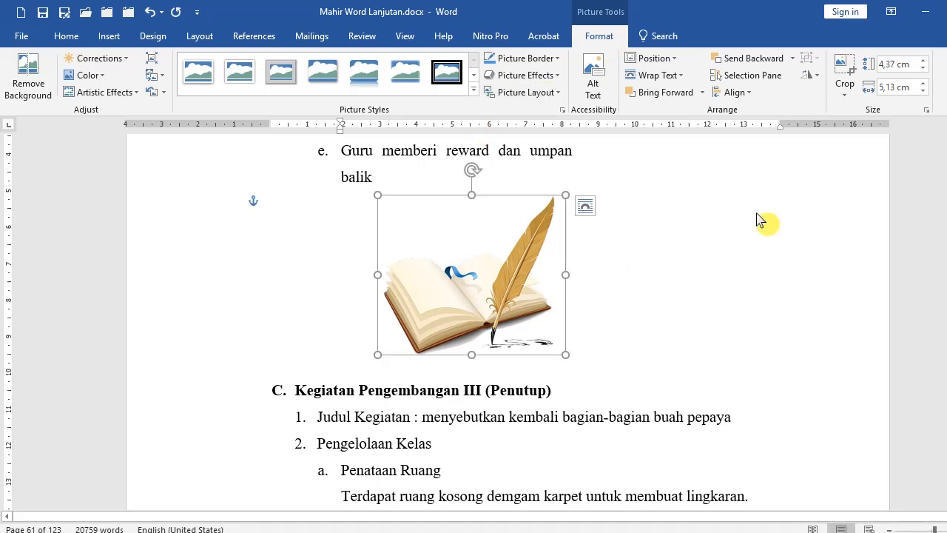
click(750, 93)
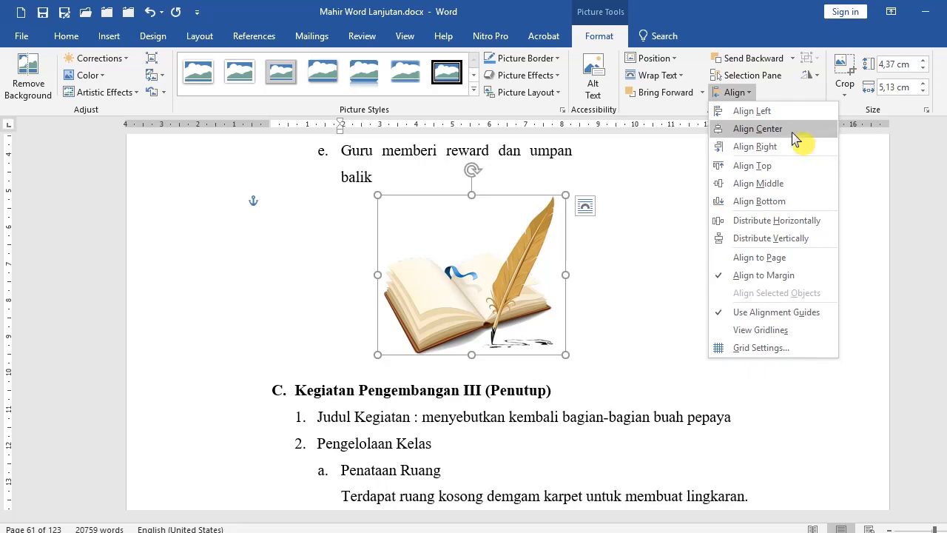
click(758, 129)
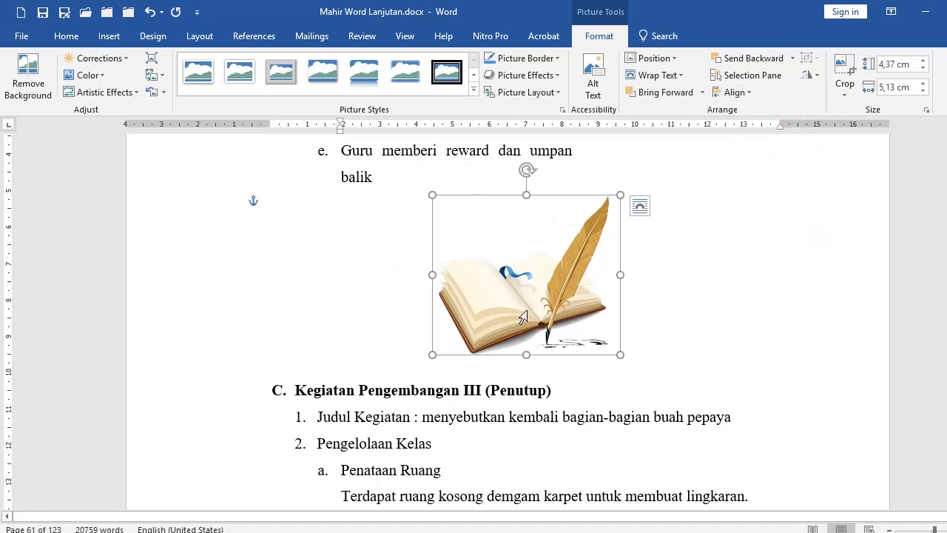
Align the book and quill picture to the top margin and move it back into the blank space below item e
click(751, 93)
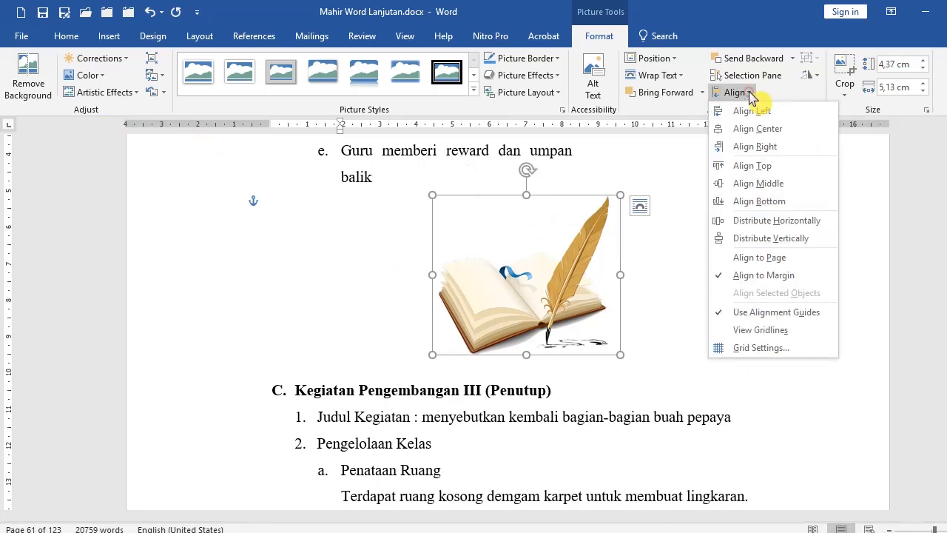
click(759, 164)
scroll(673, 237, up, 5)
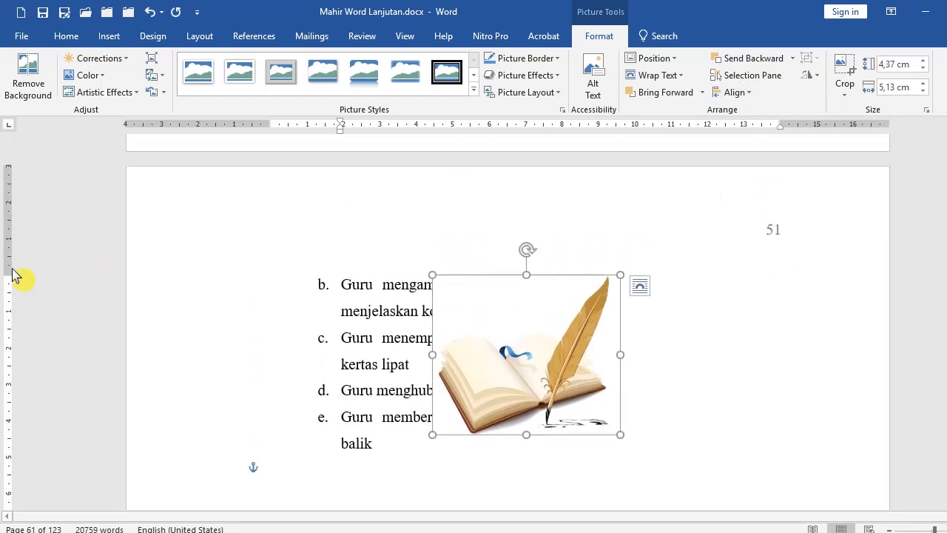
drag(7, 275, 6, 275)
scroll(474, 302, down, 3)
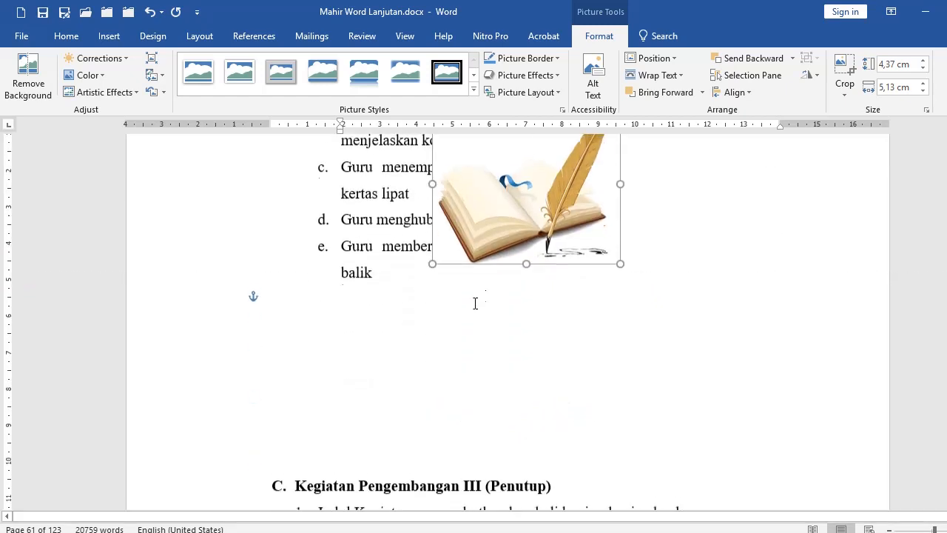
drag(500, 251, 479, 405)
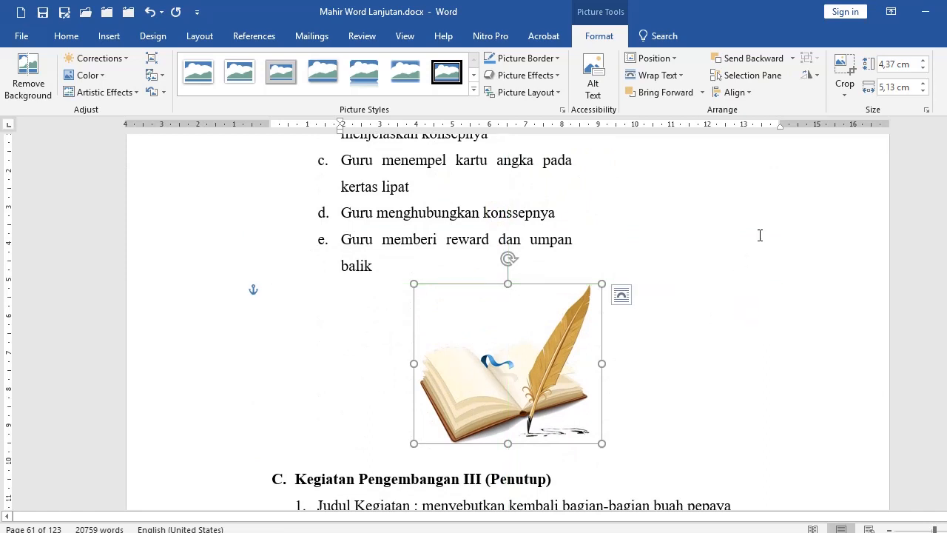
Set the text wrapping of the book and quill picture to In Line with Text
right_click(560, 324)
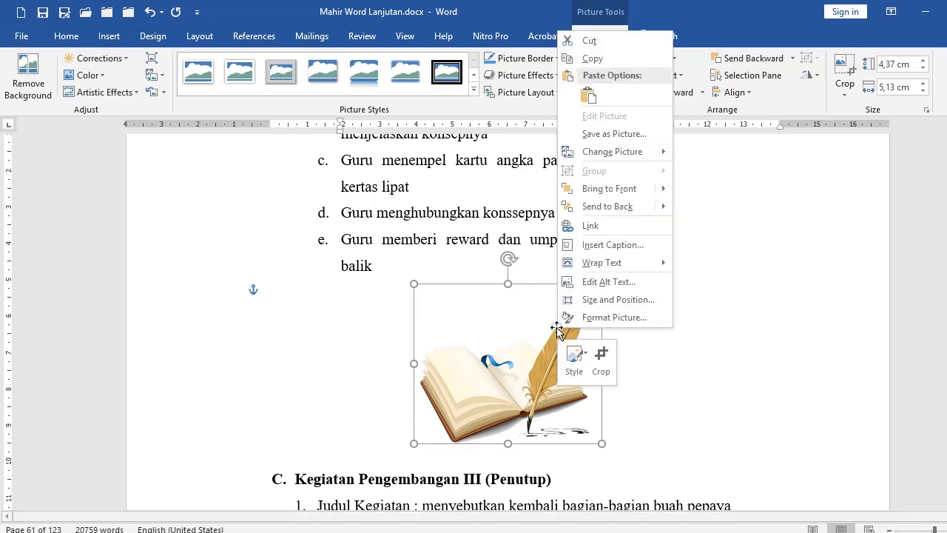
right_click(488, 365)
mouse_move(538, 293)
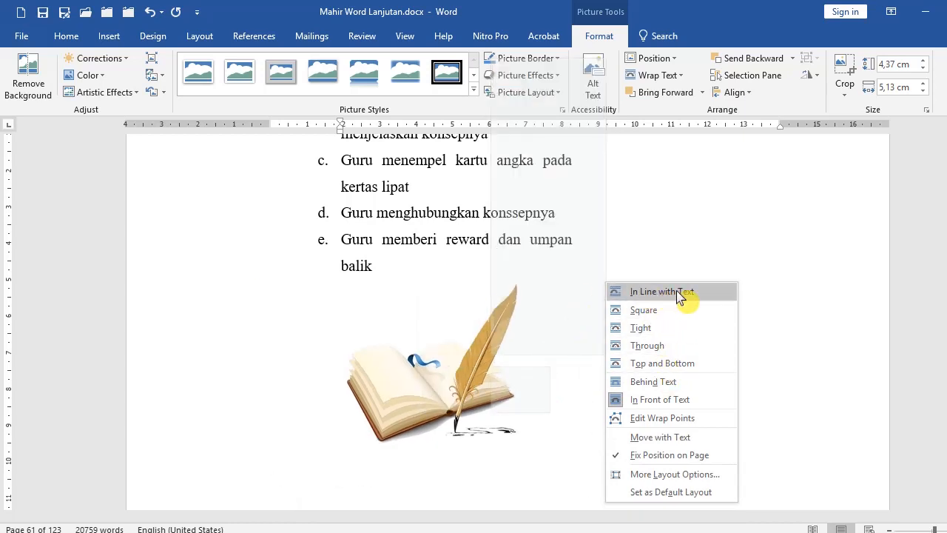
click(693, 295)
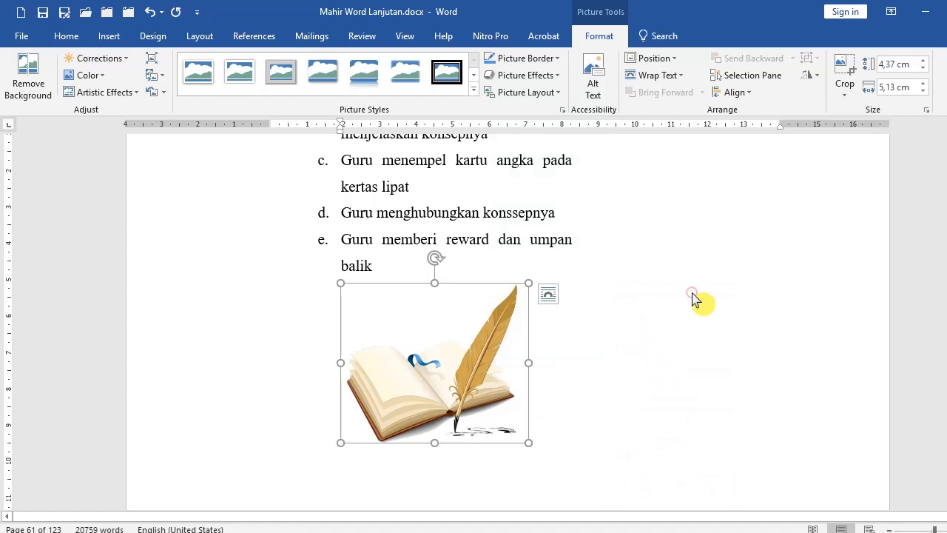
Move the inline book and quill picture into the text of item d and back to a blank line below item e
click(426, 375)
drag(446, 351, 446, 216)
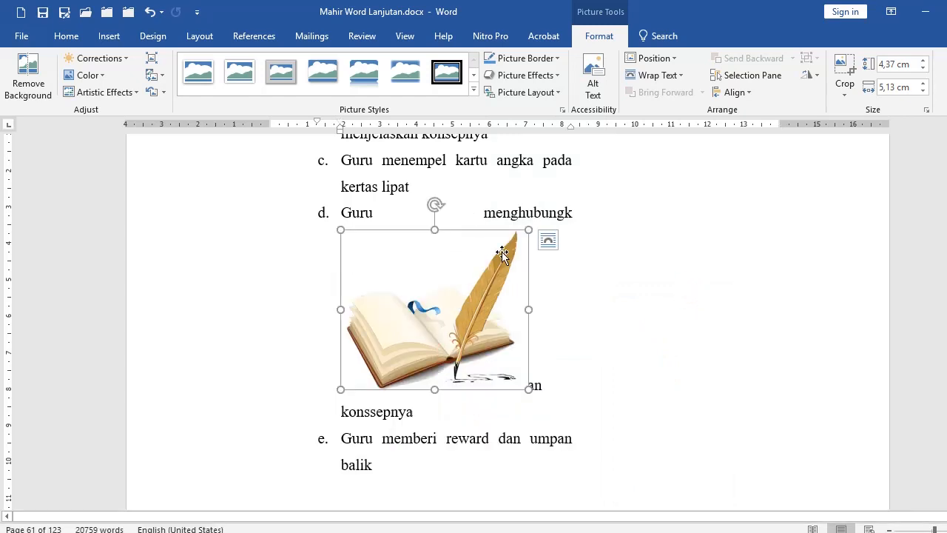
drag(462, 290, 433, 401)
scroll(482, 377, down, 3)
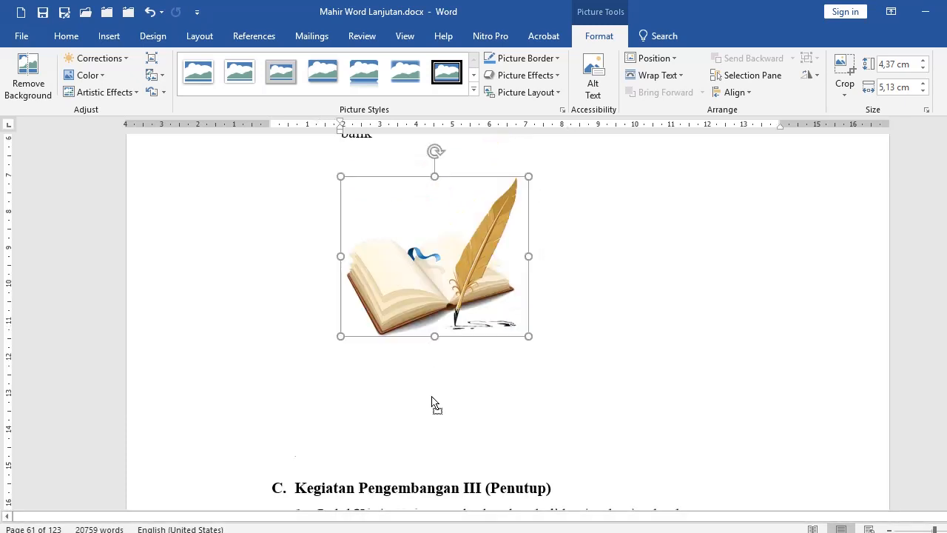
scroll(437, 370, up, 2)
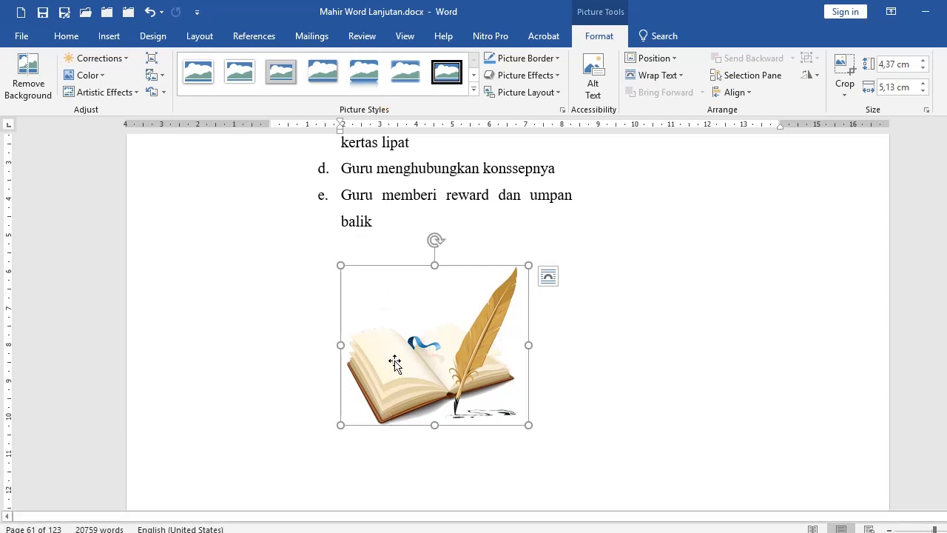
Try center and justified paragraph alignment on the inline book and quill picture, finishing with right alignment
click(66, 36)
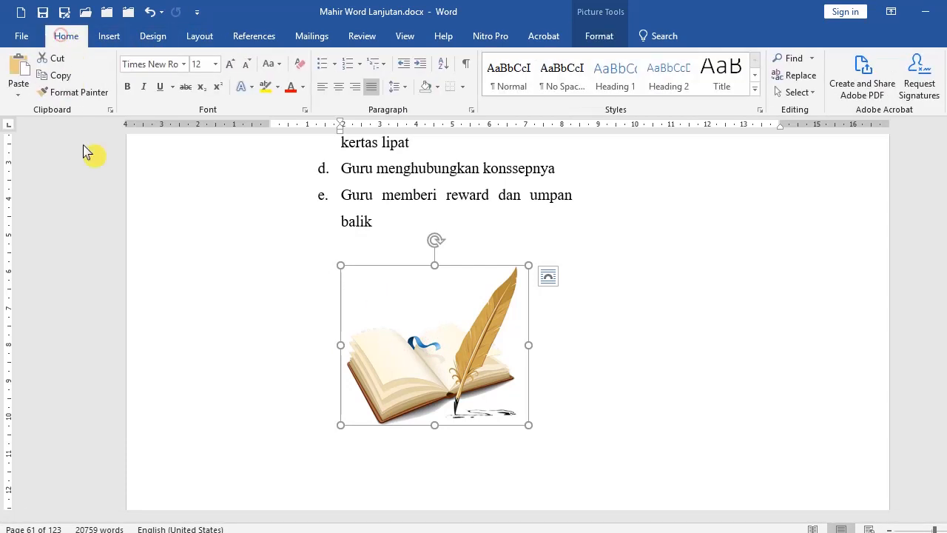
click(340, 87)
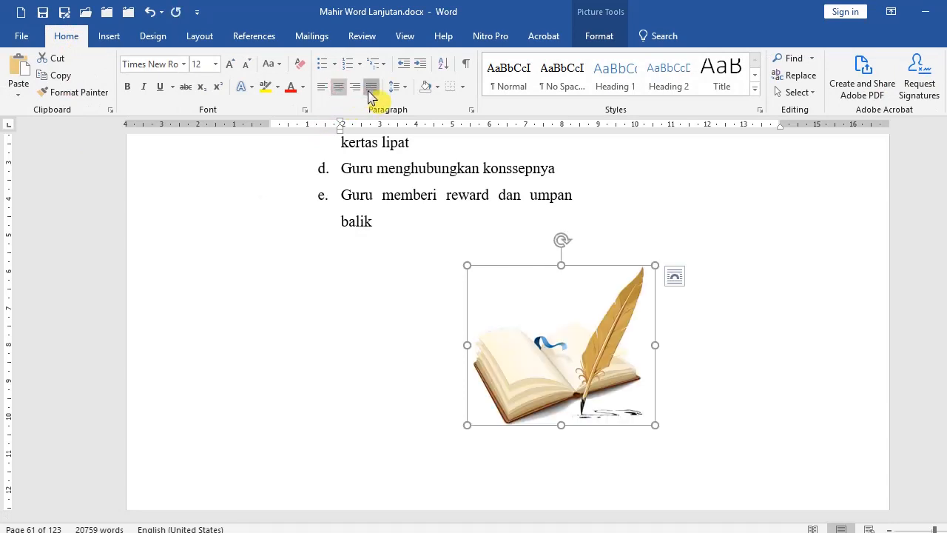
click(371, 89)
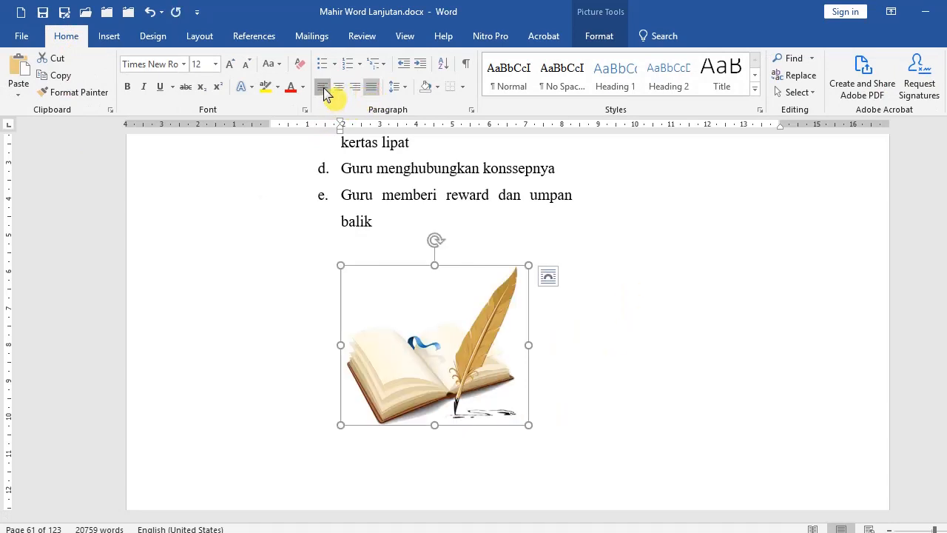
click(355, 87)
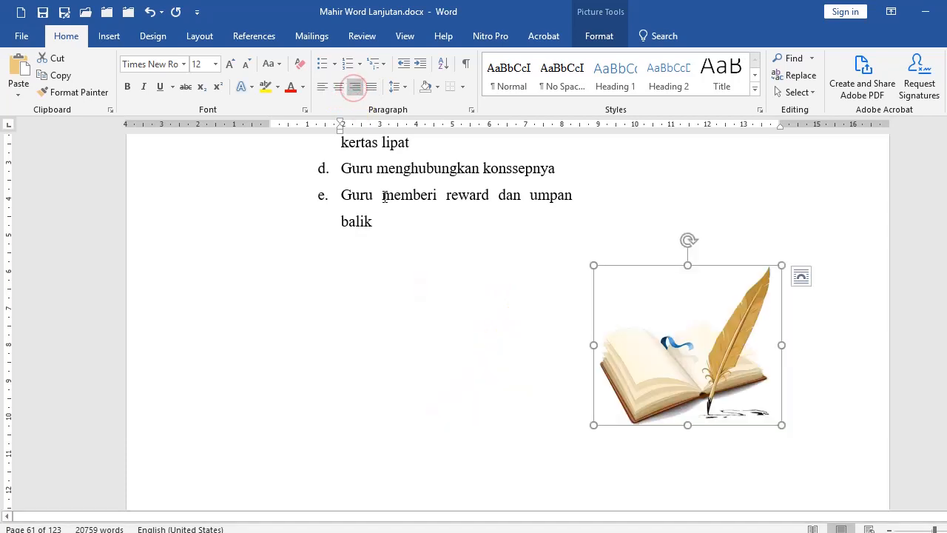
Preview the In Front of Text wrapping on the right-aligned book and quill picture
click(792, 443)
click(674, 330)
click(674, 328)
right_click(668, 311)
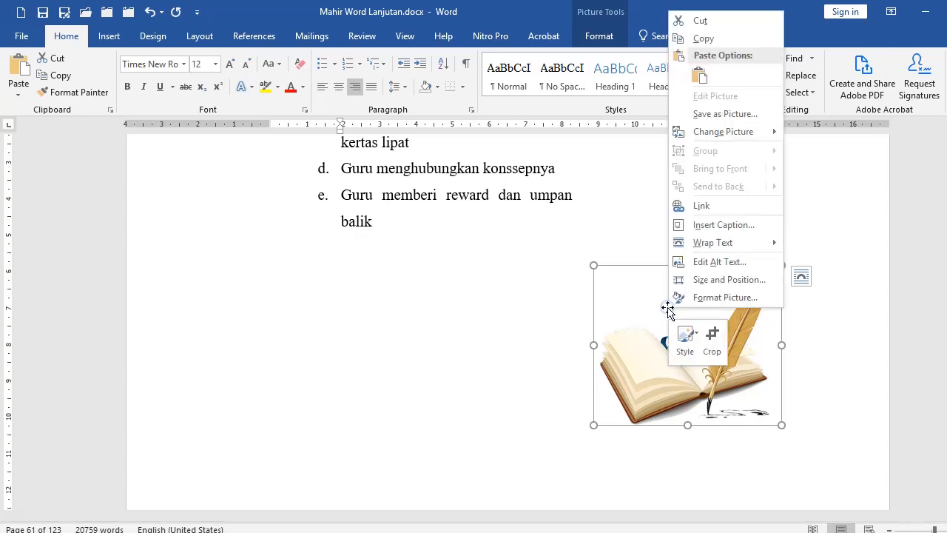
mouse_move(783, 248)
click(826, 353)
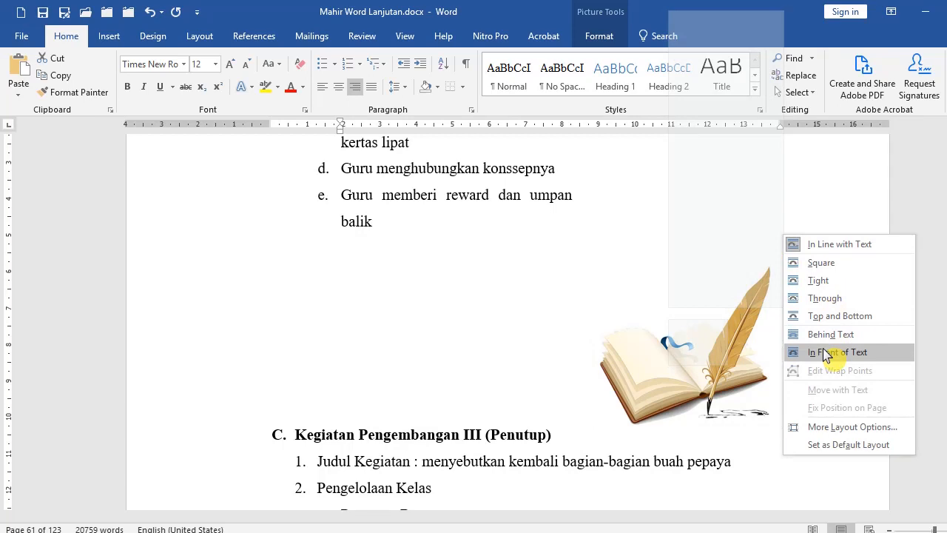
click(386, 217)
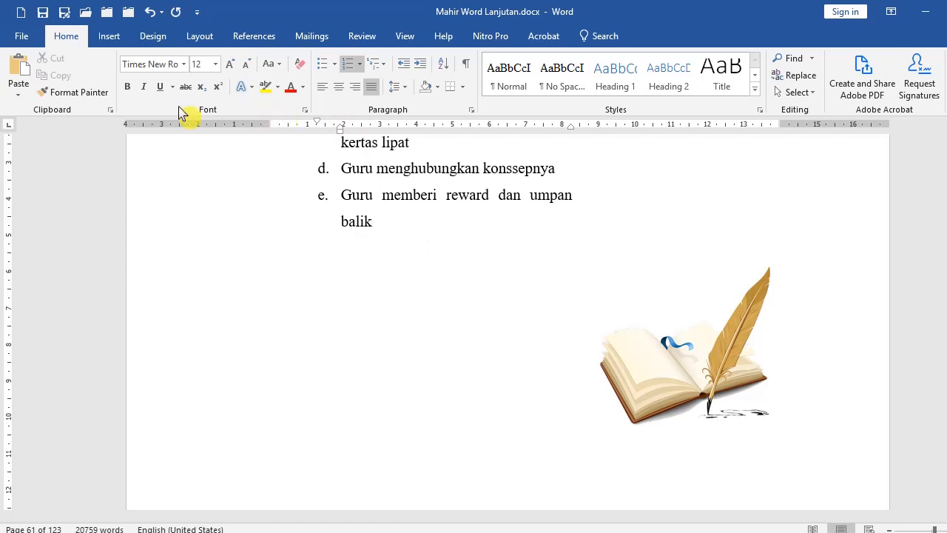
Set the advanced Word option for inserting and pasting pictures to In front of text
right_click(501, 106)
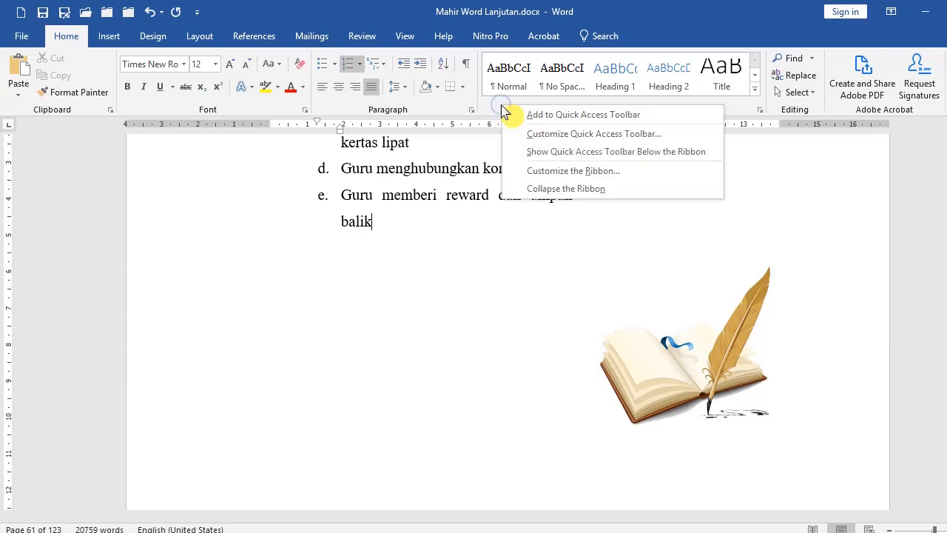
click(558, 172)
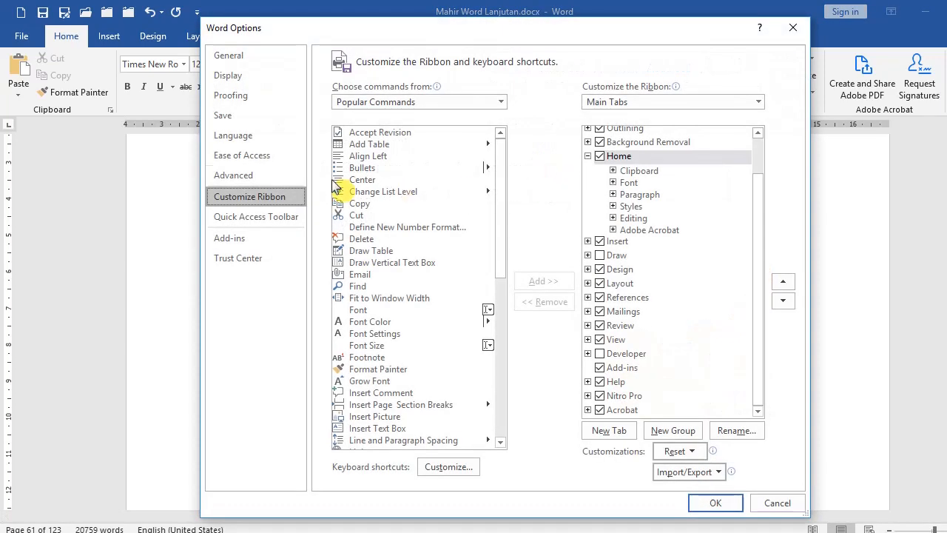
click(271, 178)
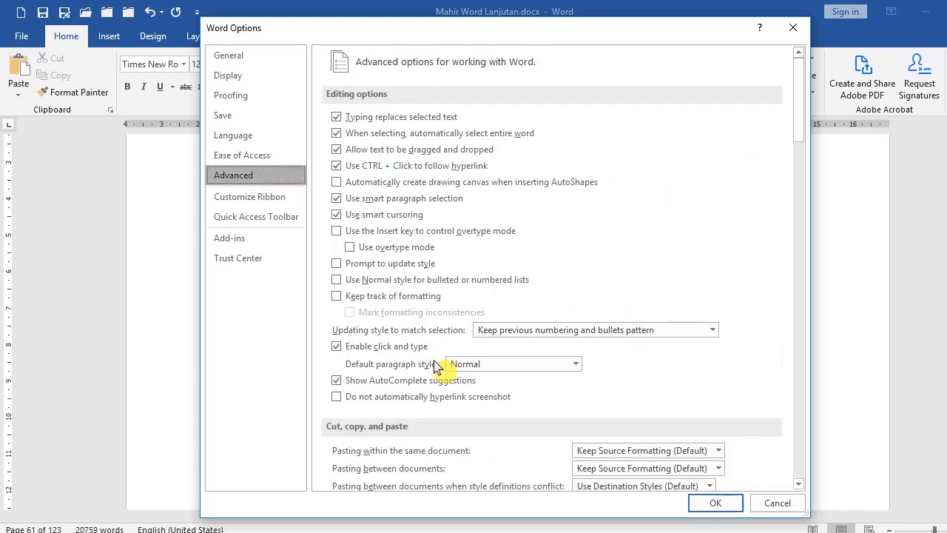
scroll(436, 362, down, 3)
scroll(437, 363, down, 4)
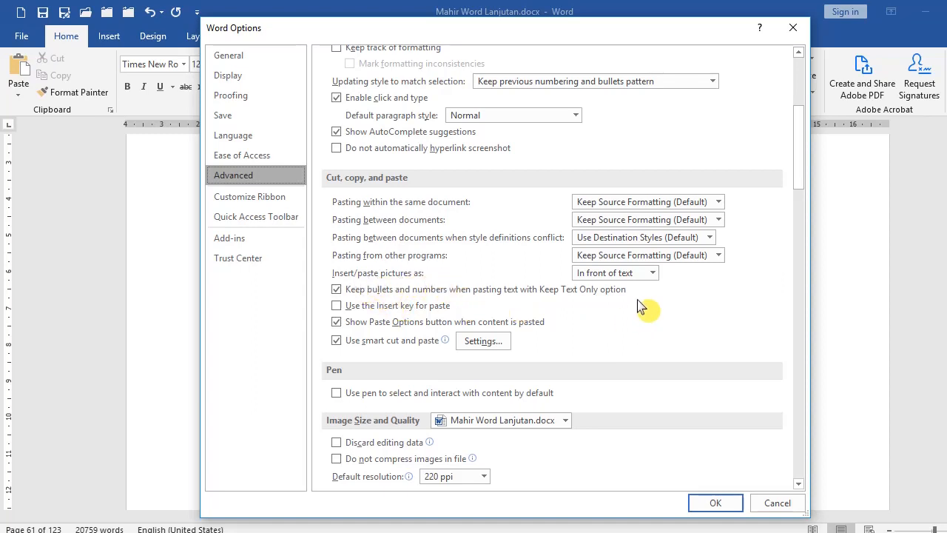
click(651, 272)
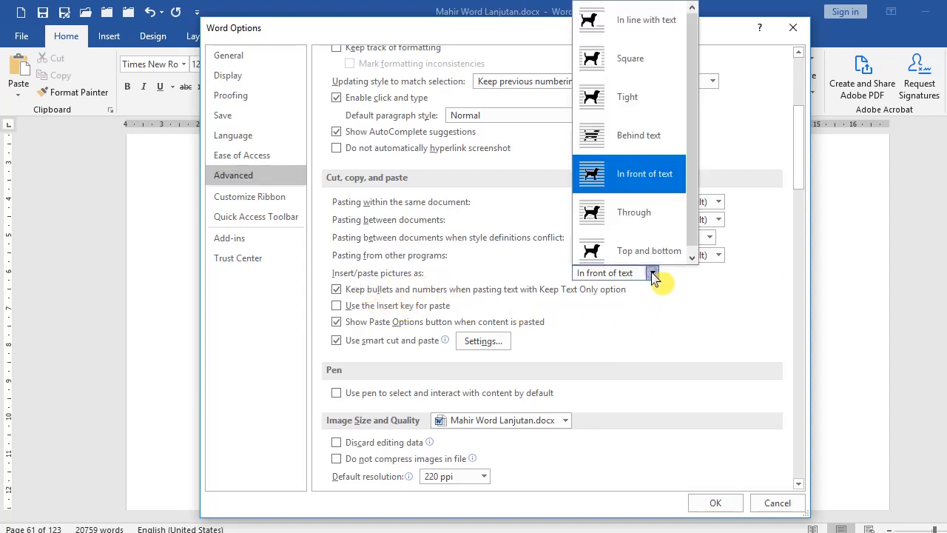
click(631, 176)
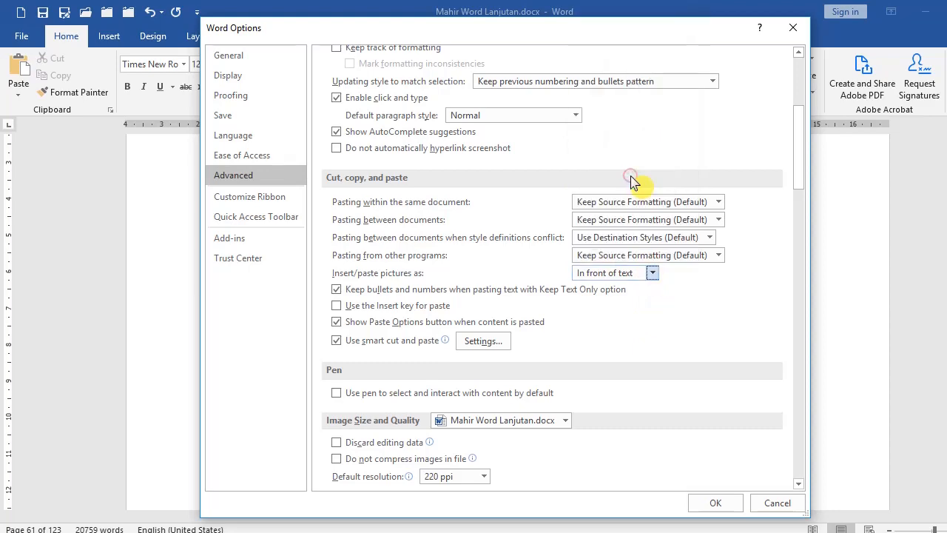
click(716, 503)
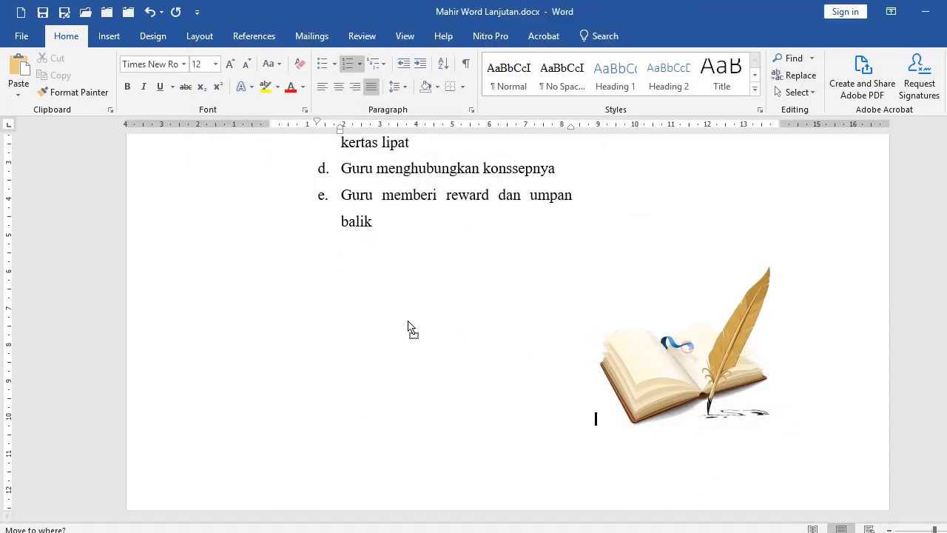
Set the text wrapping of the book and quill picture to In Front of Text
click(615, 358)
right_click(631, 354)
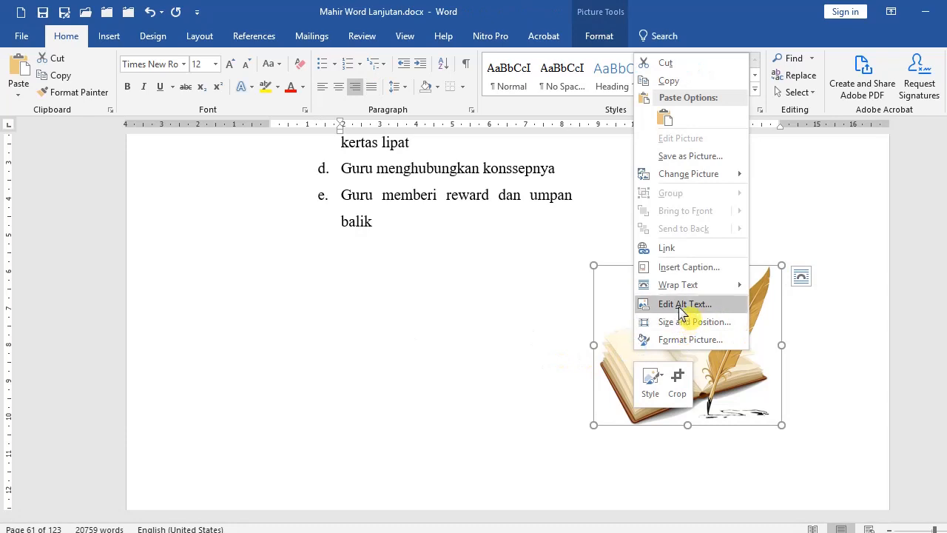
mouse_move(685, 290)
click(784, 391)
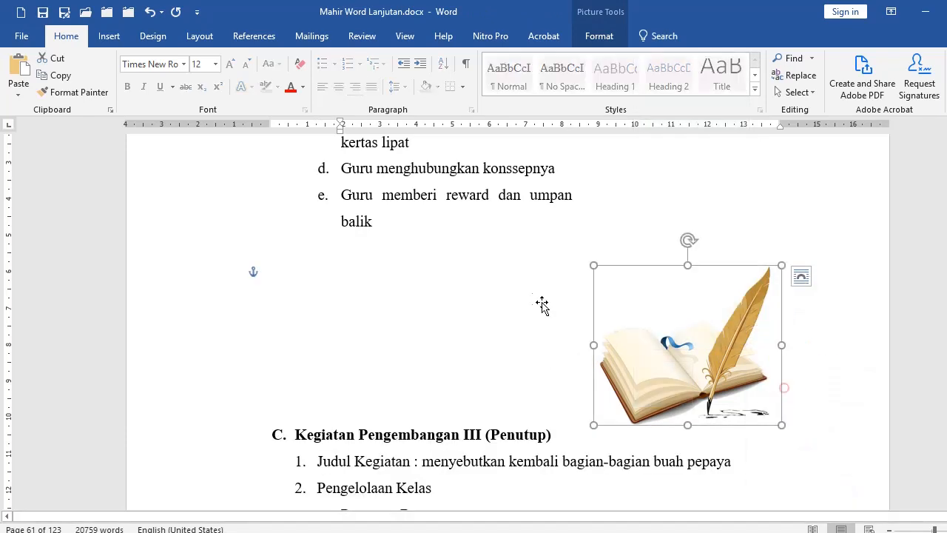
Move the book and quill picture to the middle of the blank space between item e and heading C
click(434, 285)
click(444, 302)
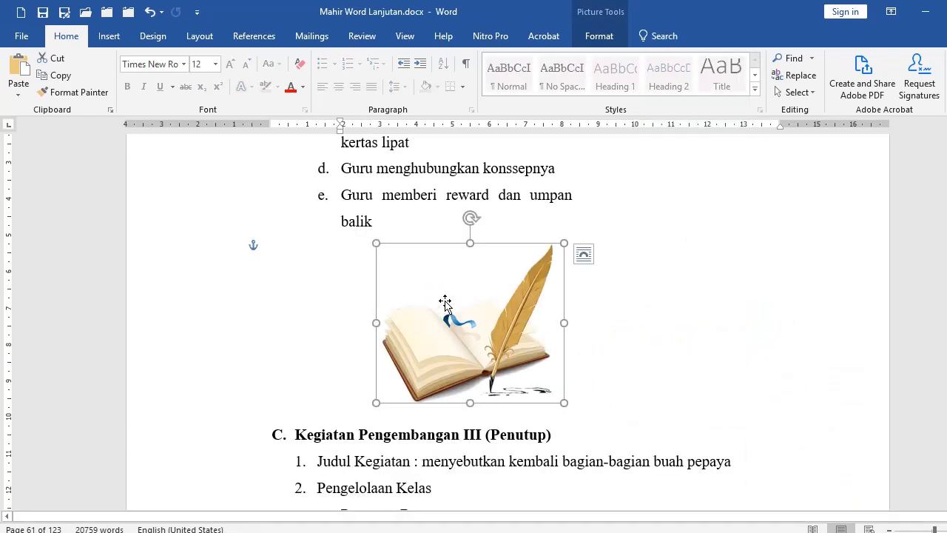
drag(445, 302, 501, 302)
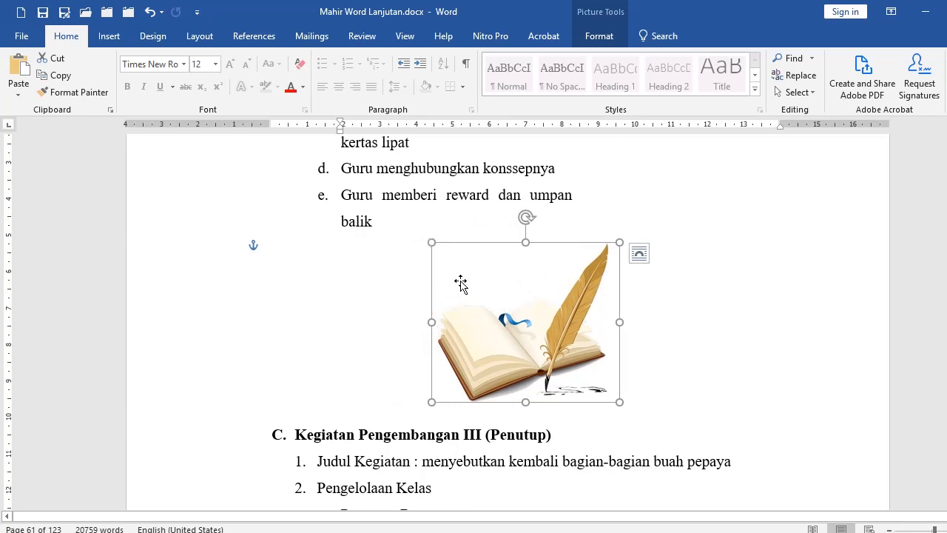
Insert abstract_waves_and_circles_vector_background_148833.jpg at item e and shift it slightly to the right
click(418, 227)
click(108, 39)
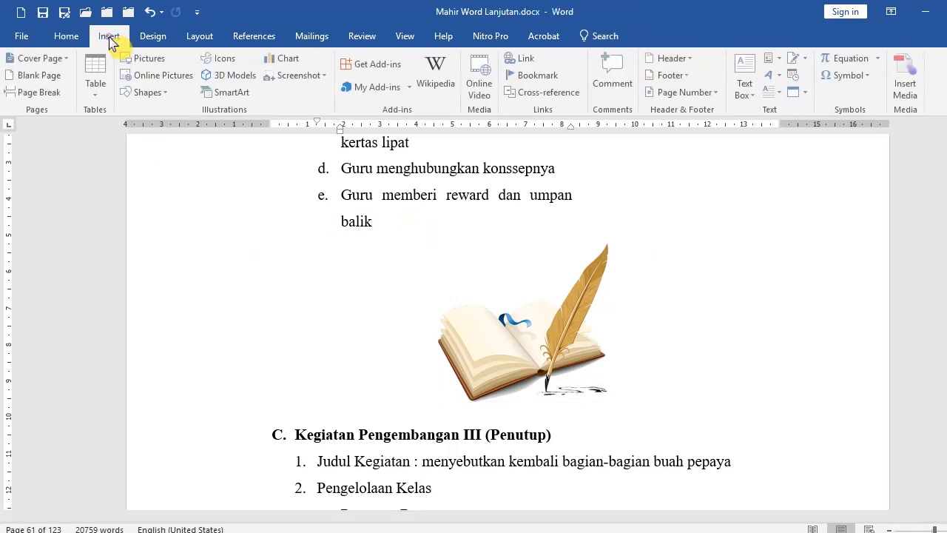
click(146, 60)
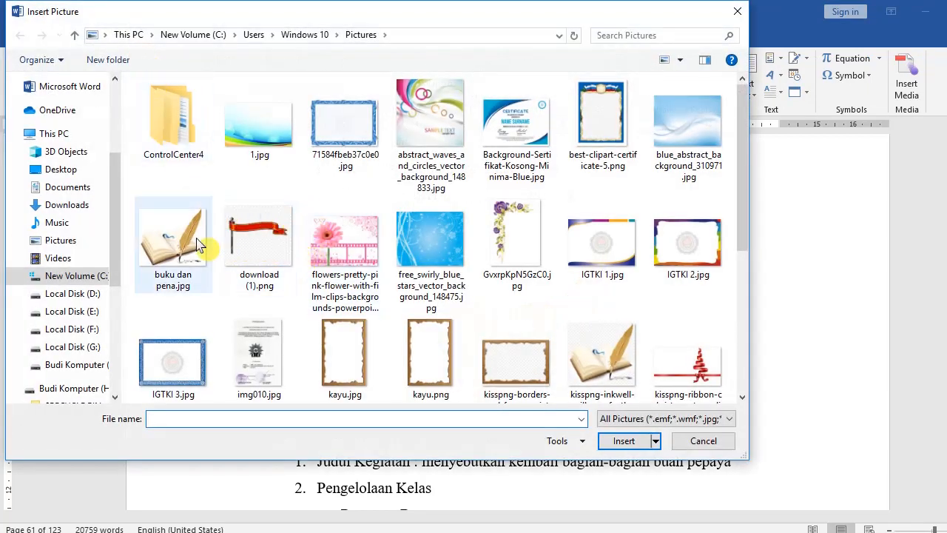
click(435, 159)
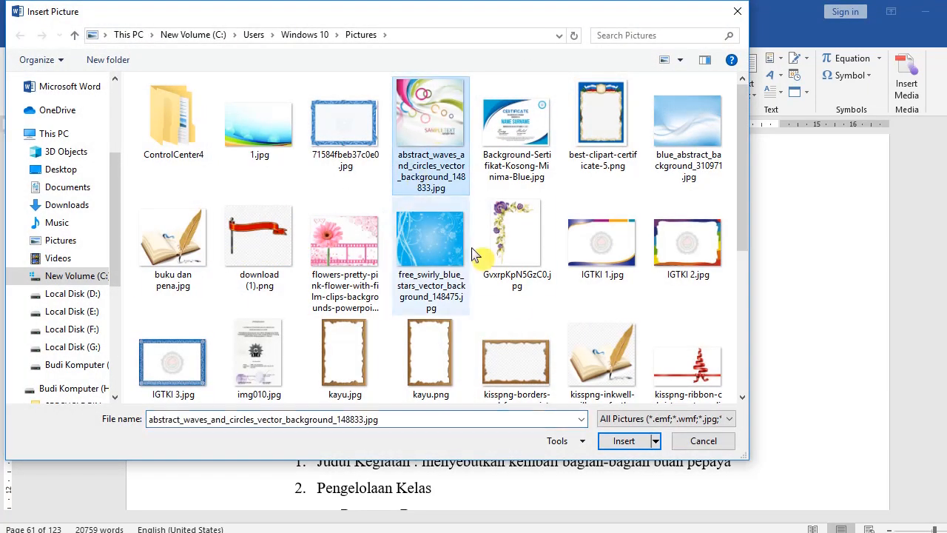
click(623, 440)
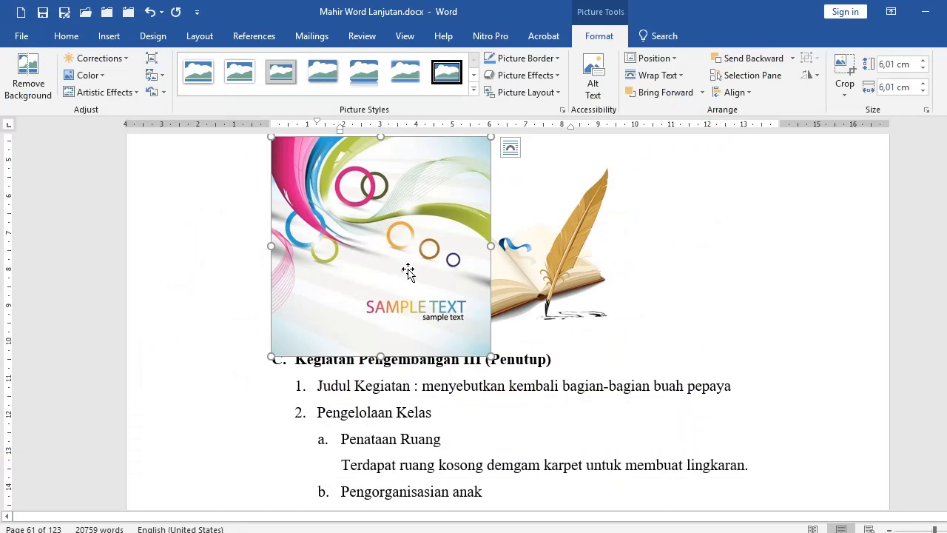
drag(408, 270, 463, 274)
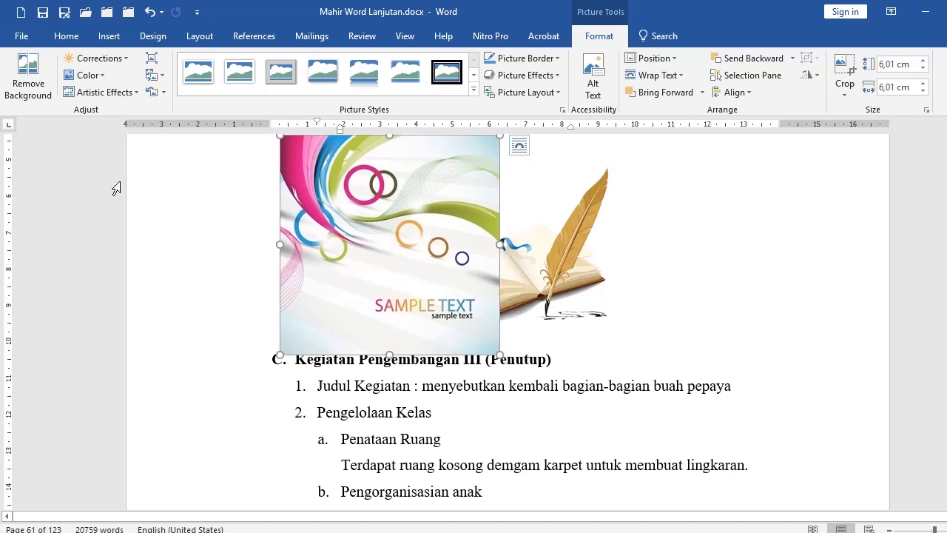
Insert the picture flowers-pretty-pink-flower-with-film-clips-backgrounds-powerpoint.jpg into the document
click(108, 37)
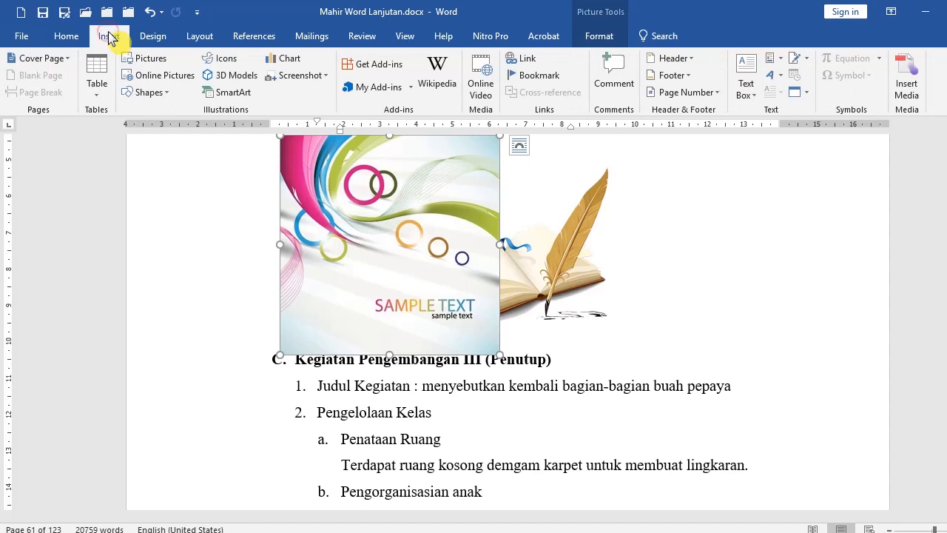
click(148, 63)
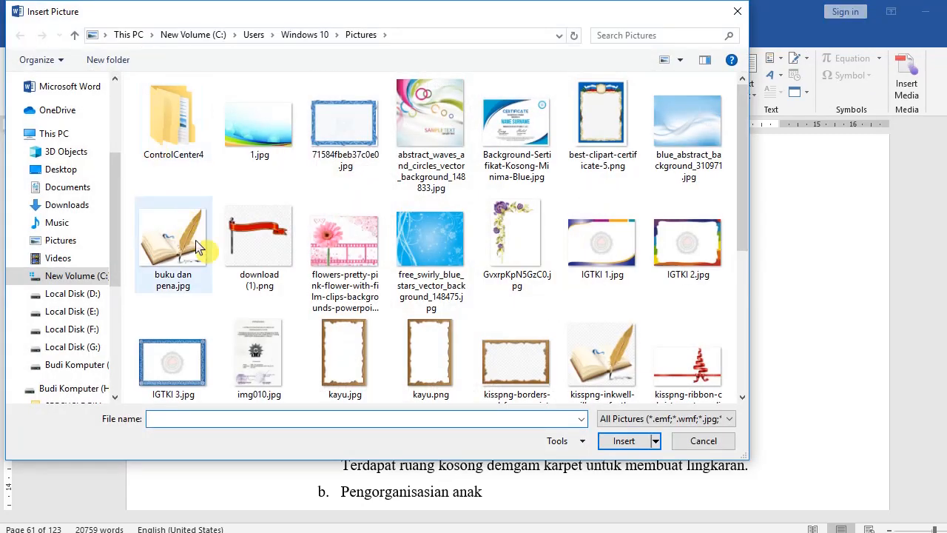
click(340, 253)
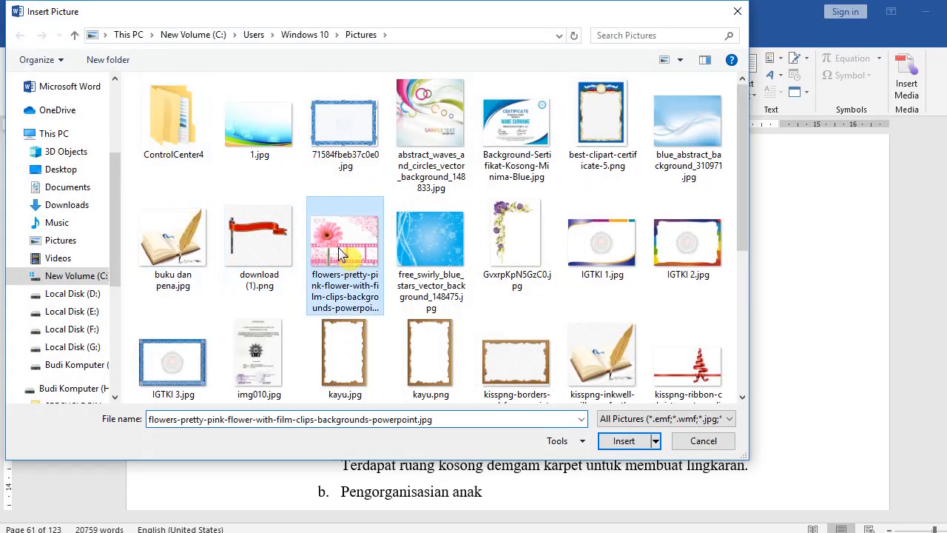
click(615, 442)
Shrink the pink flower picture to about 3.96 by 5.28 cm and place it overlapping the left part of the abstract waves picture
scroll(665, 348, down, 2)
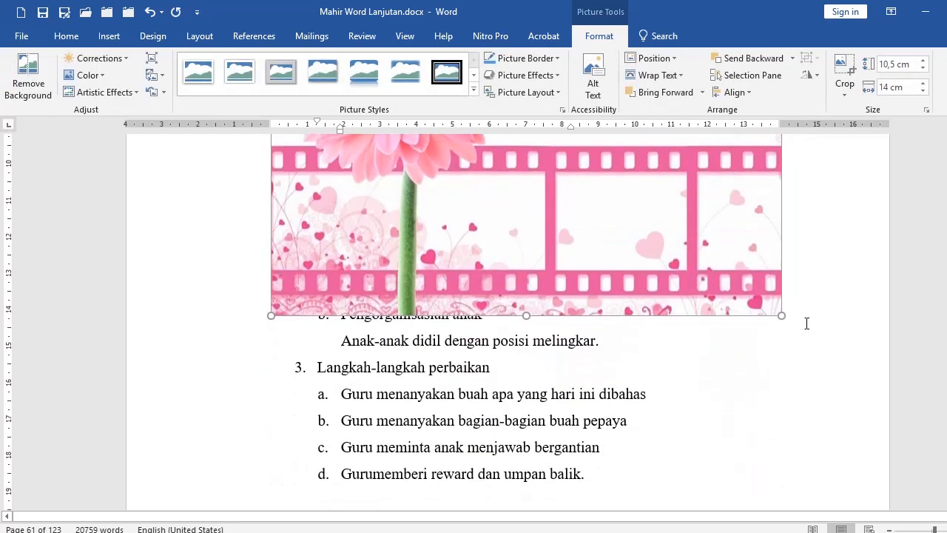
drag(782, 317, 484, 157)
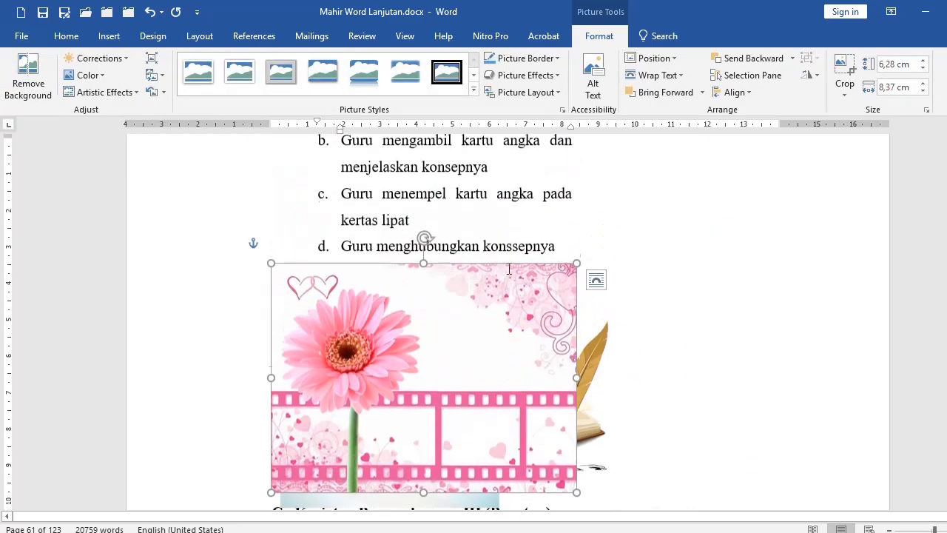
drag(577, 265, 463, 355)
drag(386, 348, 342, 296)
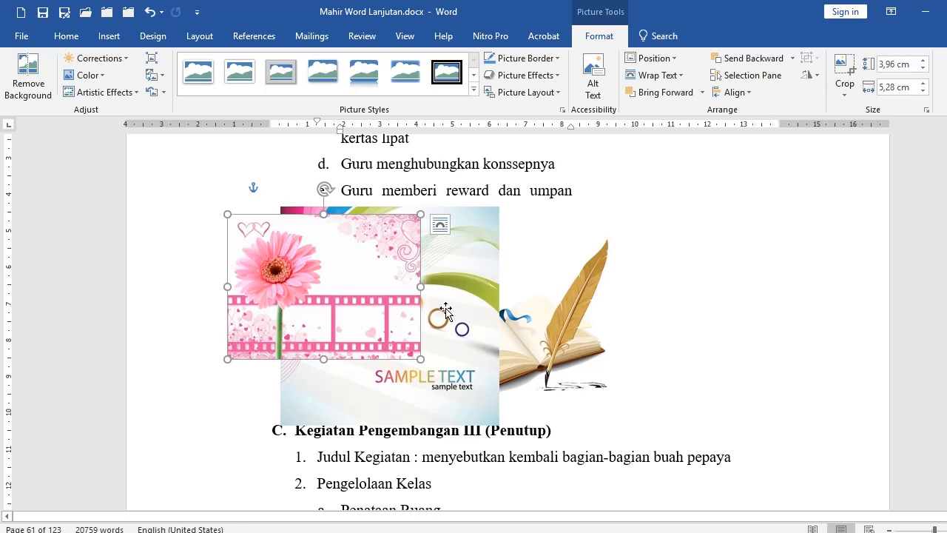
drag(340, 298, 347, 318)
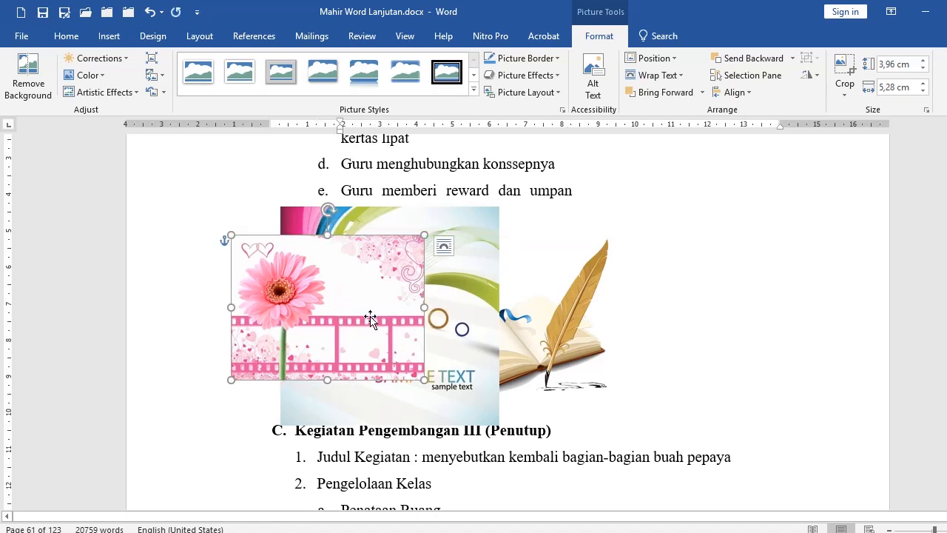
Shift the book and quill picture slightly up and to the right, and bring it to the front of the stack
drag(542, 318, 575, 287)
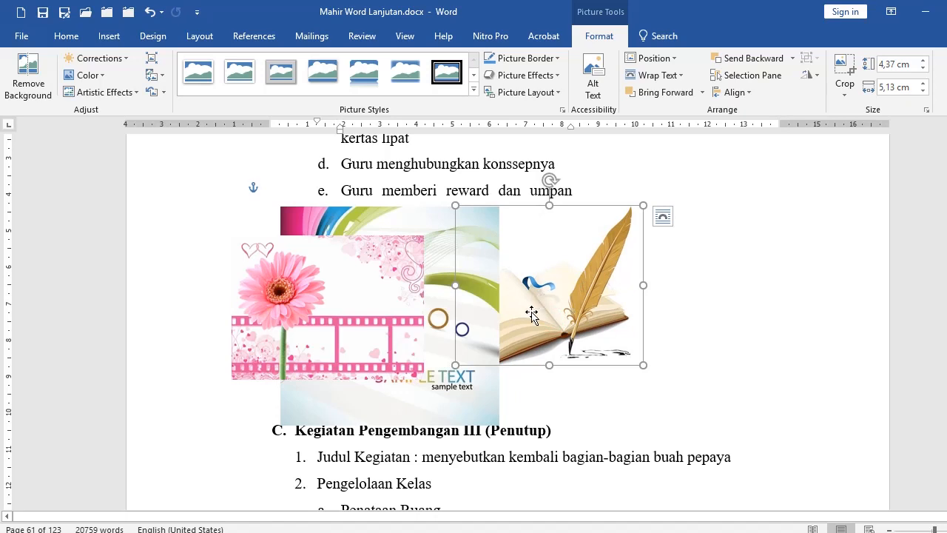
click(376, 305)
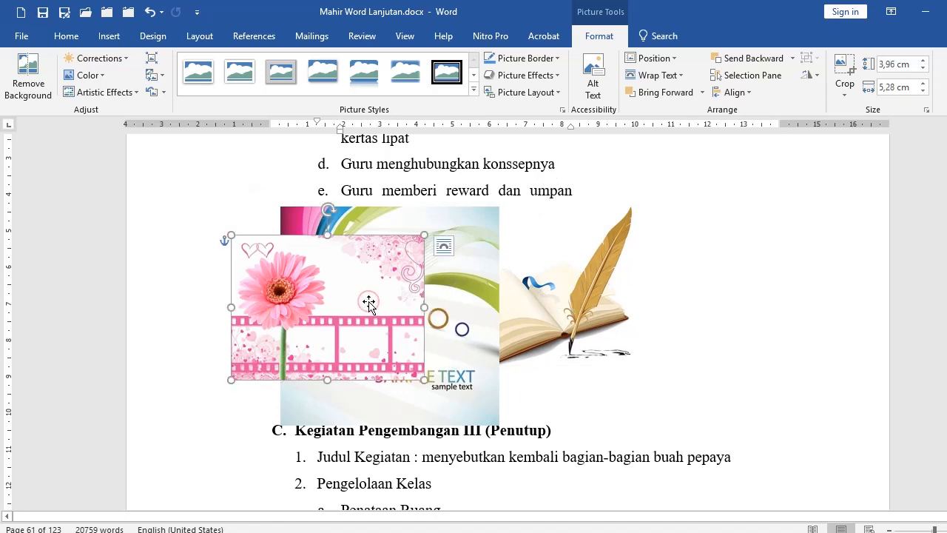
click(551, 311)
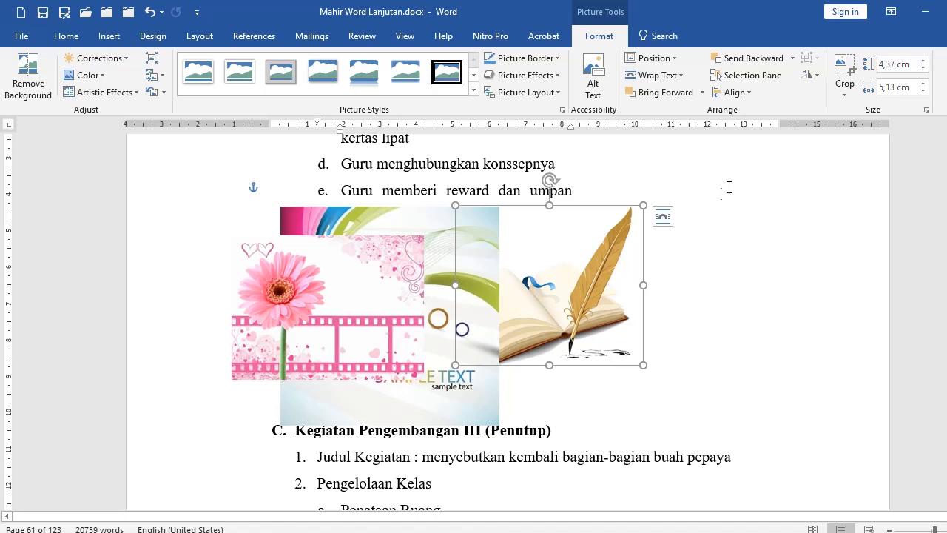
right_click(552, 272)
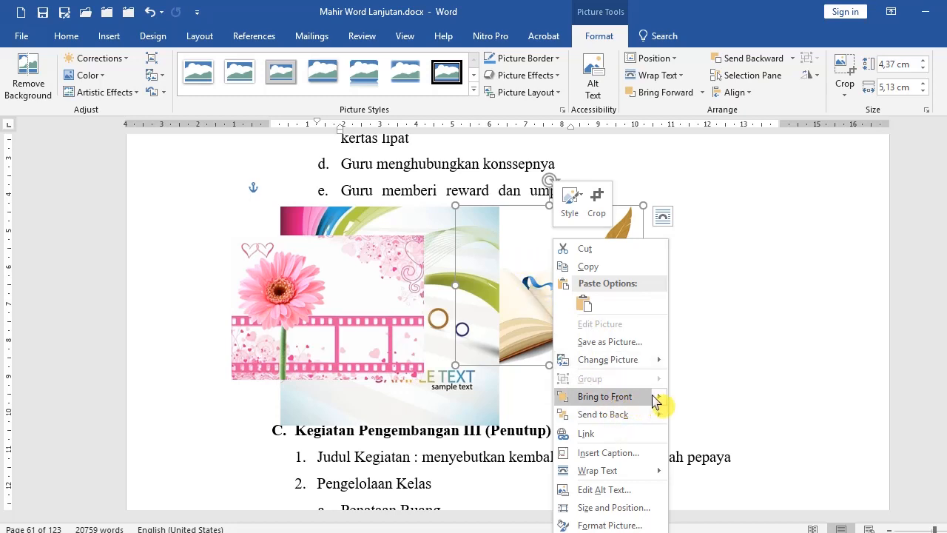
mouse_move(635, 400)
click(621, 403)
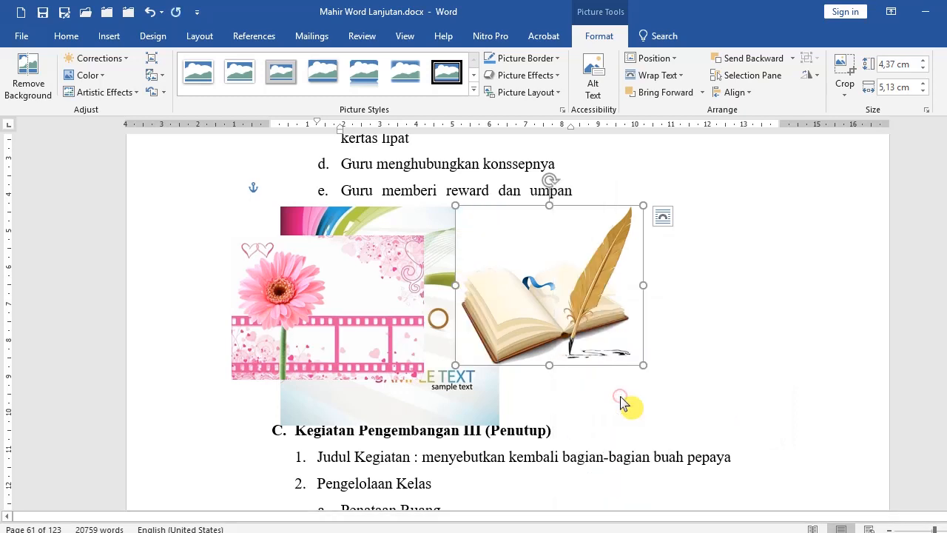
Nudge the book and quill picture slightly down and to the left, and send it to the back
drag(488, 275, 513, 283)
right_click(512, 283)
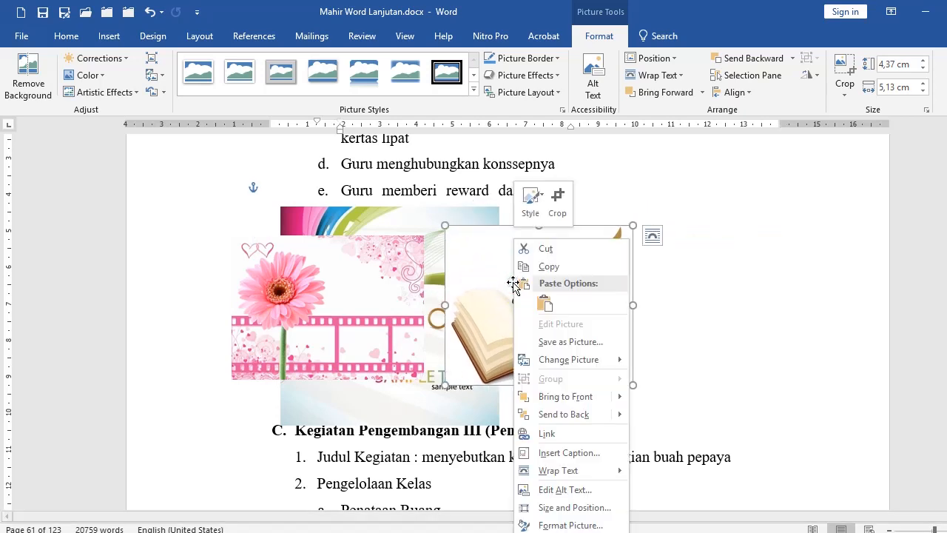
click(564, 415)
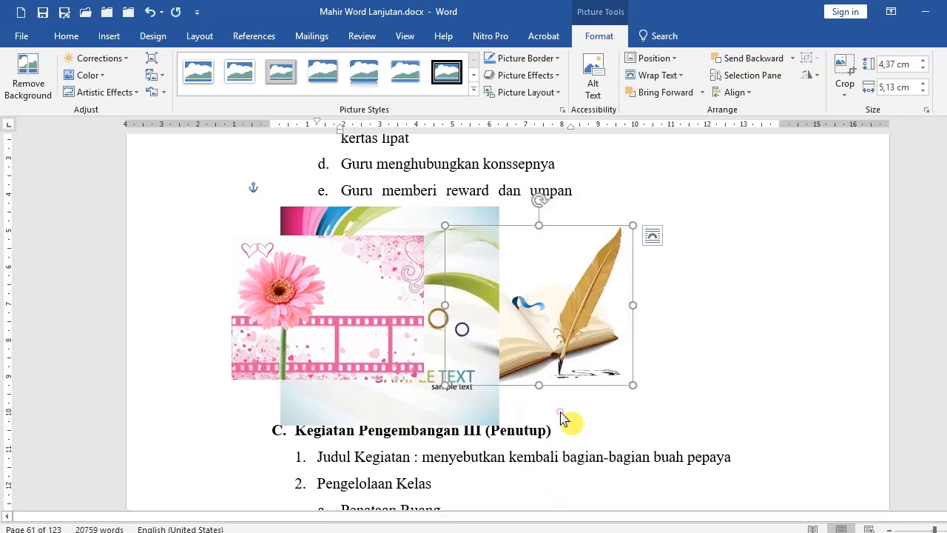
click(744, 243)
click(578, 270)
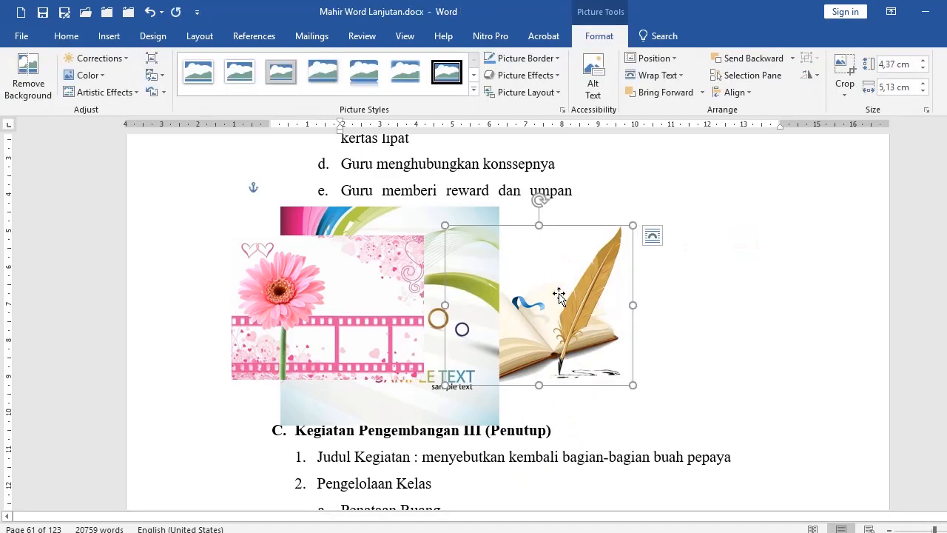
Shift the abstract waves picture to the right between the other two and view its Bring to Front options
drag(386, 218, 453, 217)
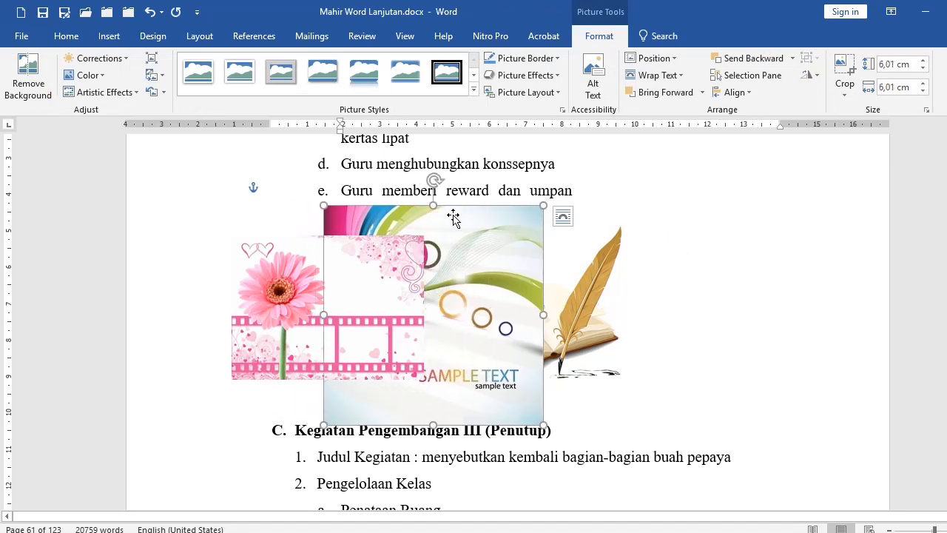
right_click(487, 233)
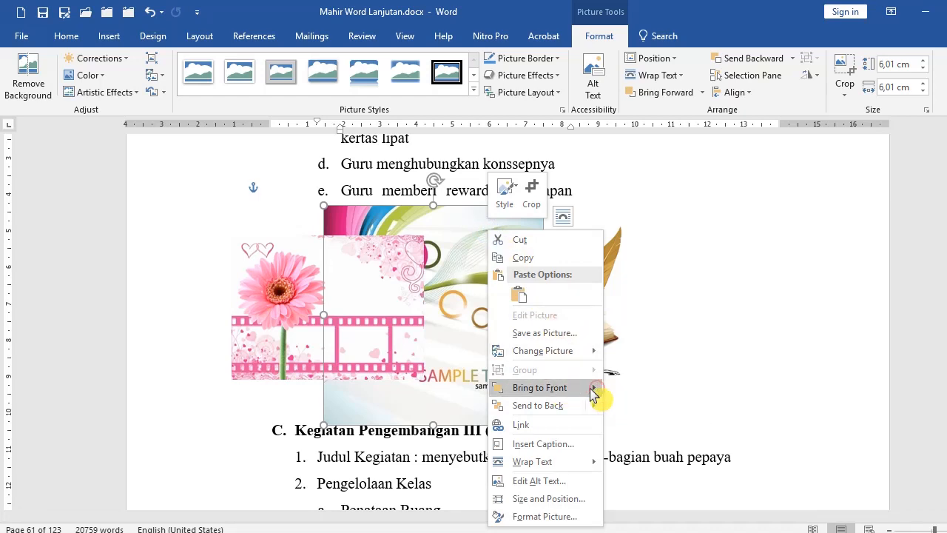
mouse_move(592, 393)
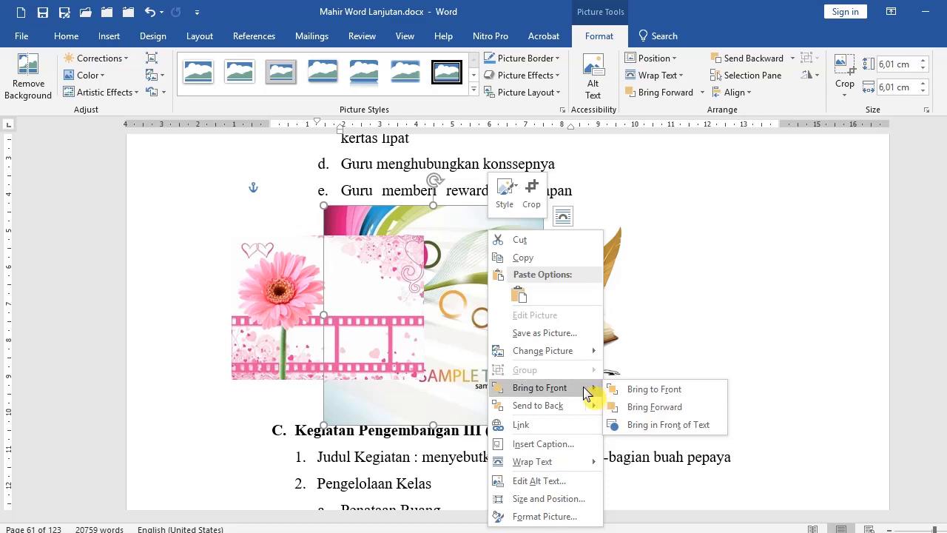
mouse_move(596, 409)
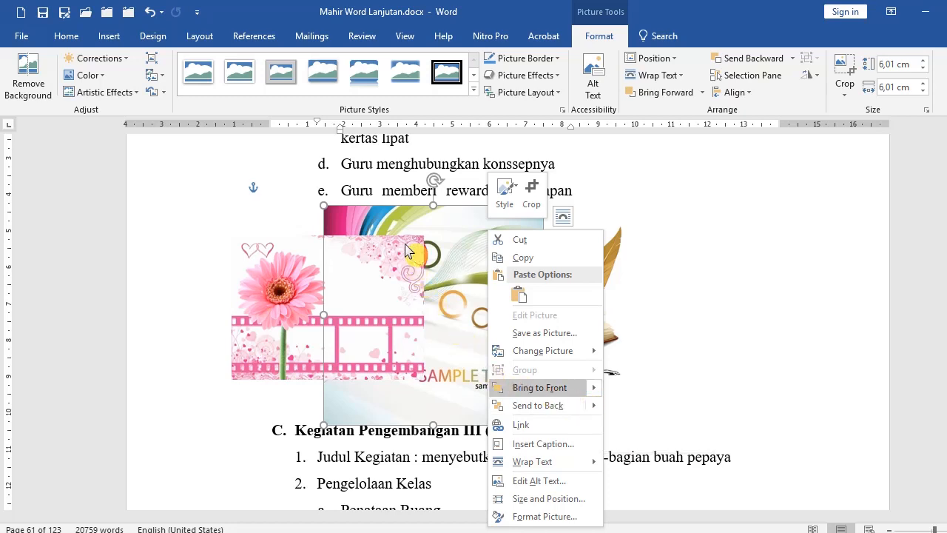
click(409, 220)
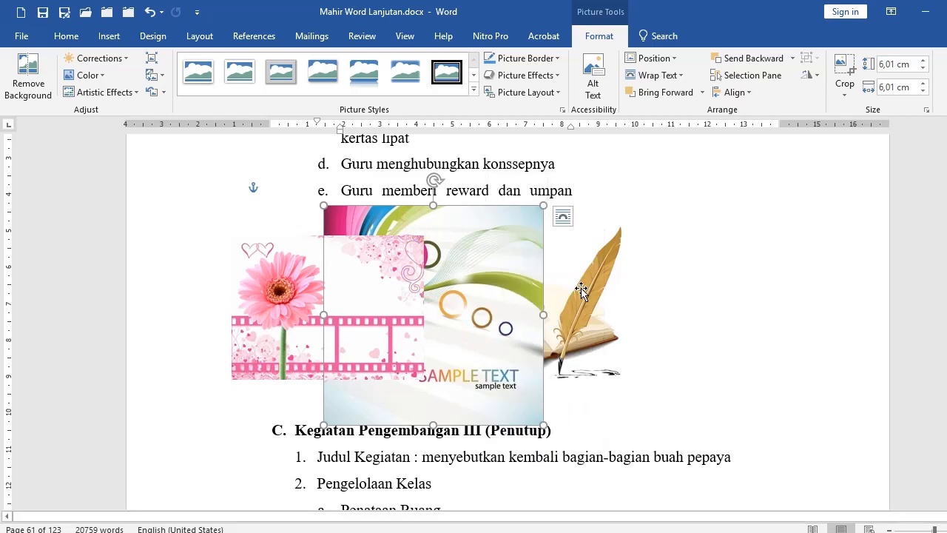
Insert the kisspng-ribbon-christmas-tree-clip-art picture at item d of the list
click(420, 170)
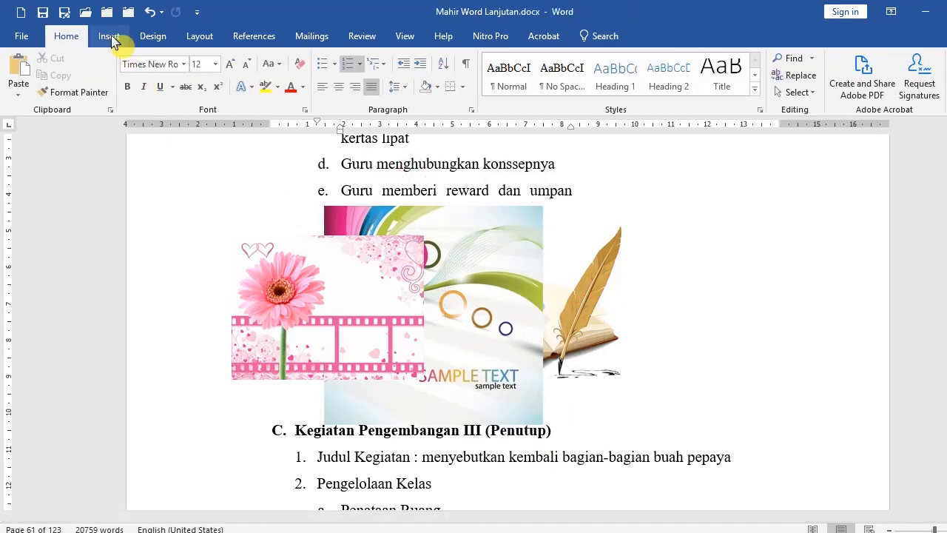
click(108, 36)
click(142, 58)
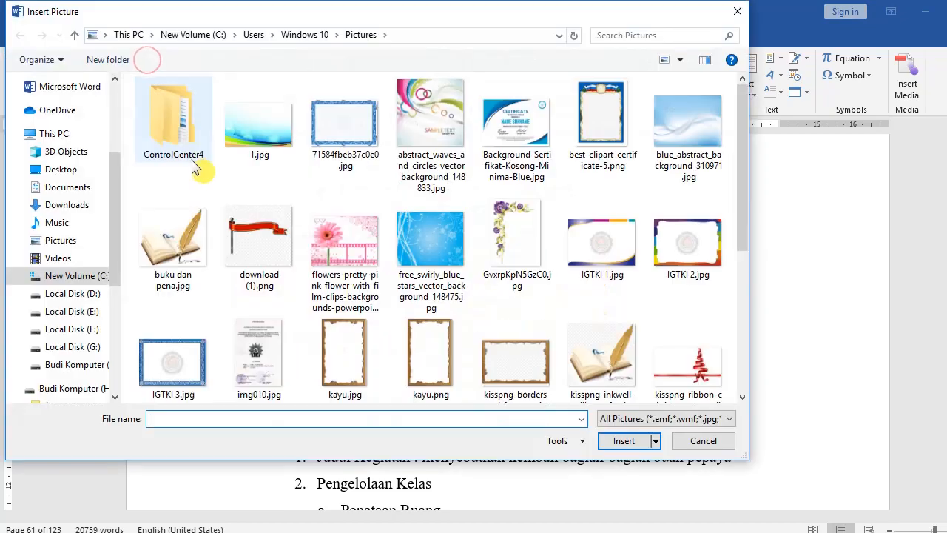
click(267, 145)
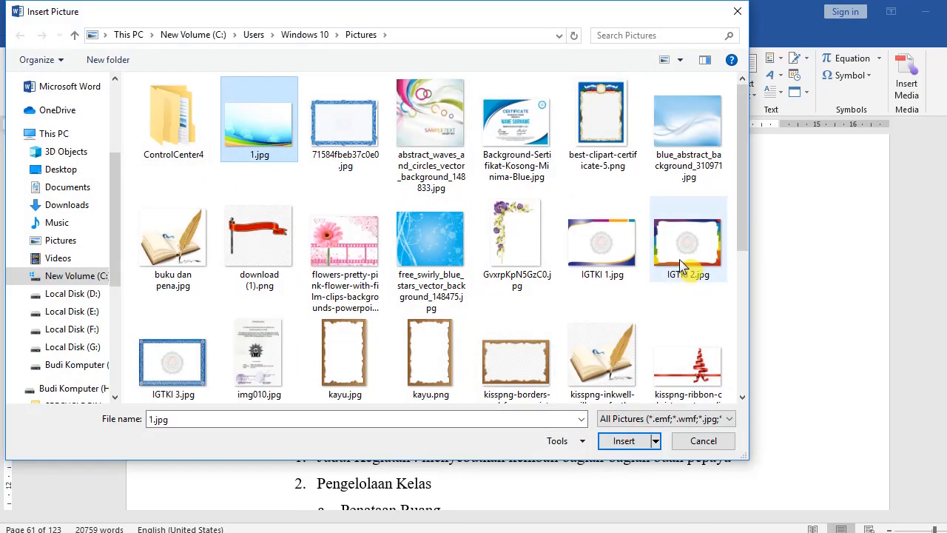
click(695, 361)
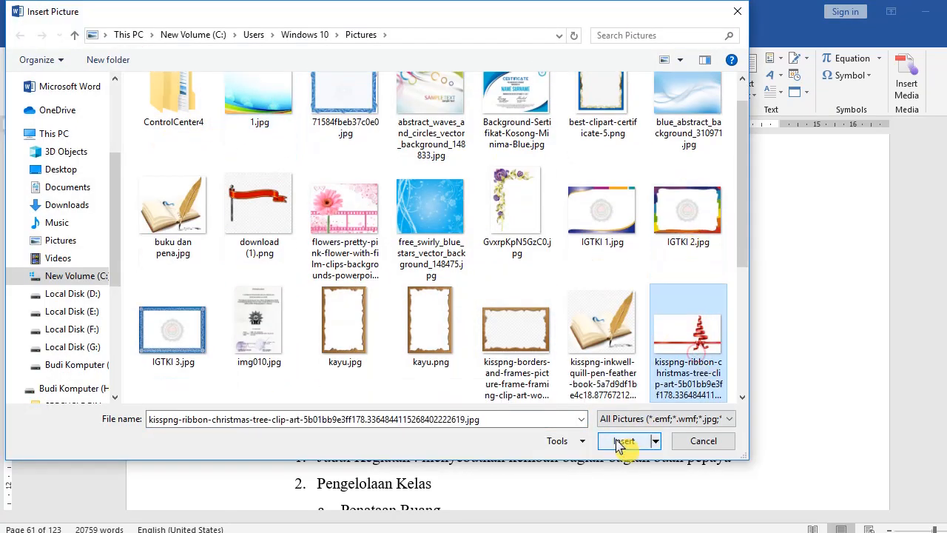
click(620, 441)
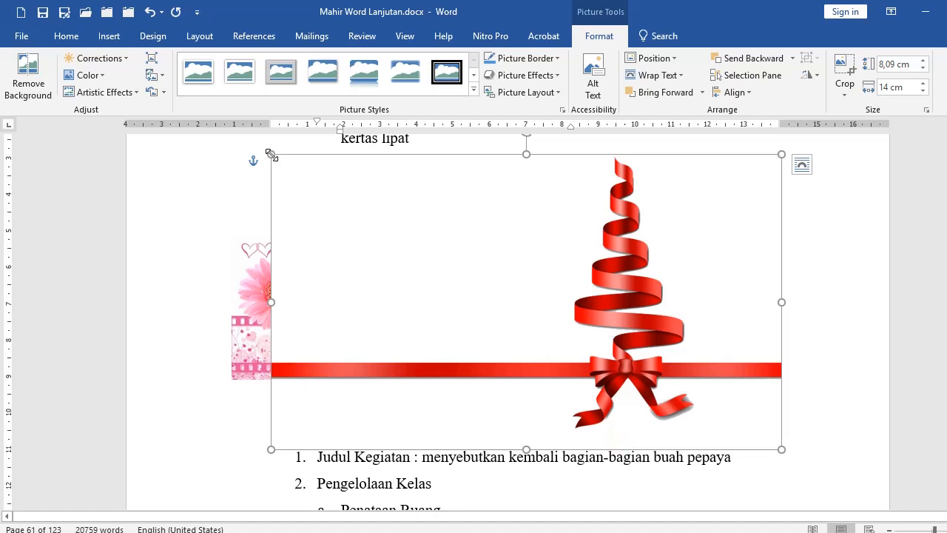
Shrink the ribbon tree picture to about 3.68 by 6.37 cm and arrange it overlapping the pink flower picture, which is shifted right
drag(271, 155, 248, 279)
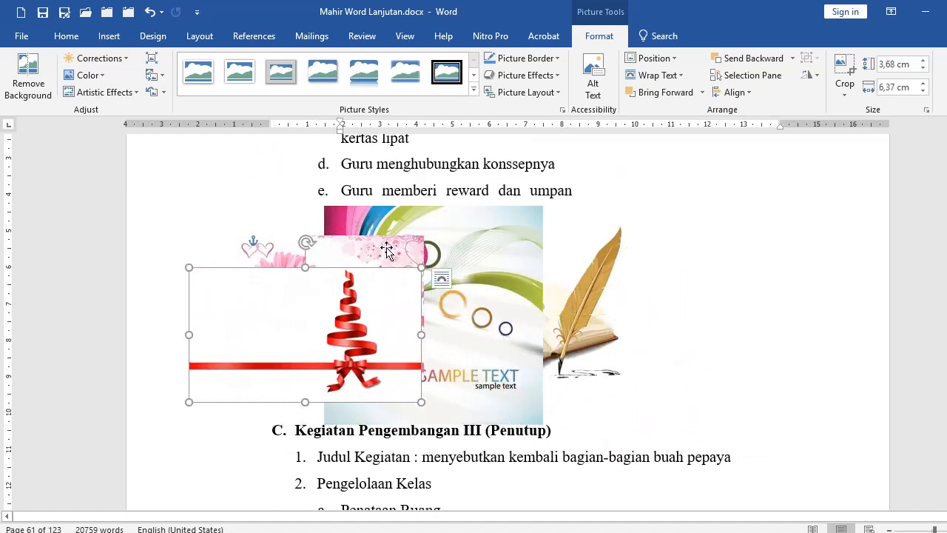
drag(387, 250, 434, 275)
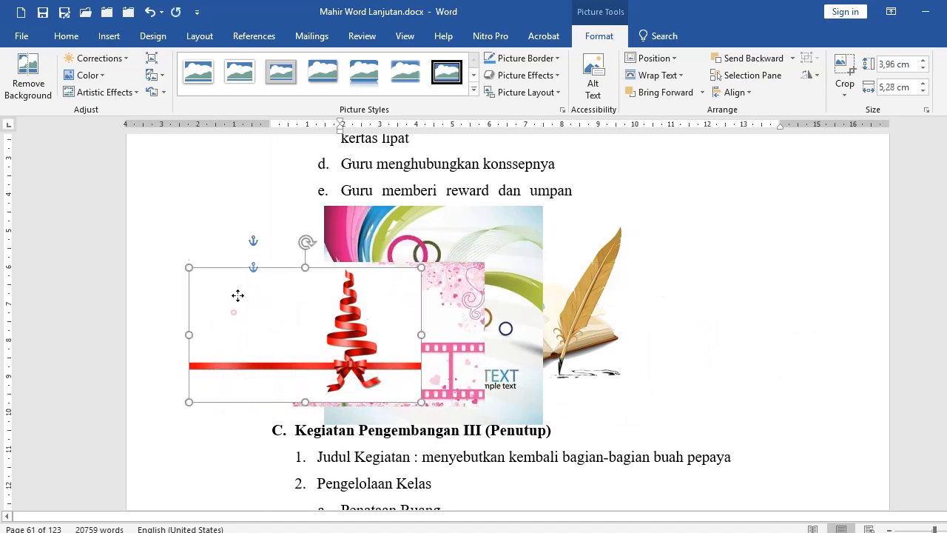
drag(238, 295, 242, 287)
click(750, 304)
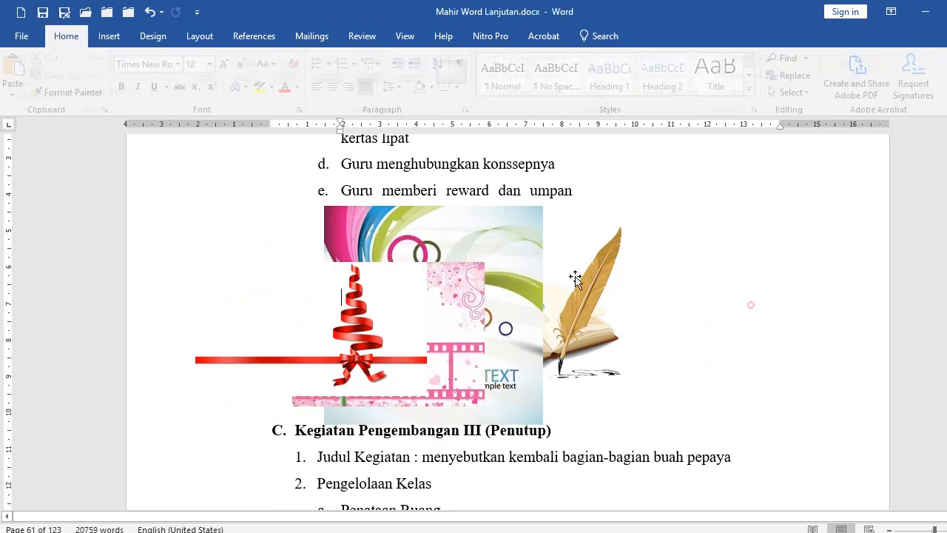
Shift the abstract waves picture slightly to the right beneath the ribbon tree and flower pictures
click(512, 249)
right_click(512, 247)
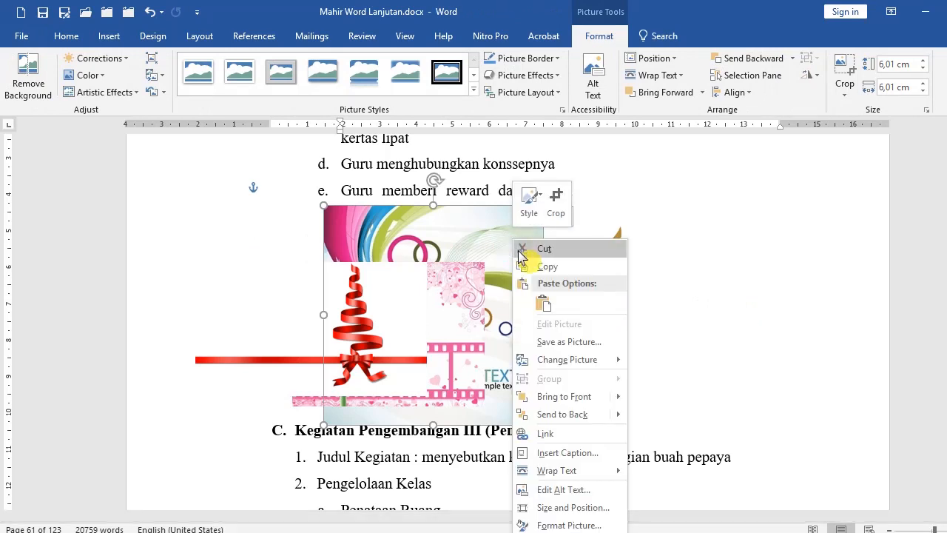
click(756, 251)
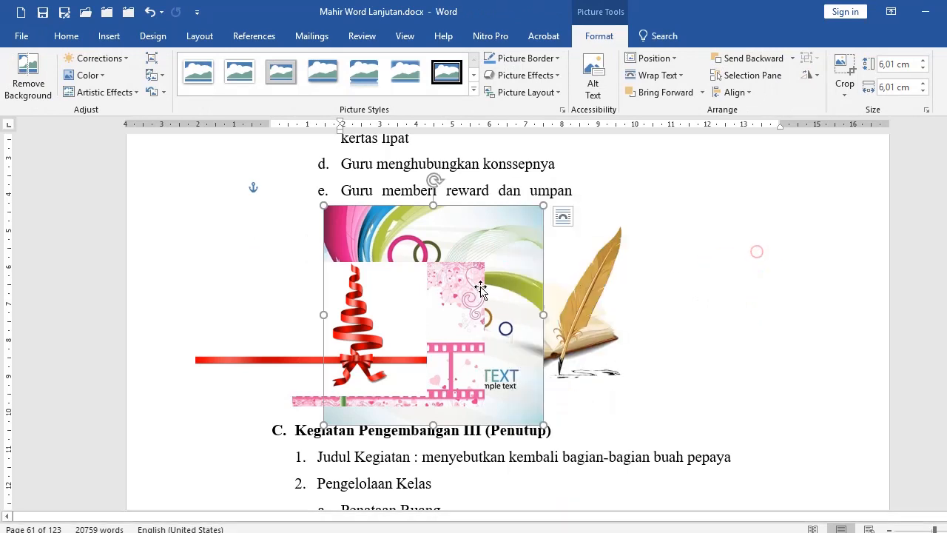
click(364, 307)
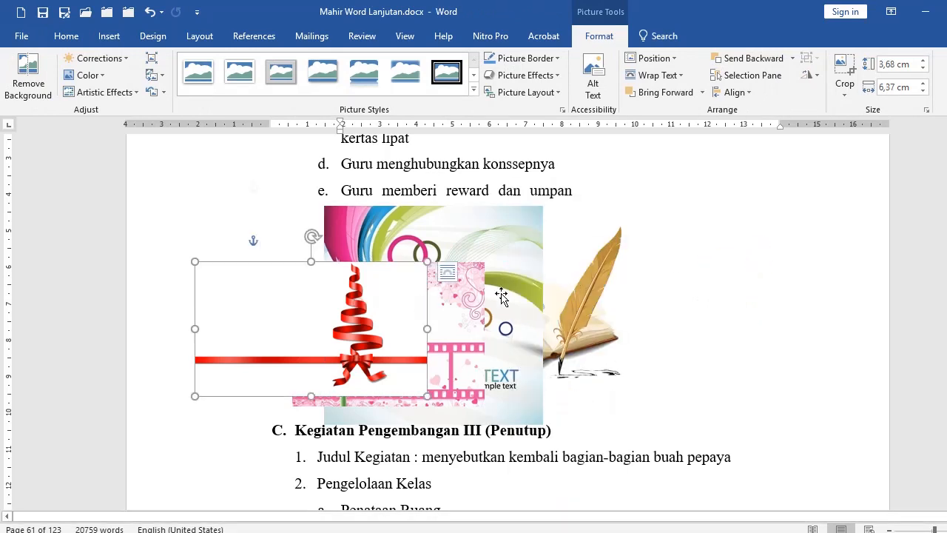
click(520, 229)
drag(521, 229, 504, 259)
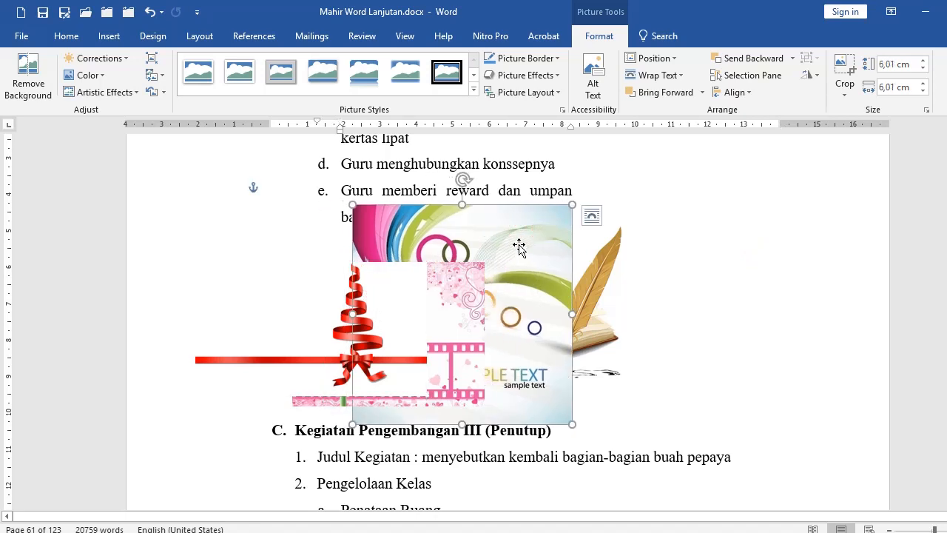
Bring the abstract waves picture forward one level in the picture stack
click(253, 339)
click(538, 397)
right_click(532, 241)
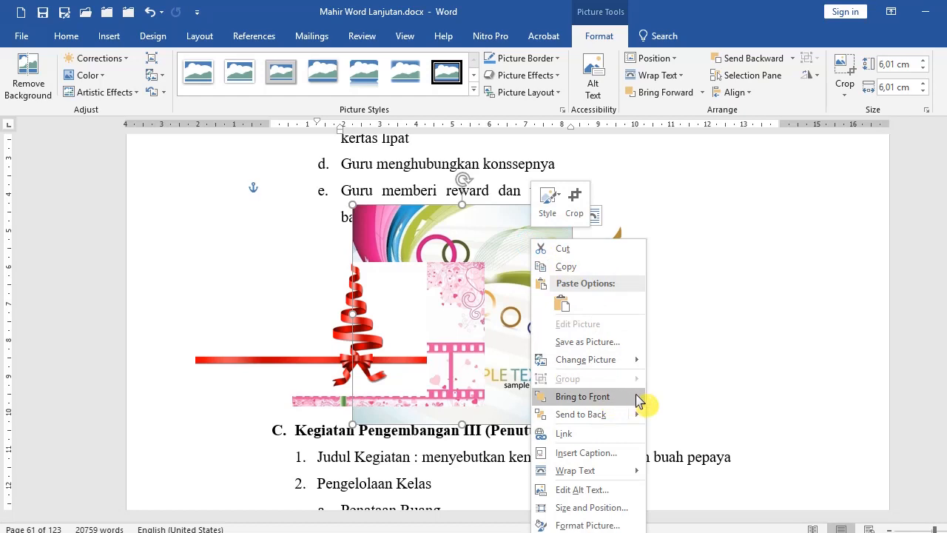
mouse_move(625, 400)
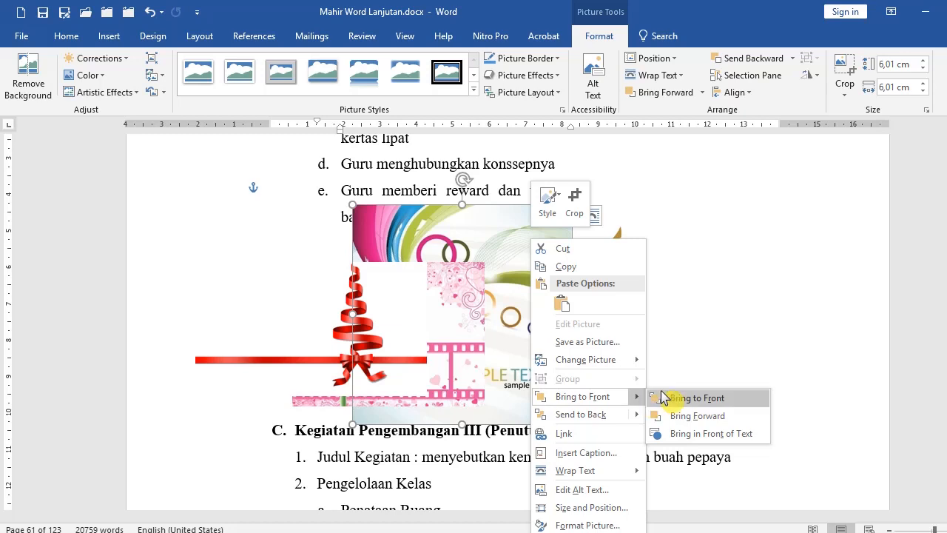
click(690, 415)
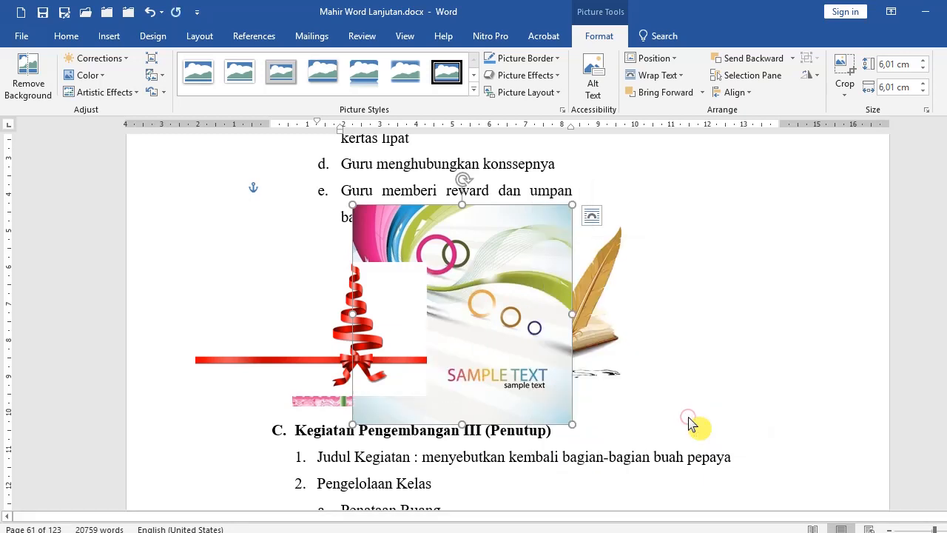
Move the abstract waves picture down over the section C heading and shrink it proportionally, partly behind the ribbon tree
click(688, 374)
drag(487, 305, 385, 404)
click(374, 191)
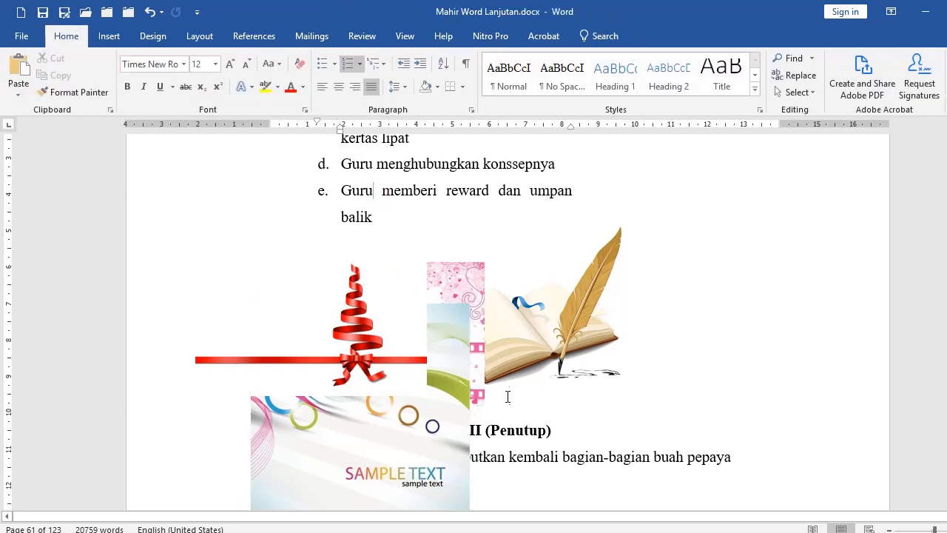
scroll(507, 397, down, 3)
click(473, 414)
drag(482, 432, 427, 389)
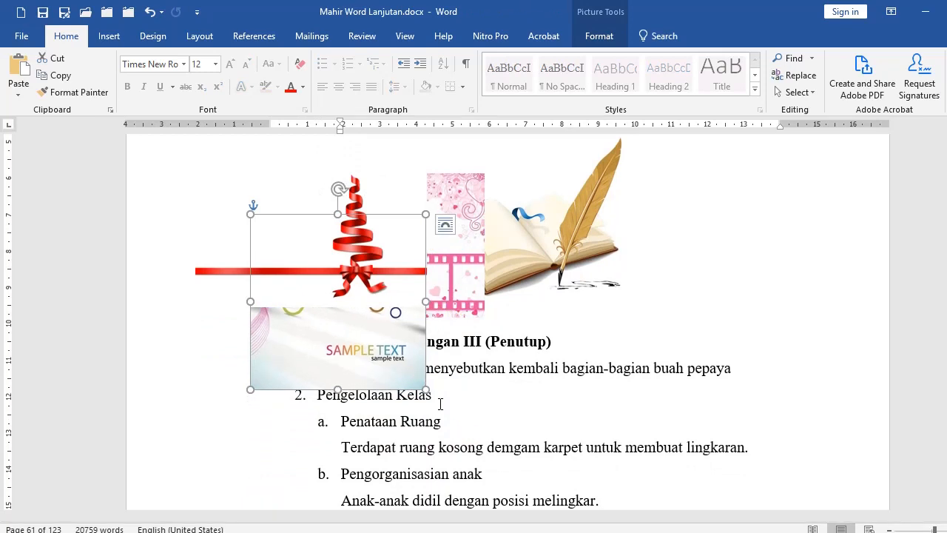
ctrl+click(455, 222)
ctrl+click(540, 247)
right_click(548, 249)
mouse_move(581, 337)
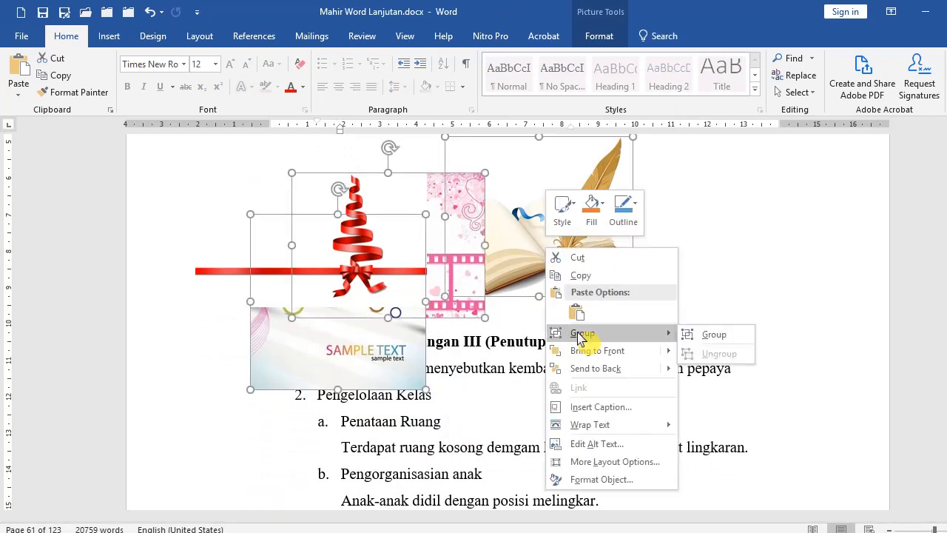
click(490, 367)
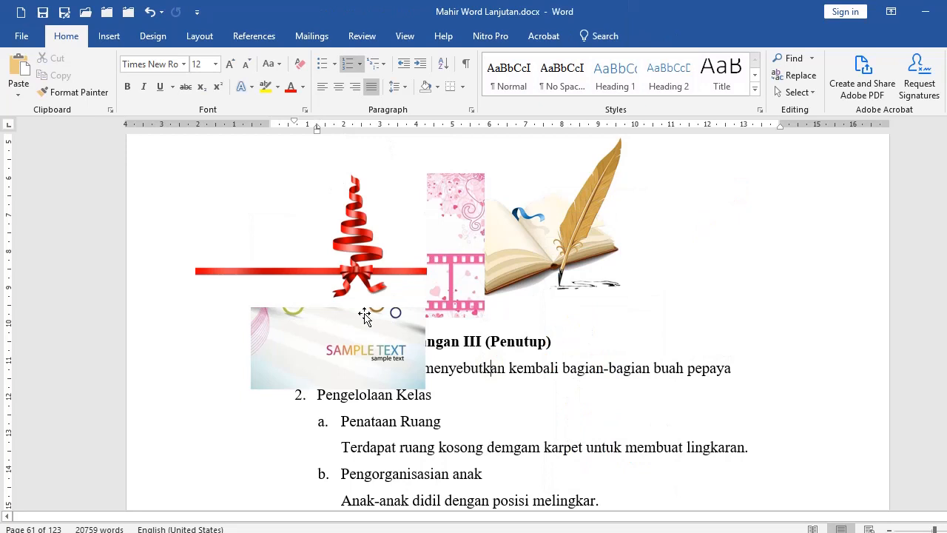
Shrink the waves, flower, book and ribbon tree pictures and space them apart in one row above the section C heading
drag(359, 290, 773, 282)
drag(372, 308, 257, 266)
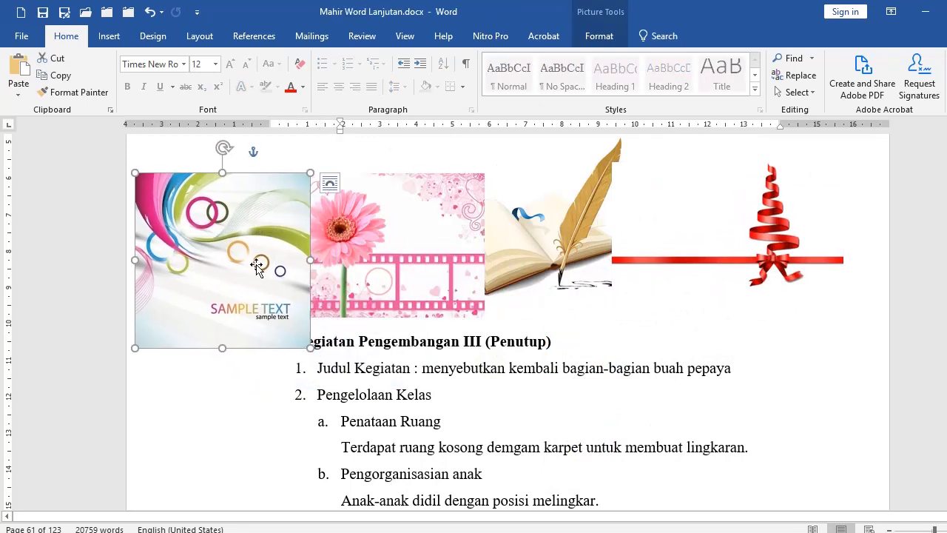
drag(135, 343, 215, 269)
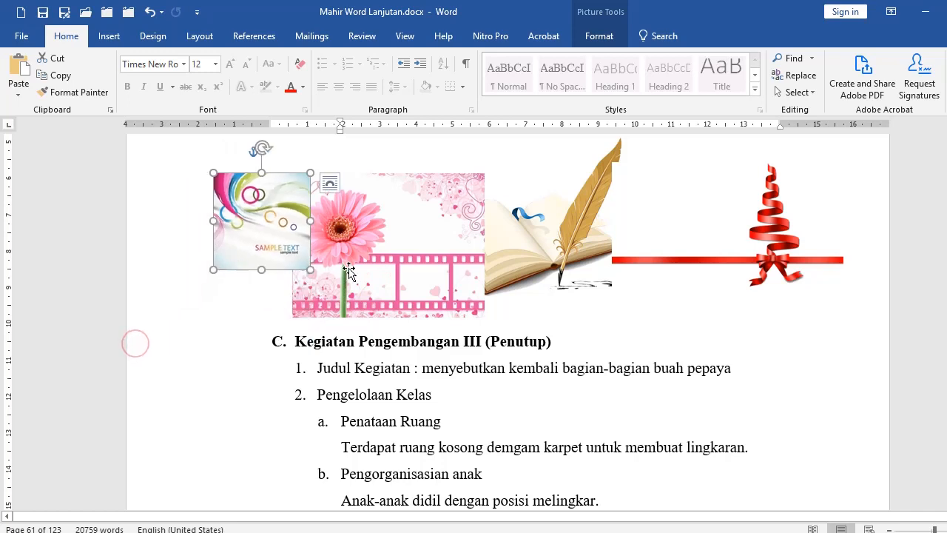
drag(309, 316, 356, 270)
drag(444, 298, 556, 284)
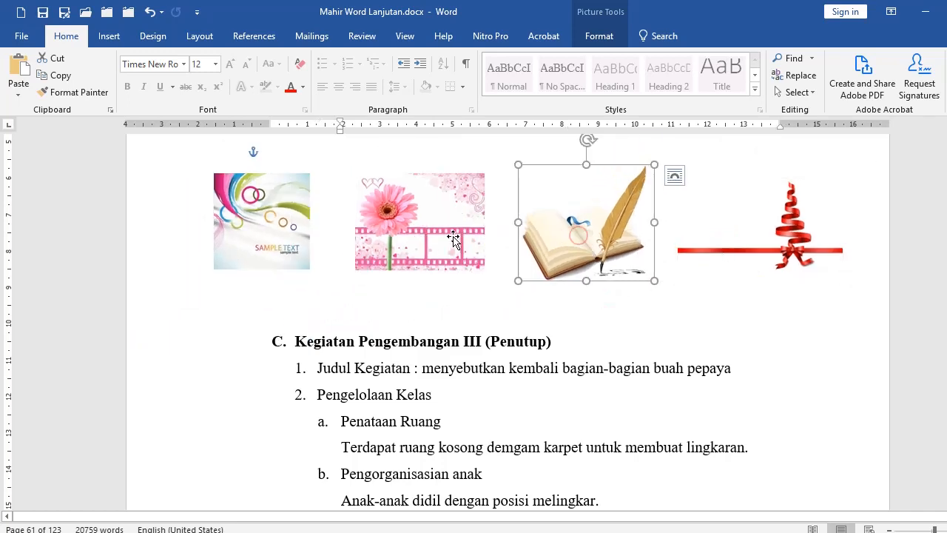
click(587, 327)
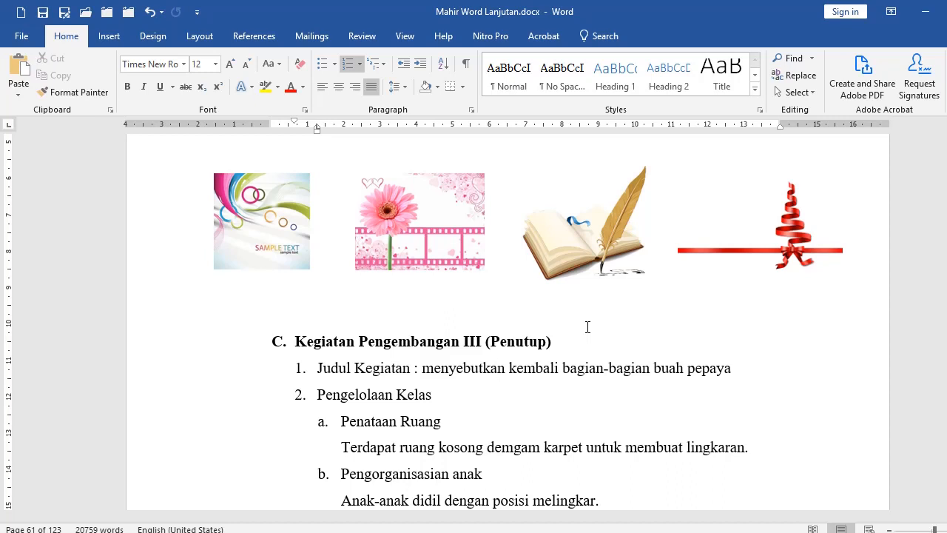
click(588, 327)
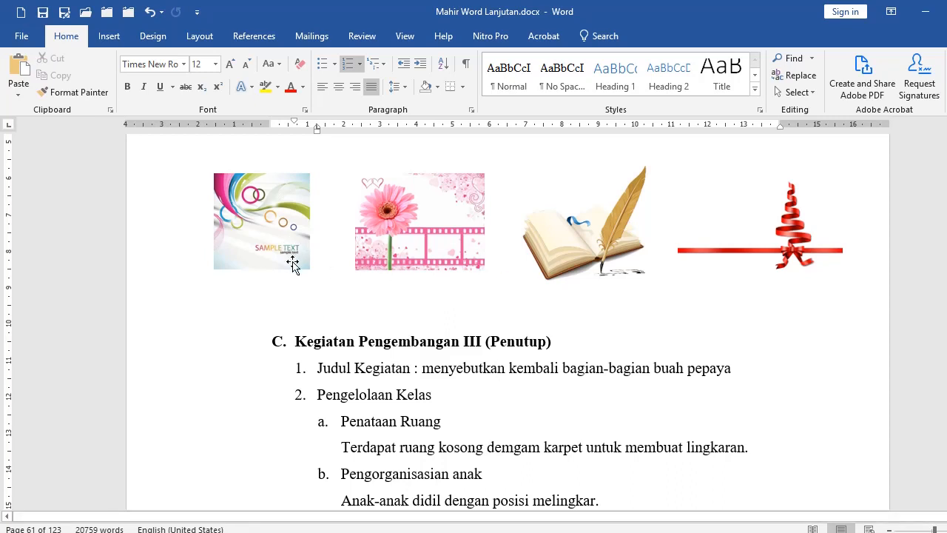
click(264, 224)
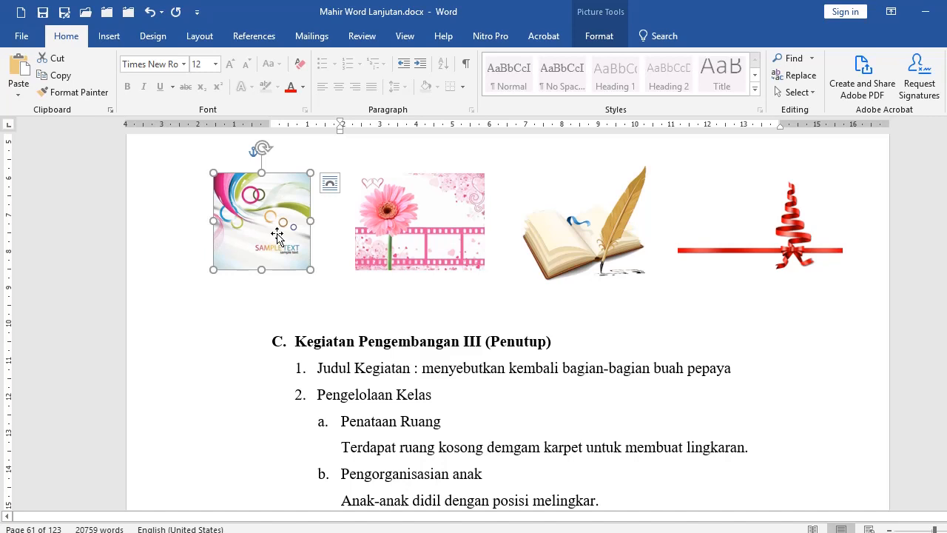
ctrl+click(409, 236)
ctrl+click(588, 238)
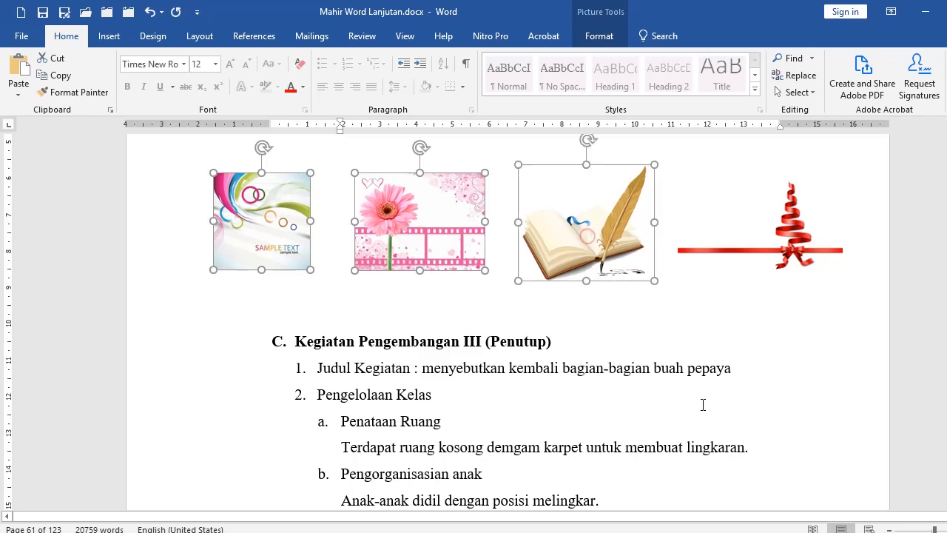
ctrl+click(798, 235)
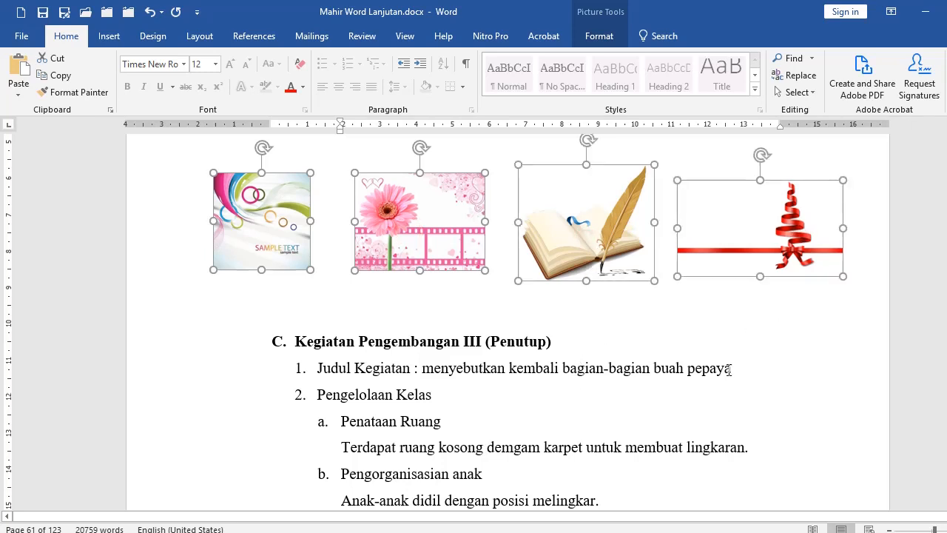
click(456, 307)
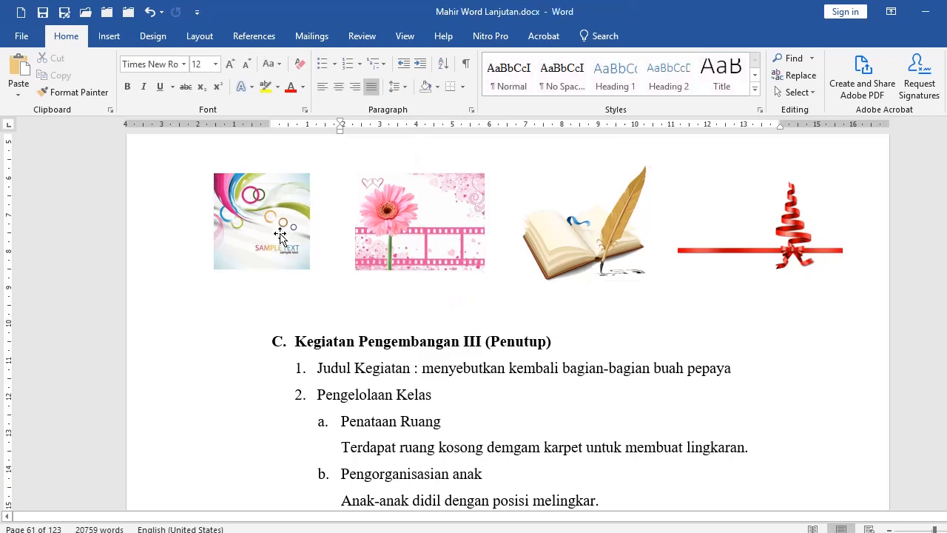
Group the waves, flower, book and ribbon tree pictures into a single object
click(279, 241)
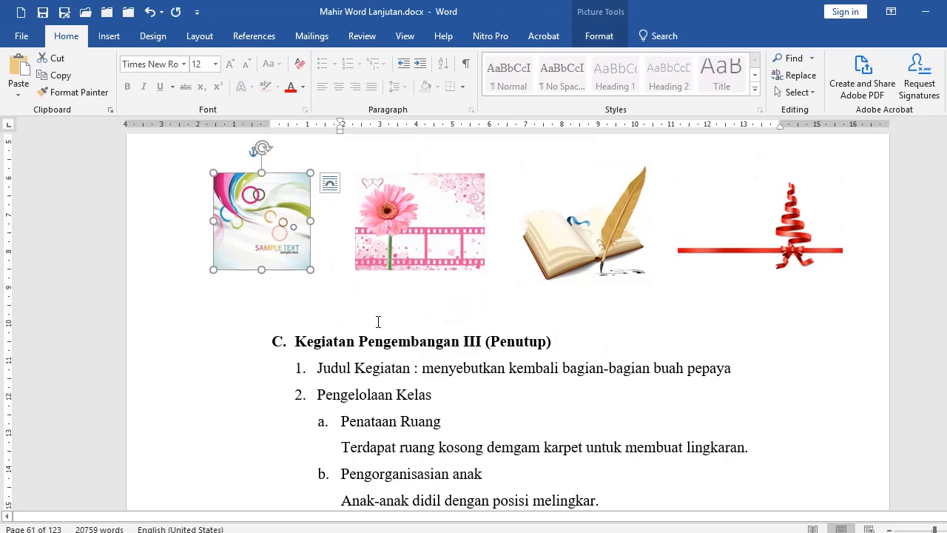
ctrl+click(412, 231)
ctrl+click(599, 234)
ctrl+click(756, 232)
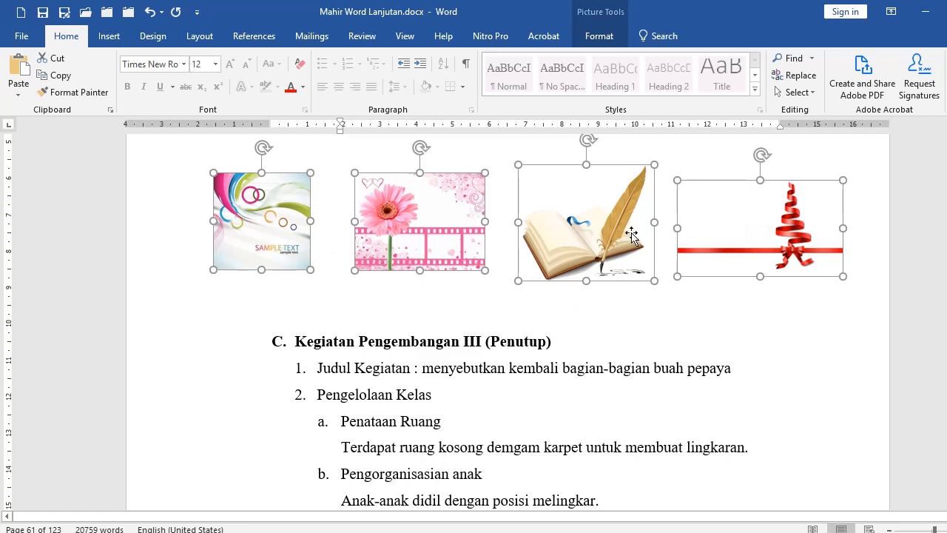
right_click(406, 218)
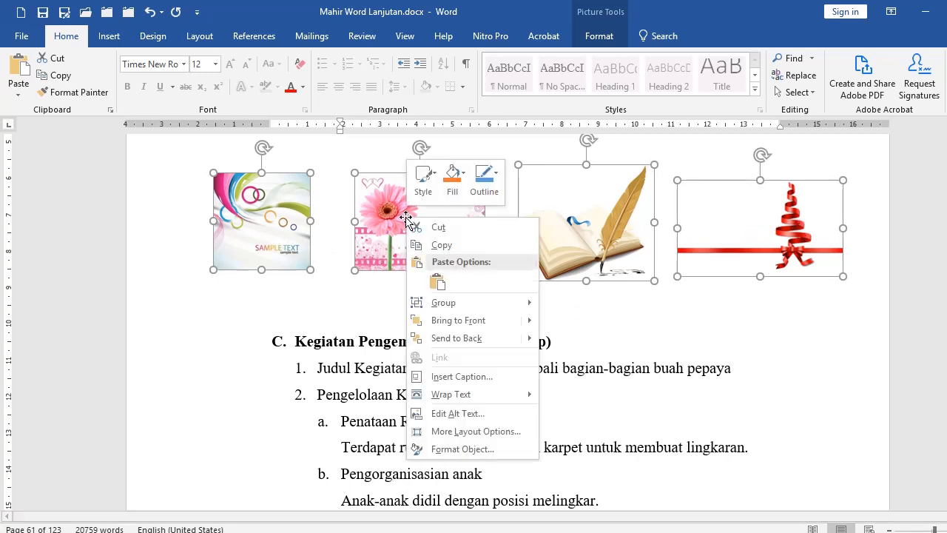
mouse_move(442, 305)
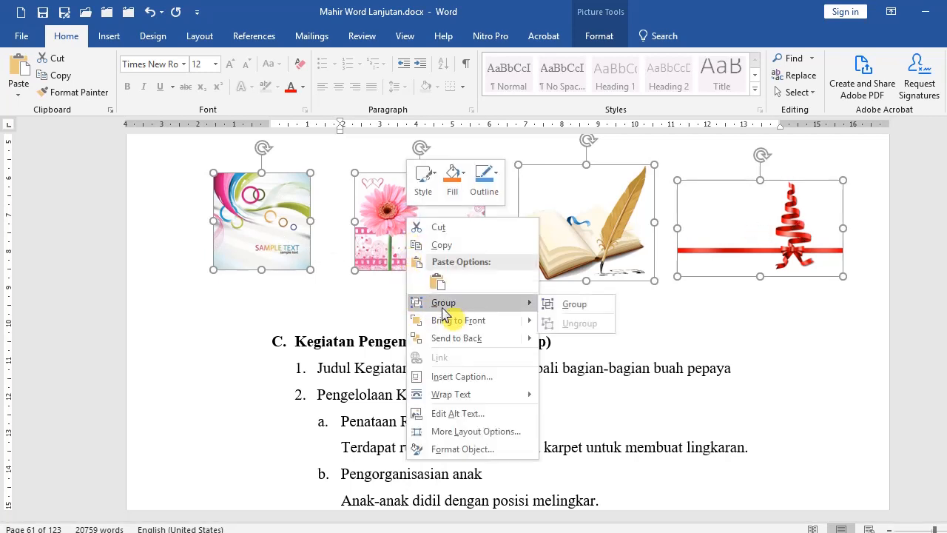
click(566, 307)
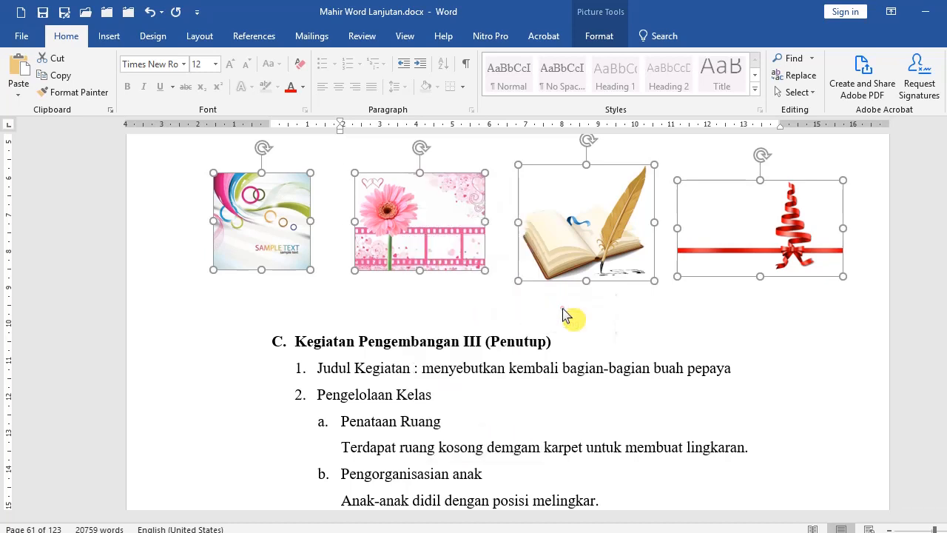
click(524, 339)
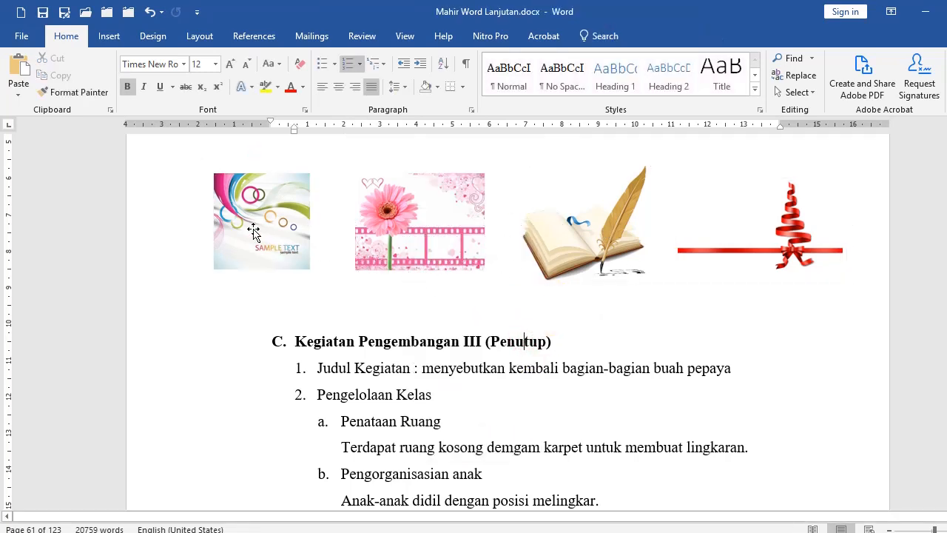
Move the grouped pictures down and back up to sit above the section C heading
mouse_move(250, 220)
mouse_down()
mouse_move(256, 300)
mouse_move(268, 279)
mouse_up()
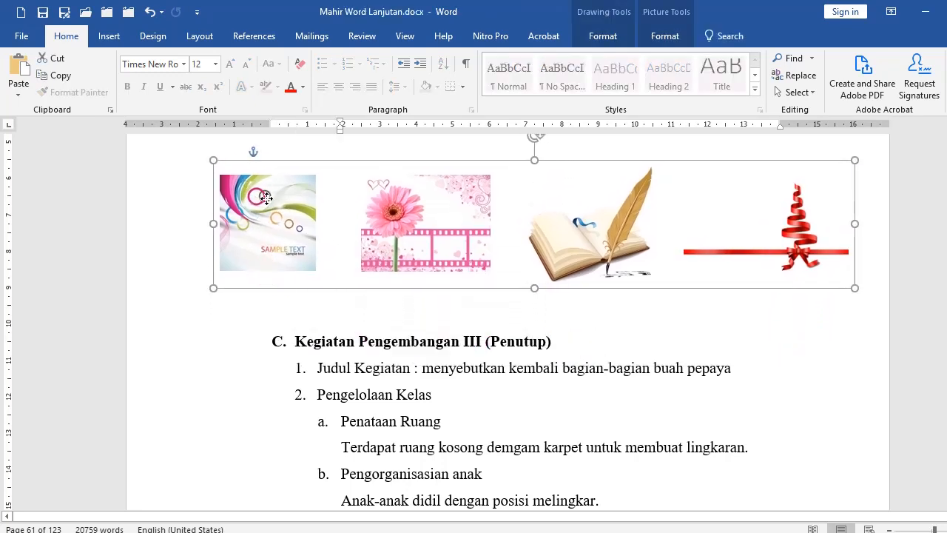
drag(271, 294, 265, 215)
click(324, 337)
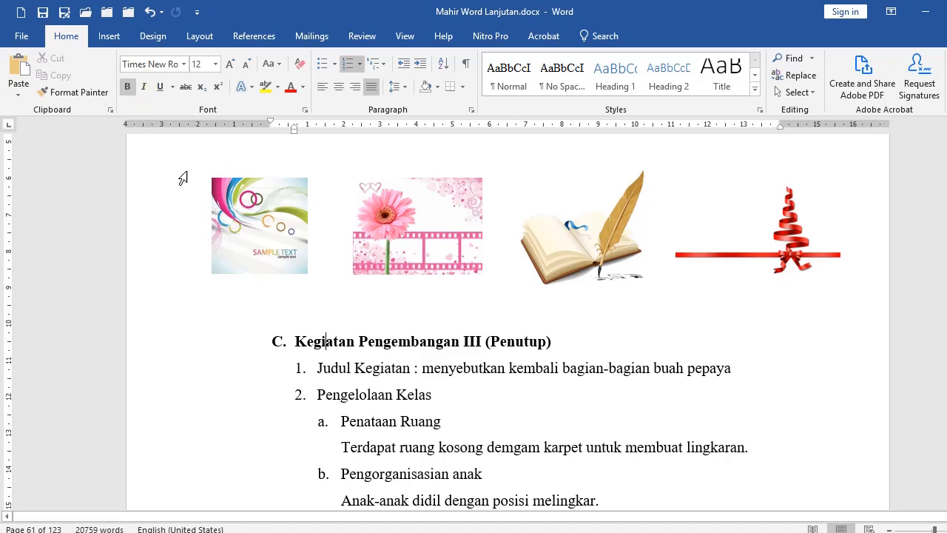
Draw a rectangle shape below the waves picture, covering the start of the section C heading
click(121, 39)
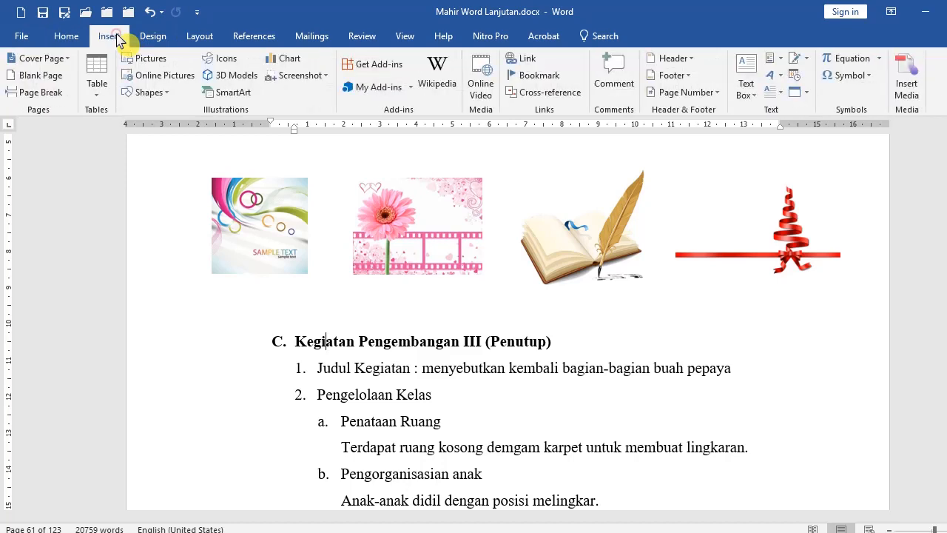
click(167, 93)
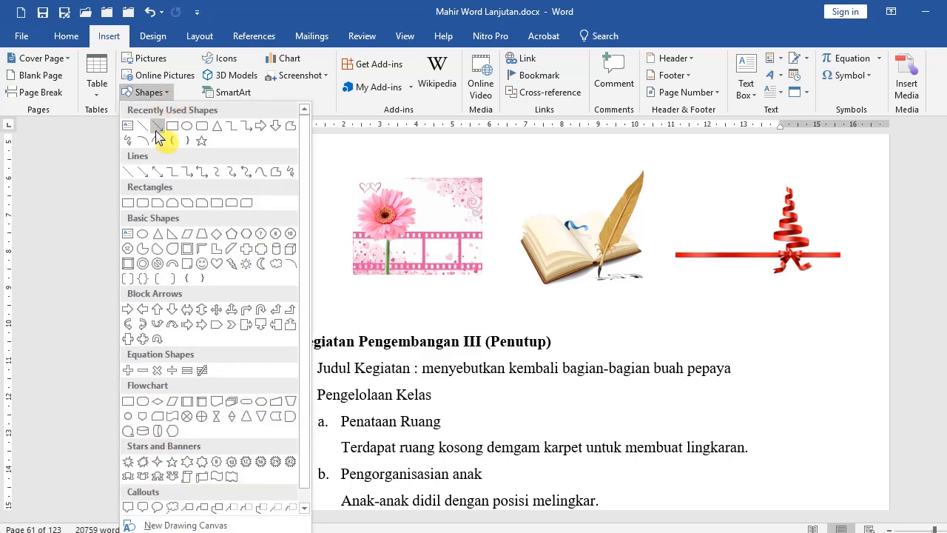
click(171, 125)
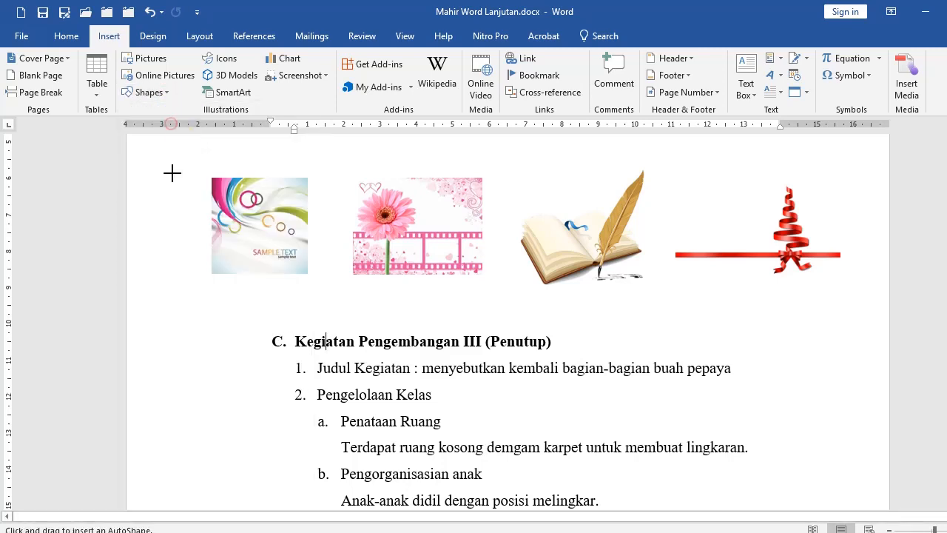
drag(186, 301, 374, 406)
Draw a down arrow about 3.2 cm high and 2.4 cm wide and place it centred against the rectangle's lower edge
click(70, 75)
mouse_move(429, 313)
mouse_down()
mouse_move(598, 429)
mouse_move(515, 429)
mouse_up()
drag(477, 383, 284, 457)
scroll(429, 340, down, 3)
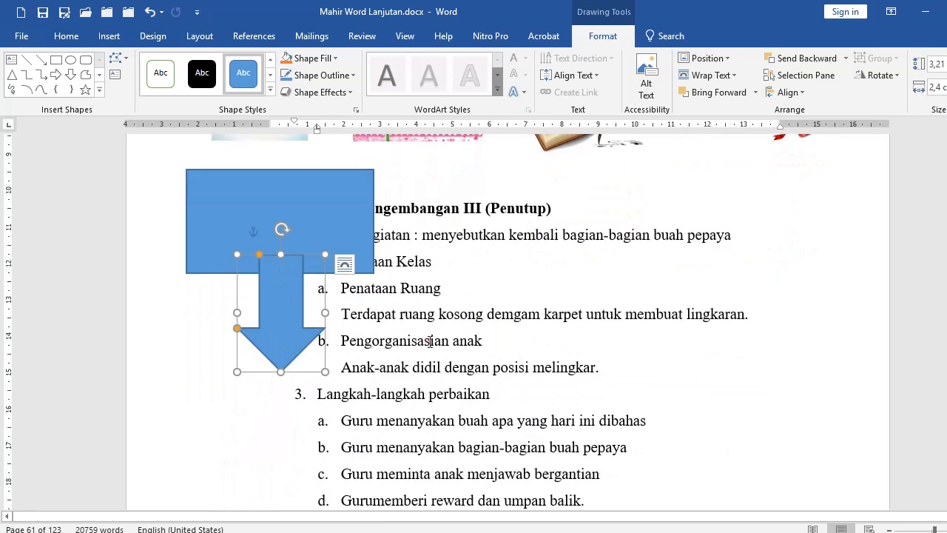
click(429, 341)
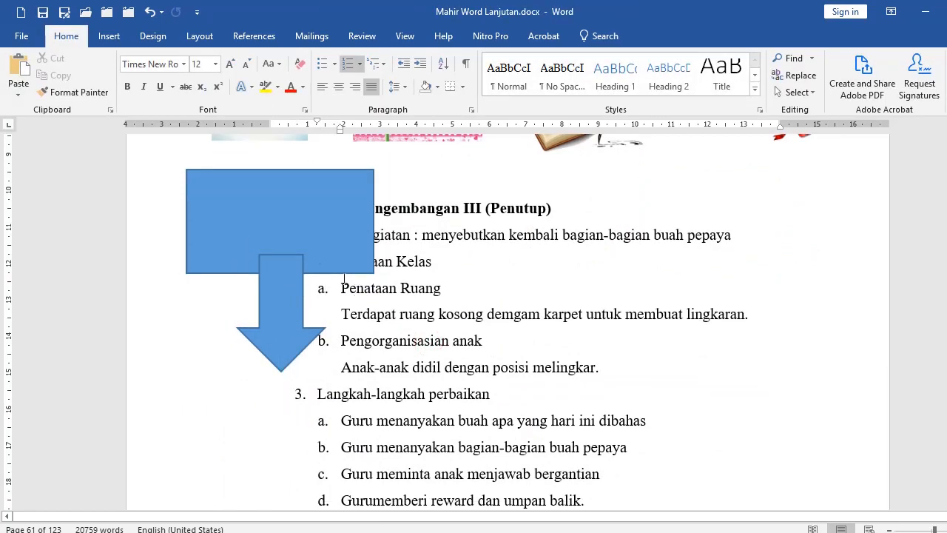
drag(277, 298, 276, 310)
click(397, 313)
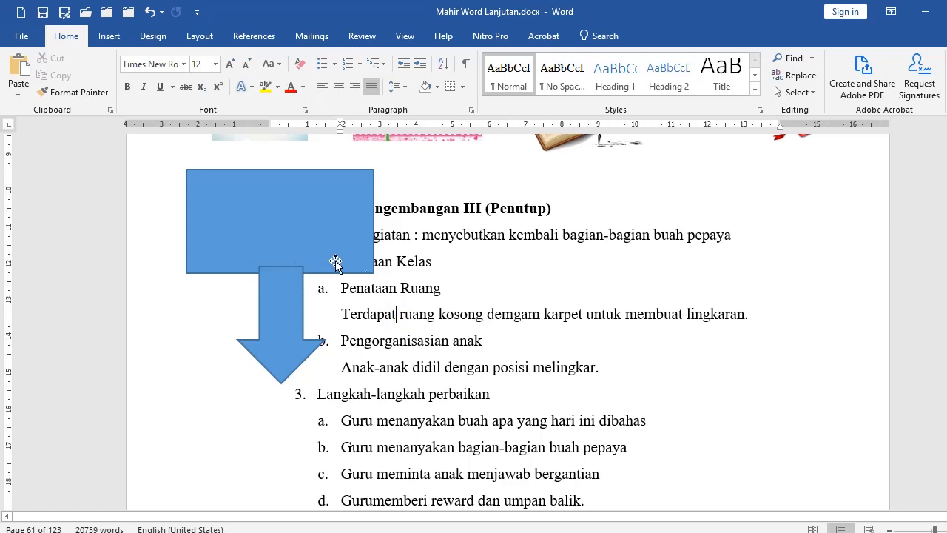
Add empty list items after "Pengelolaan Kelas" and after the "Judul Kegiatan" item, and undo both insertions
click(465, 260)
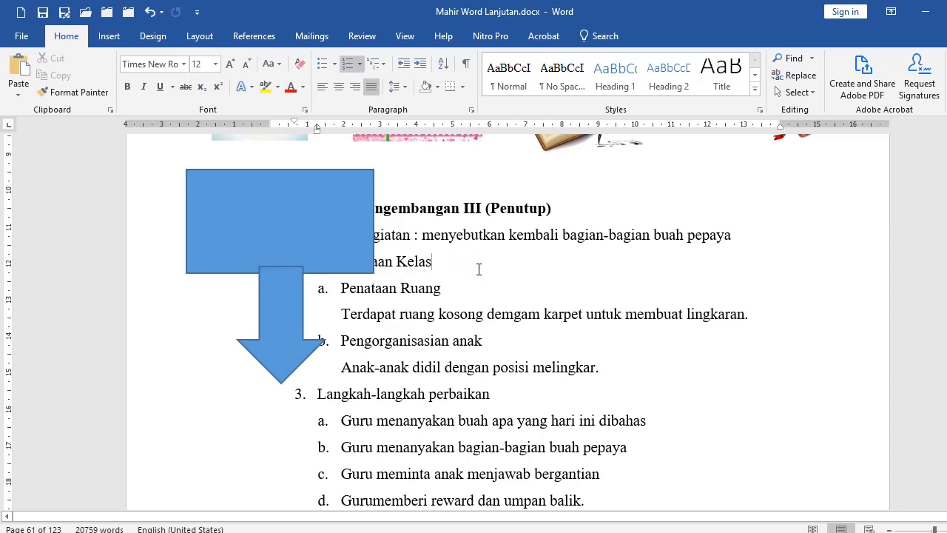
key(Return)
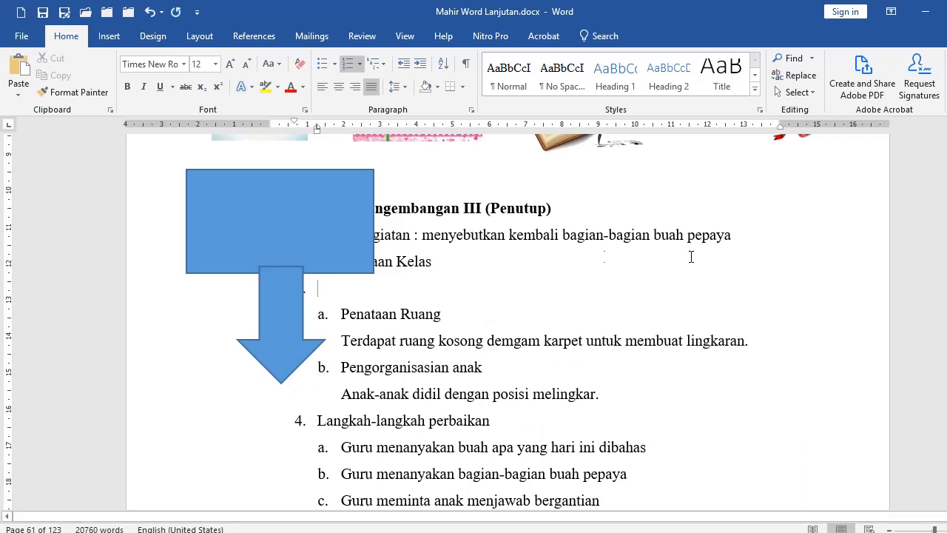
click(751, 239)
key(Return)
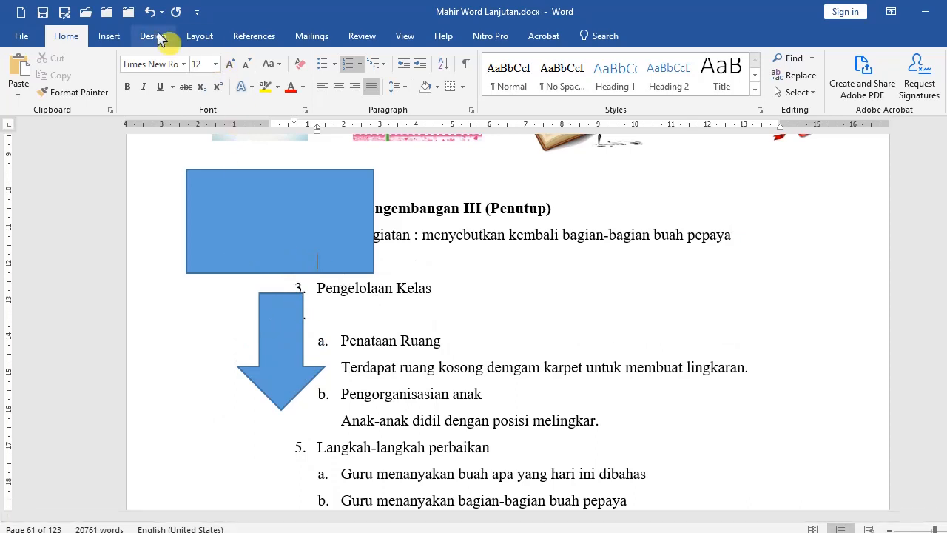
click(148, 13)
click(147, 13)
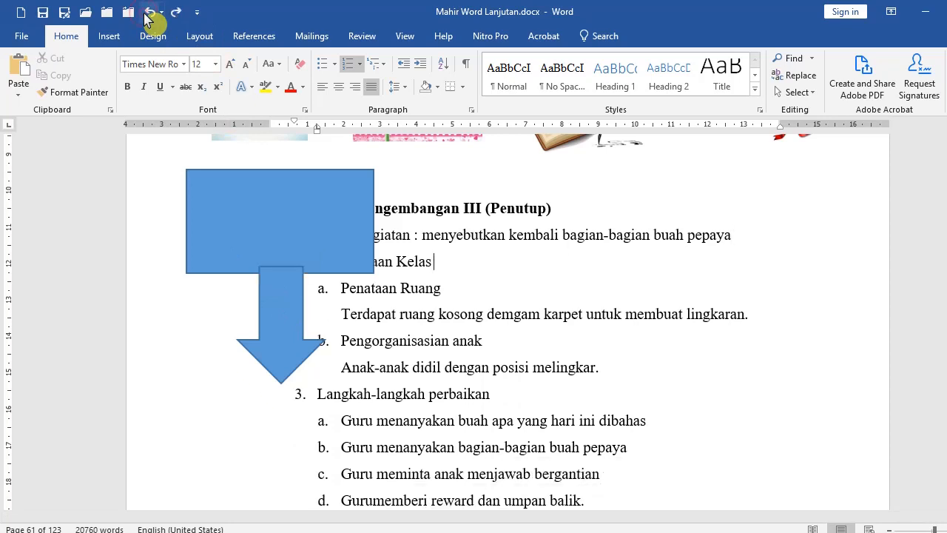
Group the blue rectangle and the down arrow into a single object
click(234, 214)
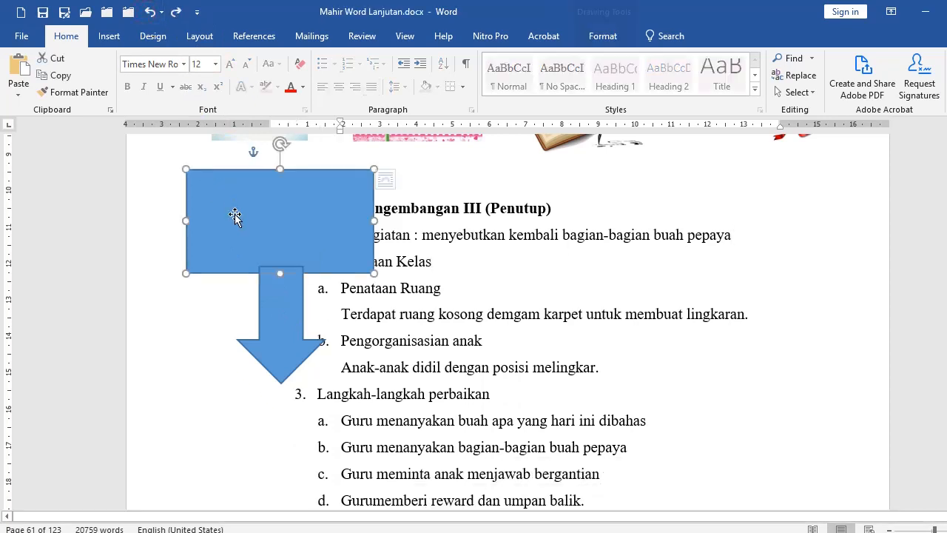
shift+click(283, 333)
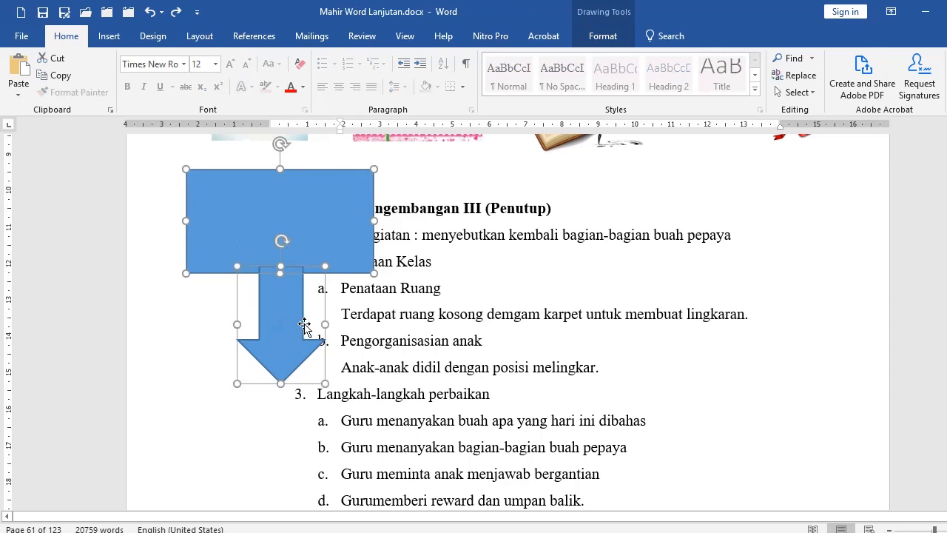
right_click(283, 212)
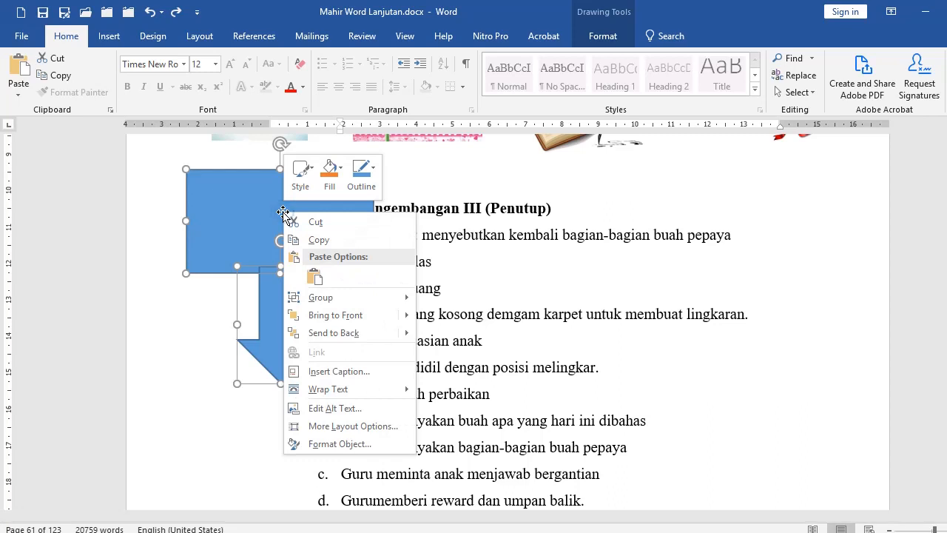
mouse_move(324, 299)
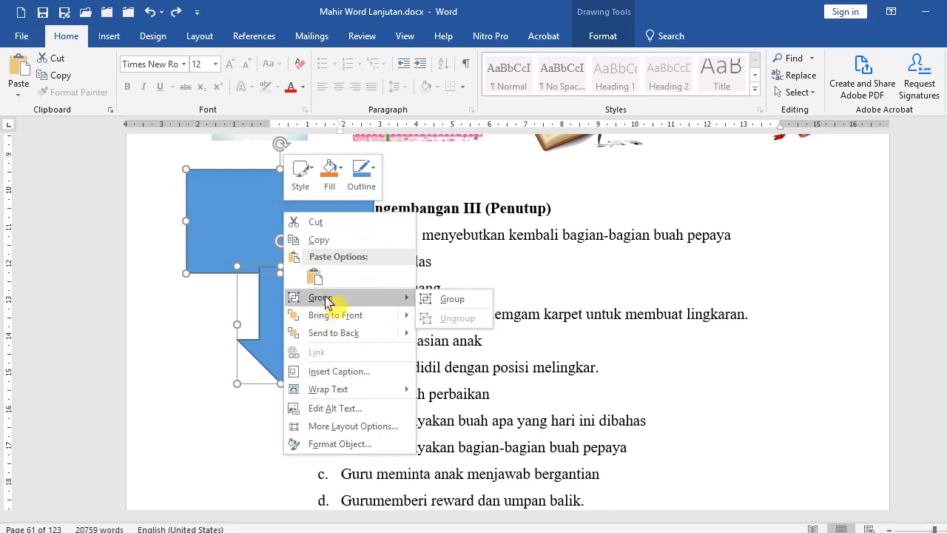
click(450, 298)
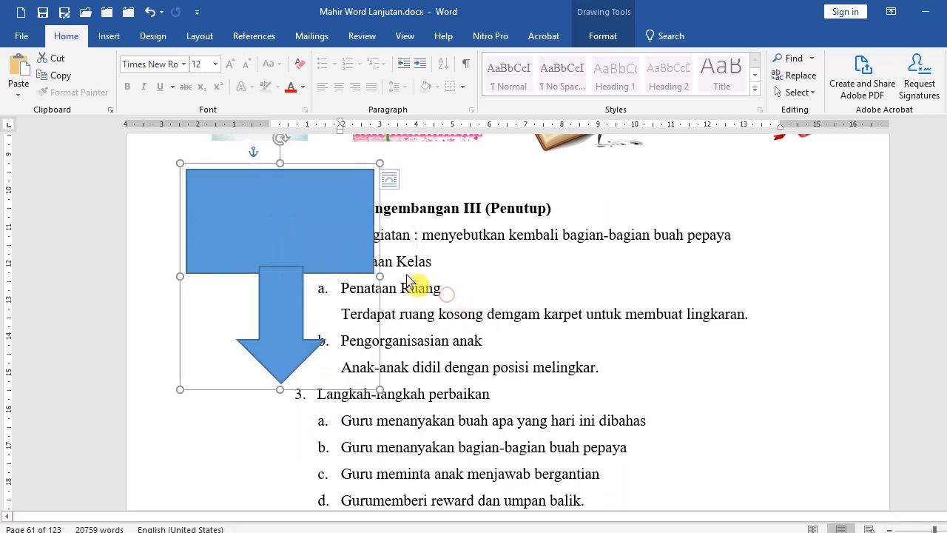
click(418, 234)
click(272, 220)
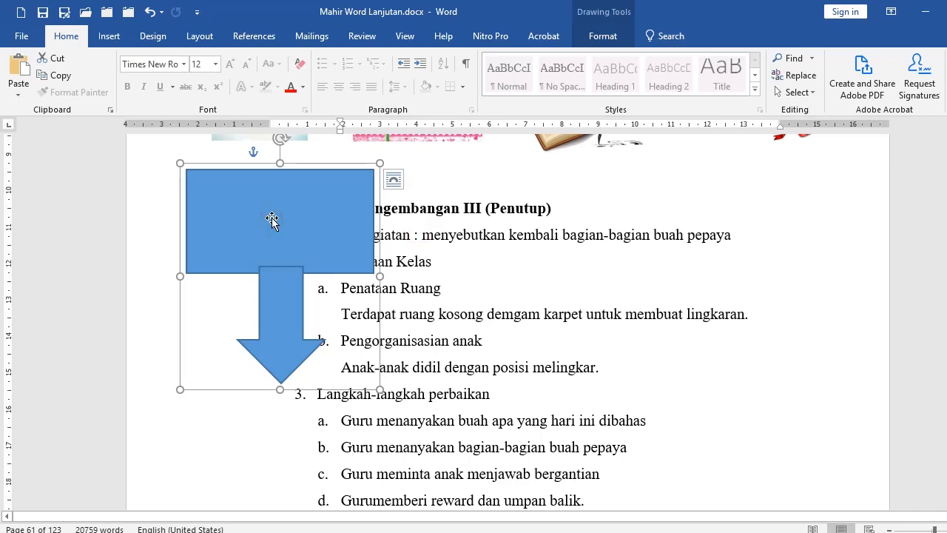
Add four blank lines after the list item ending in "menyebutkan kembali bagian-bagian buah pepaya"
click(749, 240)
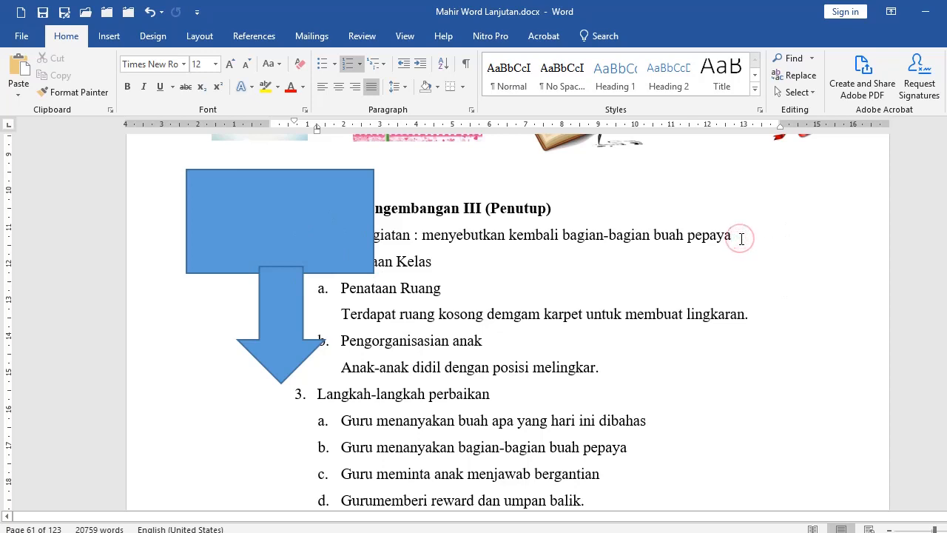
key(Return)
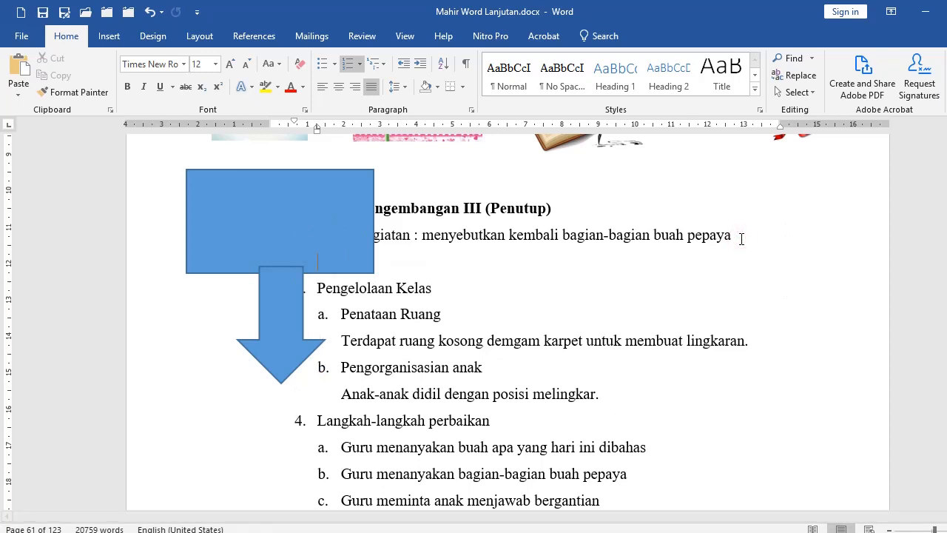
key(Return)
key(Return)
key(Return)
key(Return)
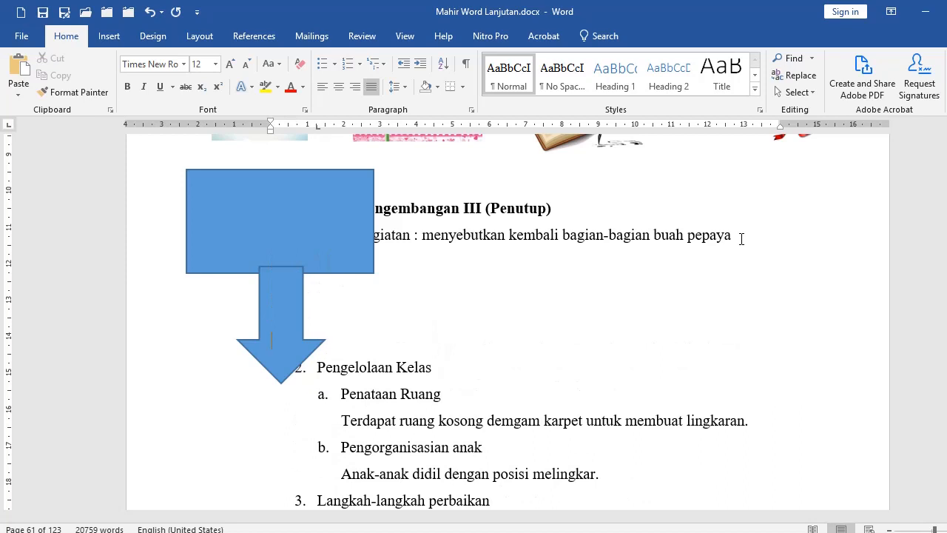
Move the grouped rectangle and arrow about 1 cm to the right over the section C text
click(275, 226)
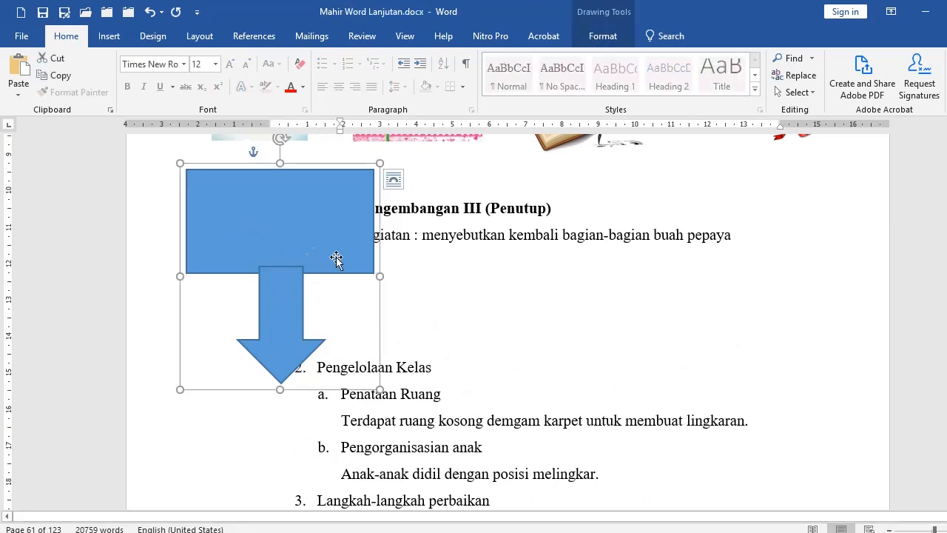
click(418, 235)
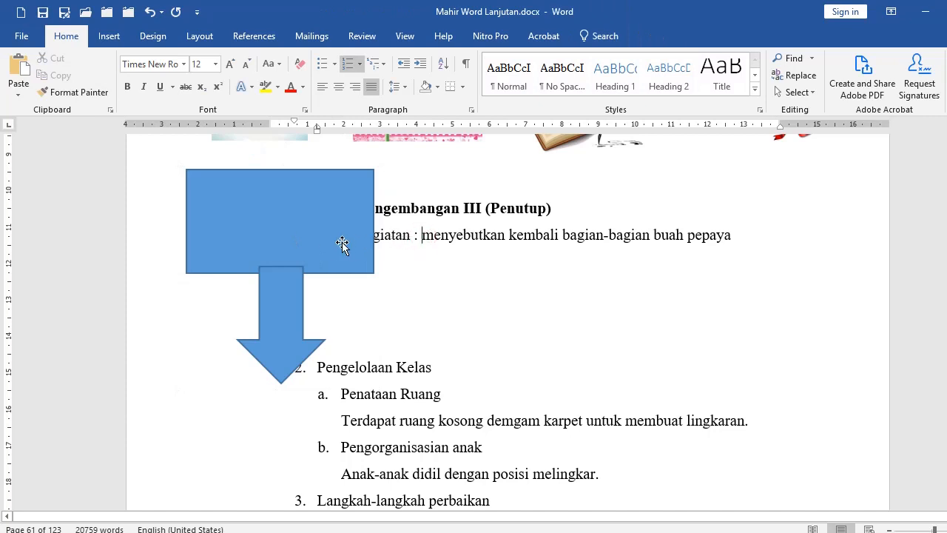
drag(293, 216, 324, 236)
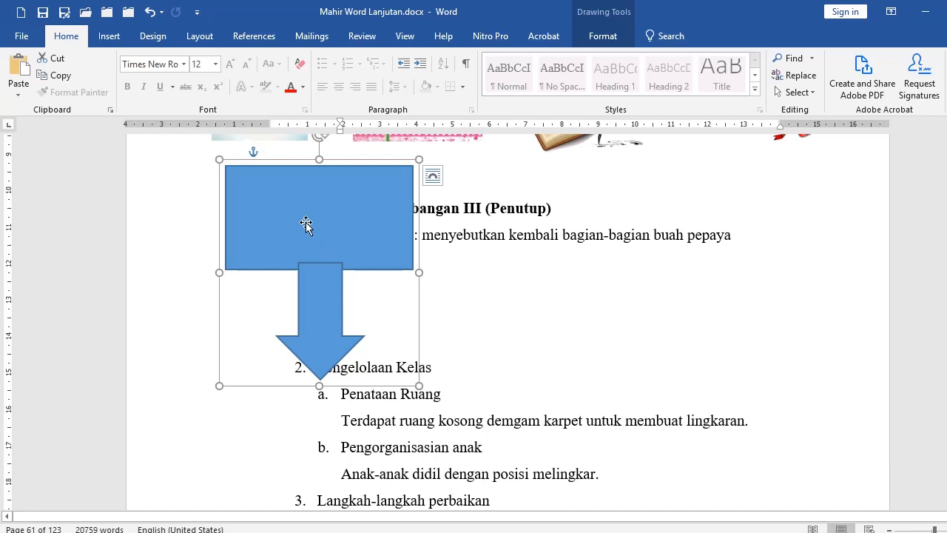
Check the Ungroup option for the grouped rectangle and arrow without applying it
right_click(307, 227)
click(247, 217)
right_click(279, 216)
mouse_move(320, 307)
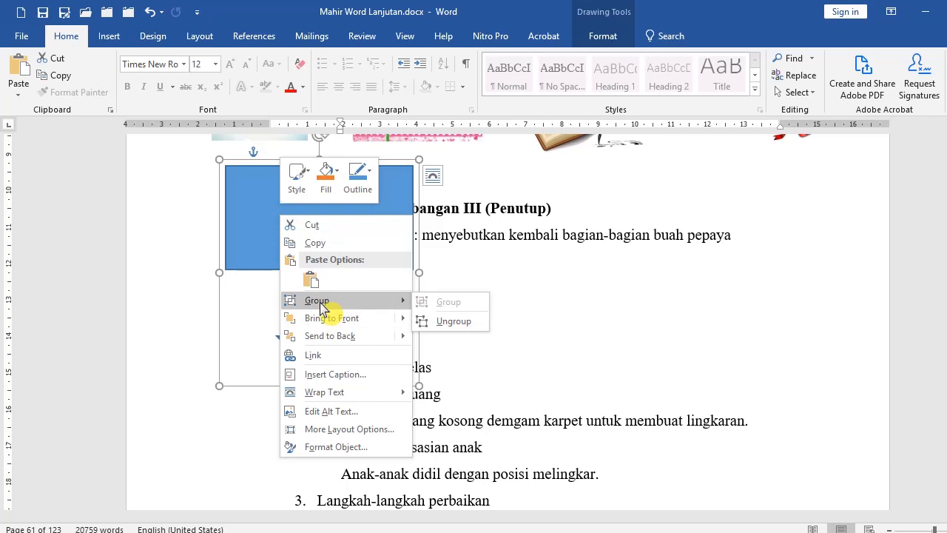
click(453, 321)
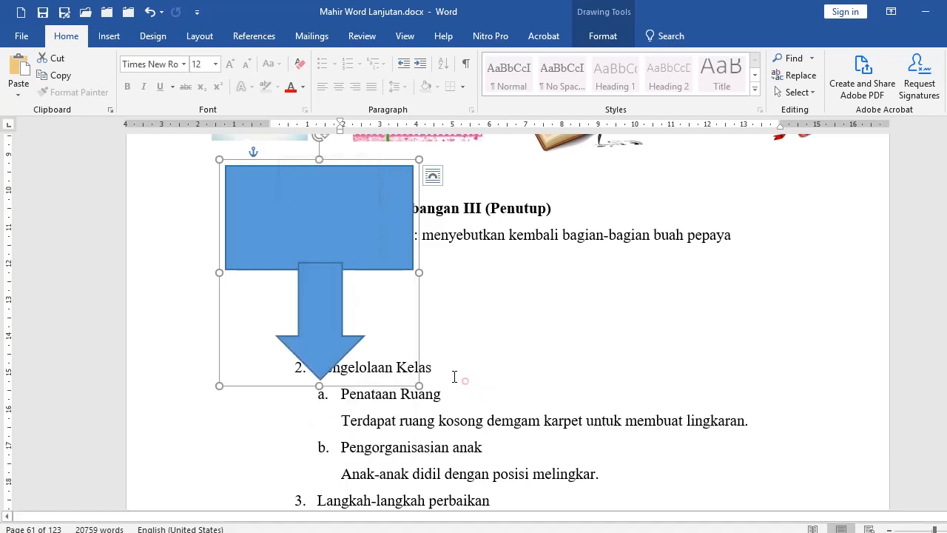
click(465, 295)
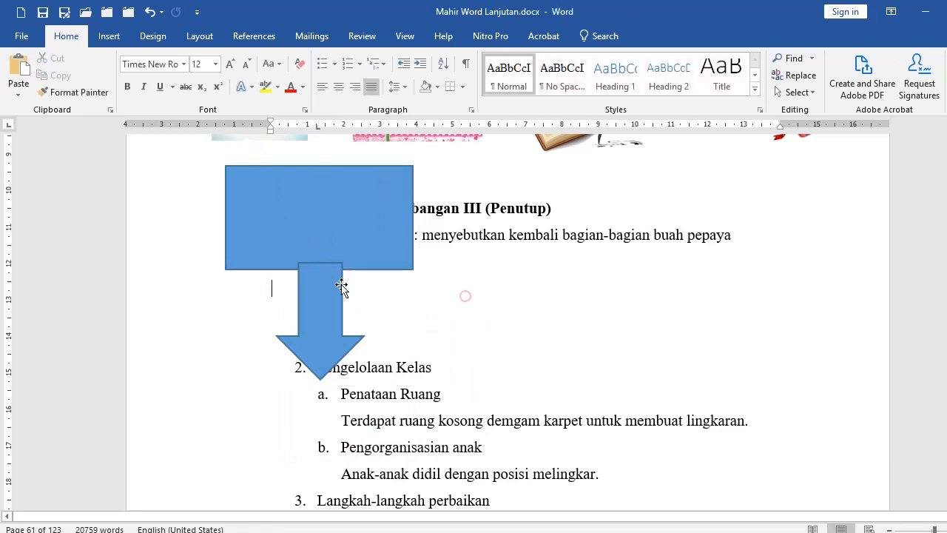
click(318, 293)
click(500, 220)
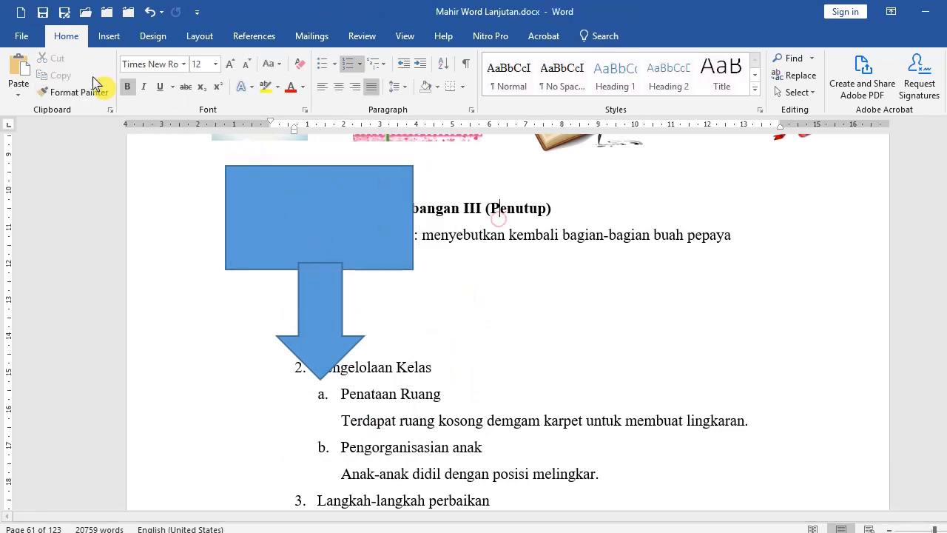
Draw a dodecagon about 1.52 cm high and 1.91 cm wide over the section C text, just right of the rectangle
click(109, 36)
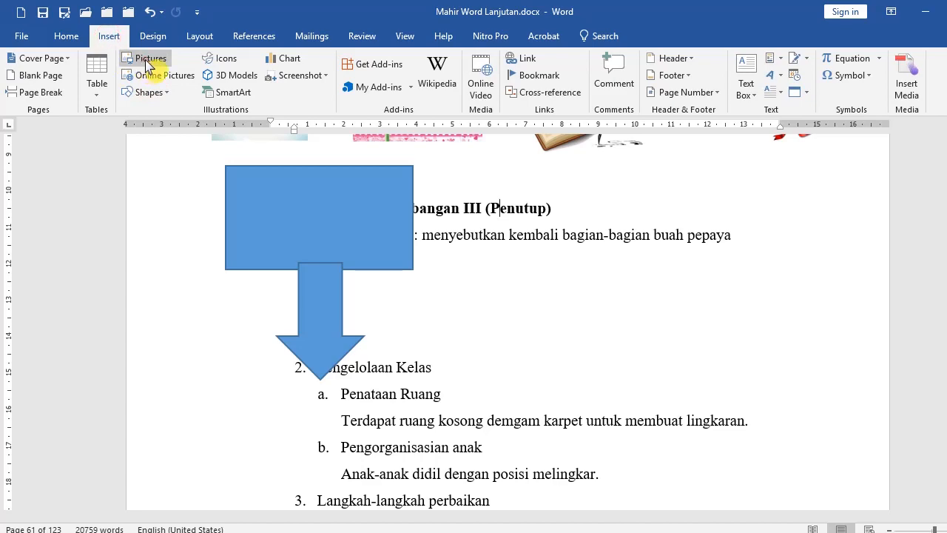
click(141, 63)
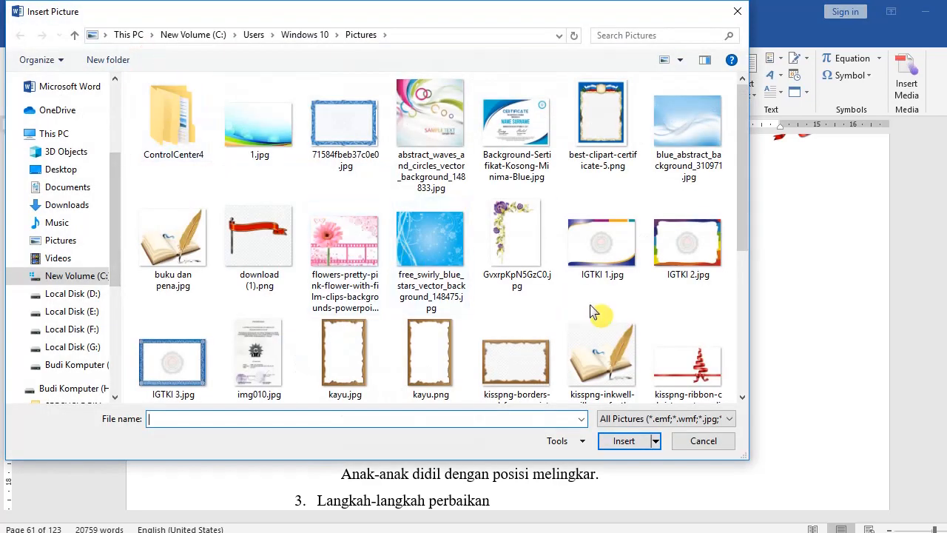
click(704, 441)
click(145, 92)
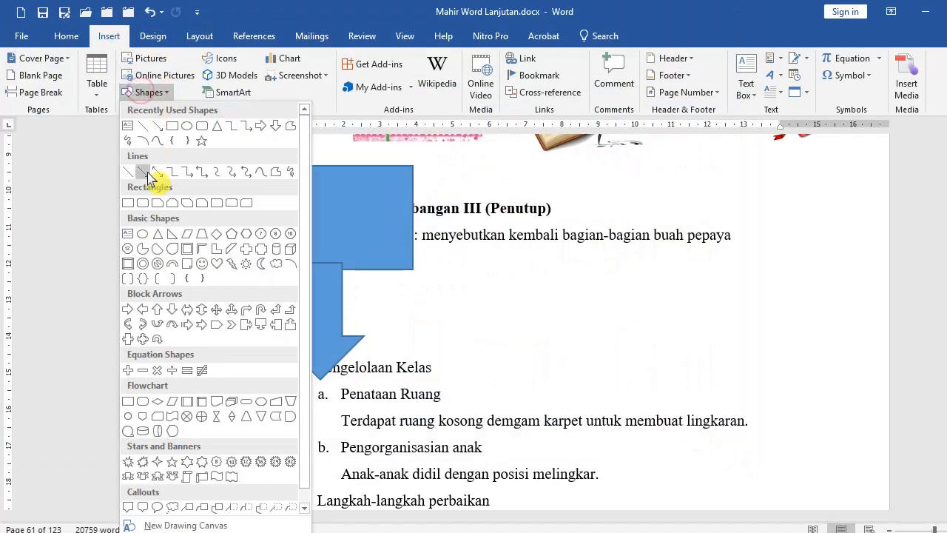
click(127, 248)
drag(433, 200, 505, 258)
Draw a triangle below the dodecagon and a freehand scribble about 1.85 cm high and 2.42 cm wide to the dodecagon's right
click(27, 75)
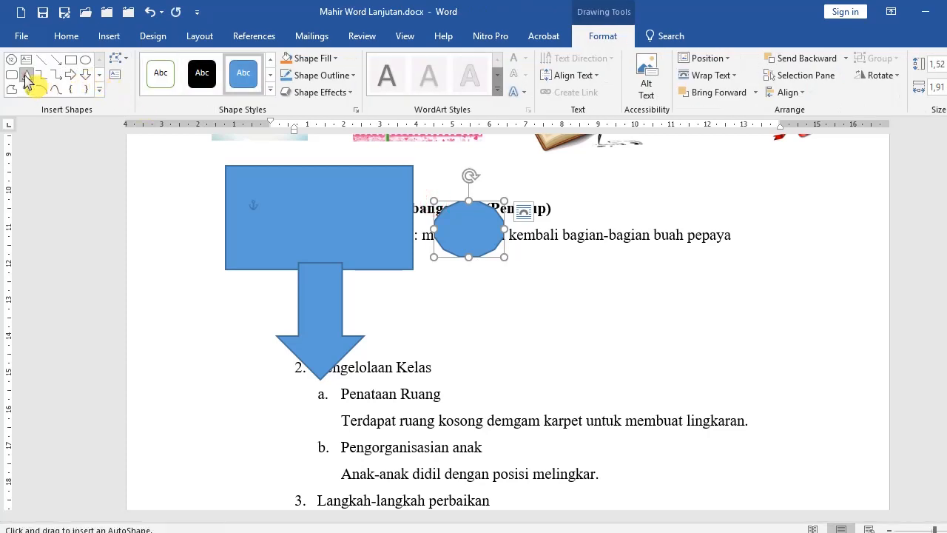
drag(438, 286, 501, 344)
mouse_move(549, 199)
mouse_down()
mouse_move(608, 264)
mouse_move(533, 222)
mouse_move(543, 281)
mouse_move(545, 264)
mouse_up()
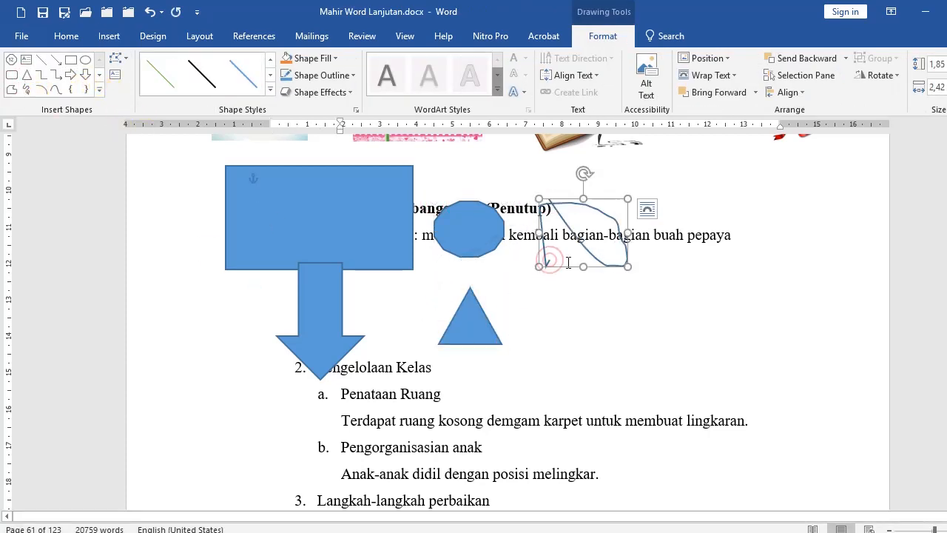
scroll(522, 269, up, 1)
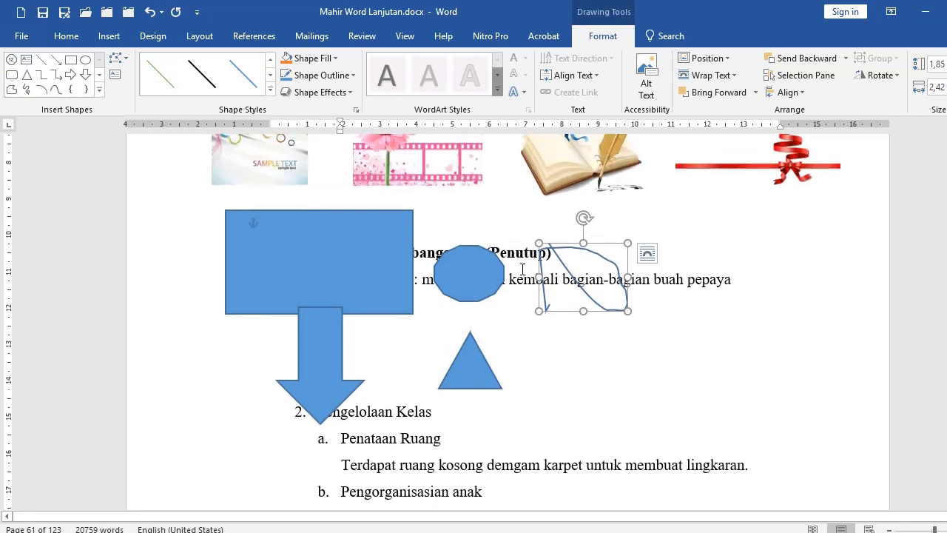
Save the document and place the text cursor in the "Terdapat ruang kosong" line
key(ctrl+s)
key(Escape)
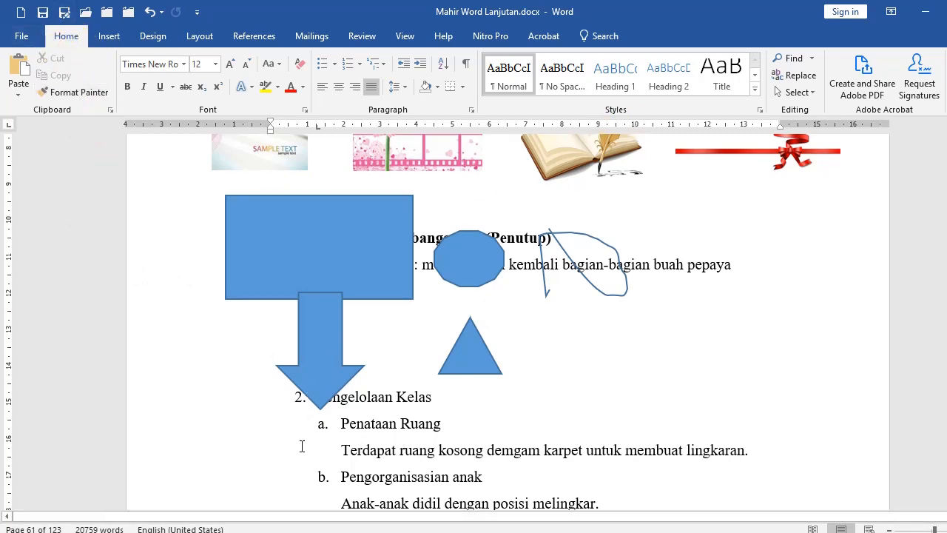
click(397, 449)
click(442, 451)
click(74, 92)
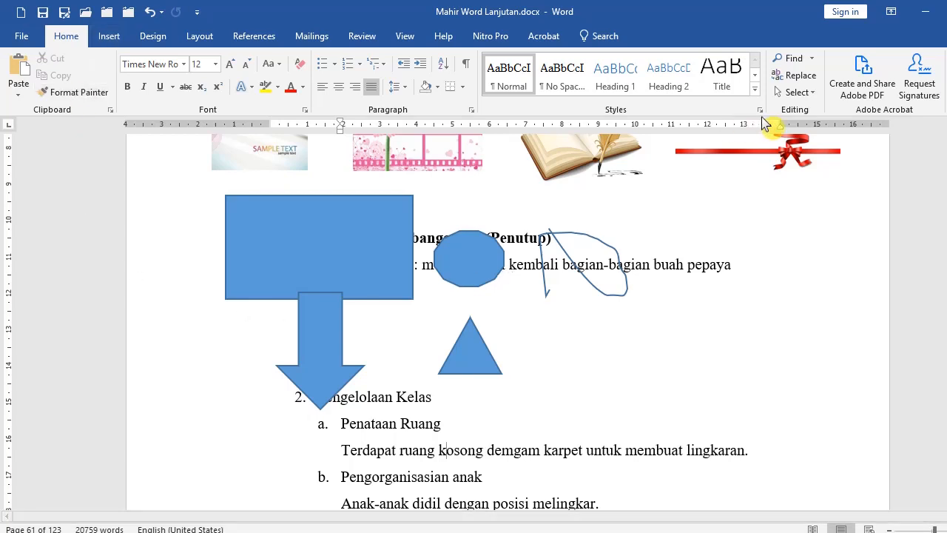
Use Select Objects to select the rectangle-and-arrow group, dodecagon, triangle and scribble together, and group them
click(806, 95)
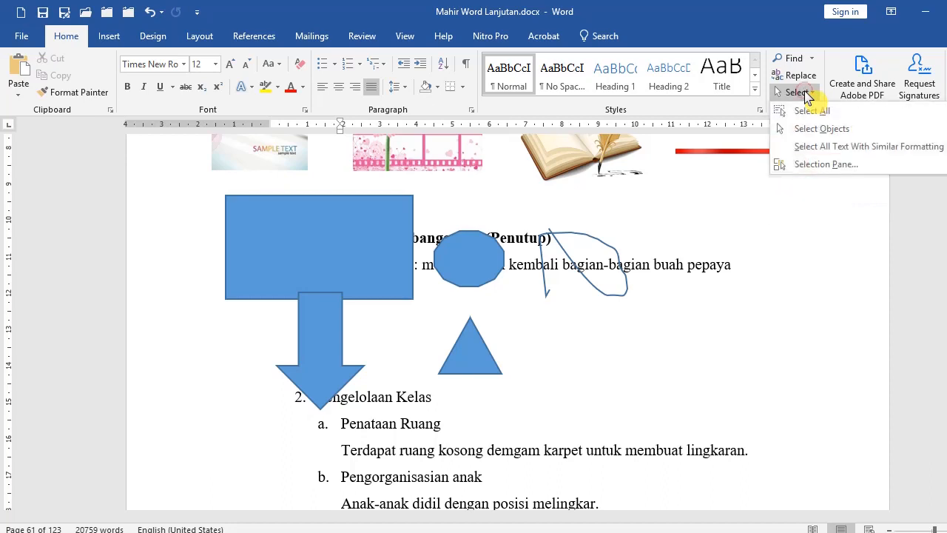
click(841, 129)
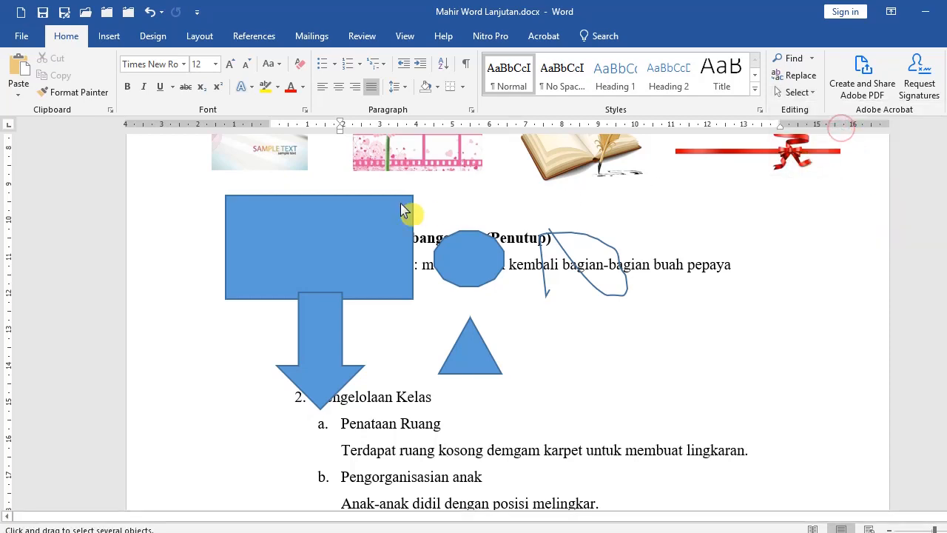
mouse_move(156, 157)
mouse_down()
mouse_move(303, 360)
mouse_move(636, 448)
mouse_move(755, 460)
mouse_move(772, 489)
mouse_up()
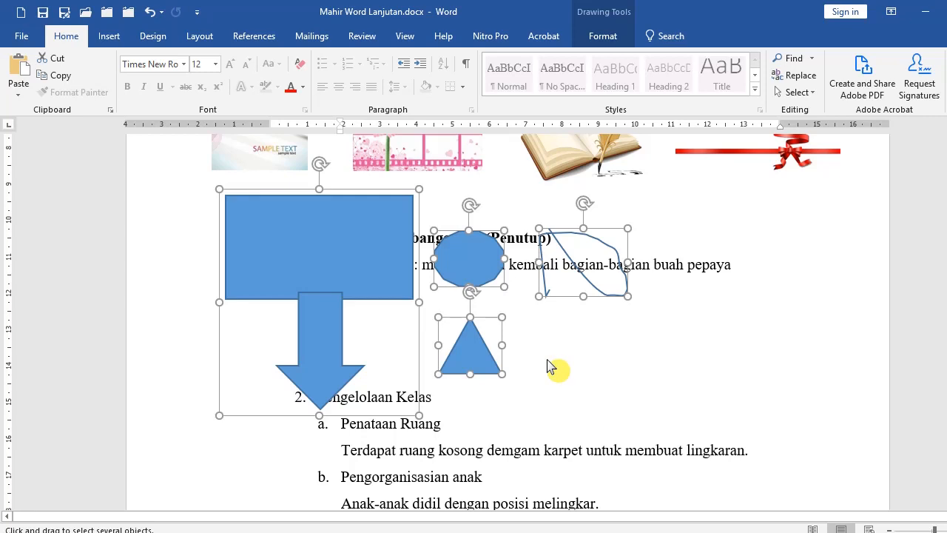
right_click(317, 238)
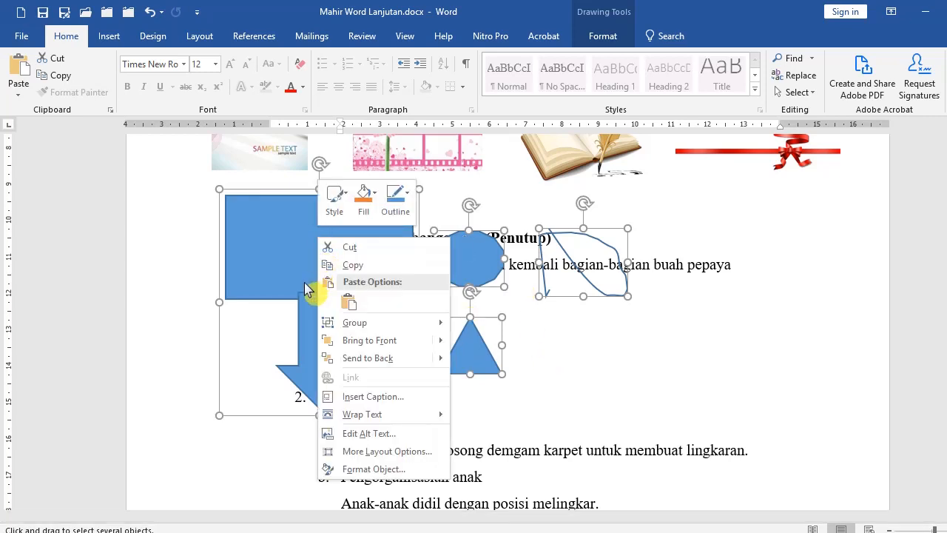
mouse_move(363, 332)
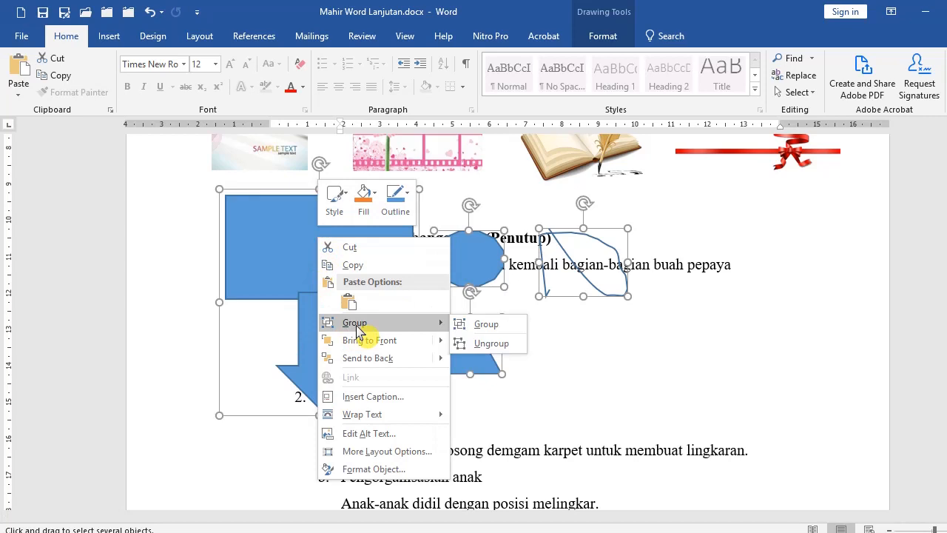
click(486, 324)
Move the combined group of all shapes about 3 cm to the right and slightly down
click(719, 320)
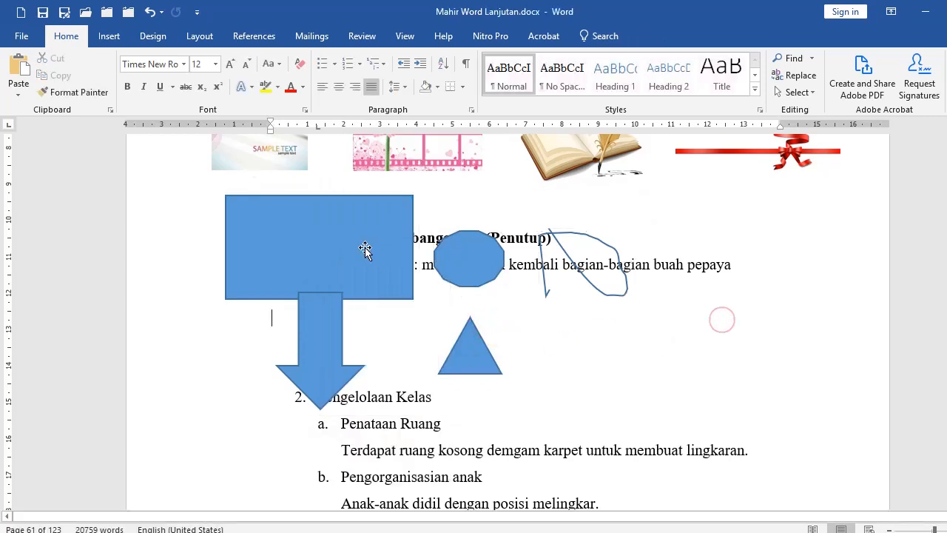
mouse_move(364, 246)
mouse_down()
mouse_move(503, 264)
mouse_move(513, 252)
mouse_move(447, 244)
mouse_up()
click(421, 453)
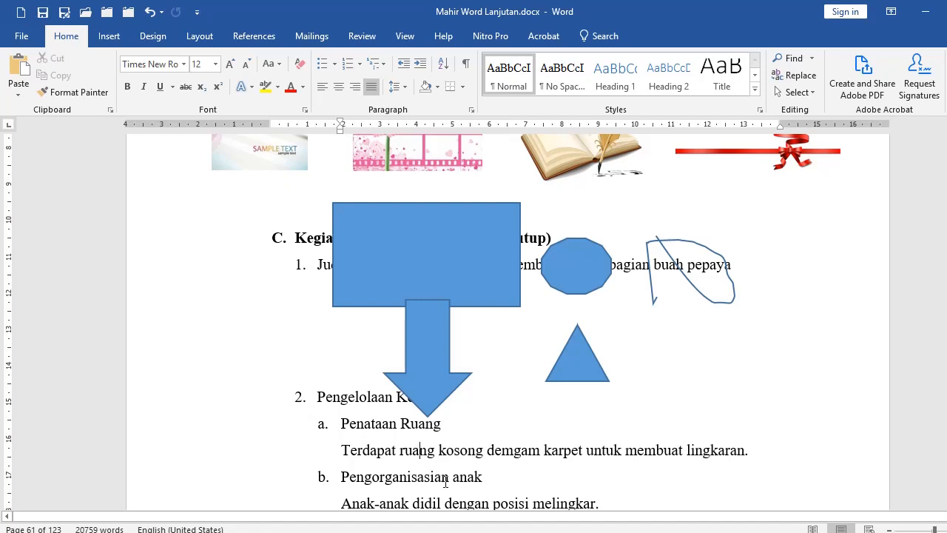
Ungroup the combined group of rectangle, arrow, dodecagon, triangle and scribble
click(424, 283)
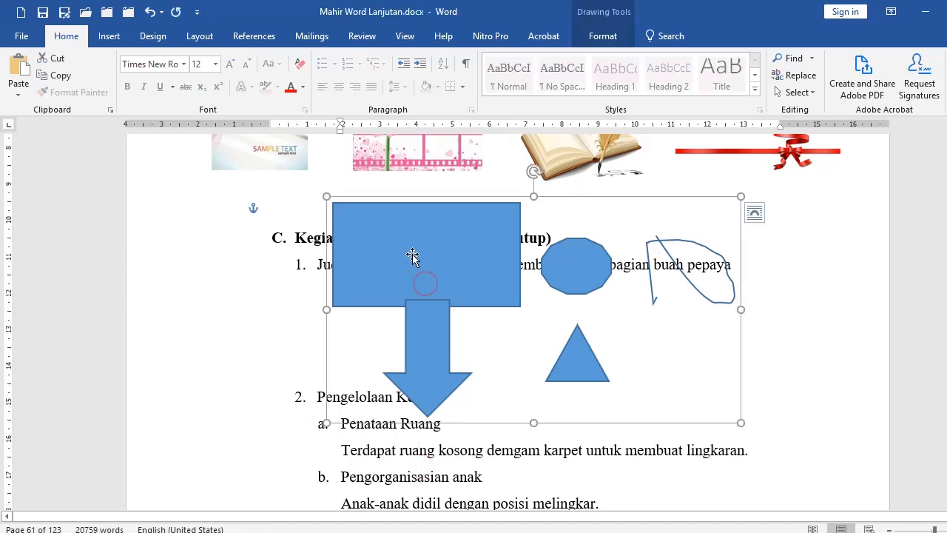
right_click(412, 255)
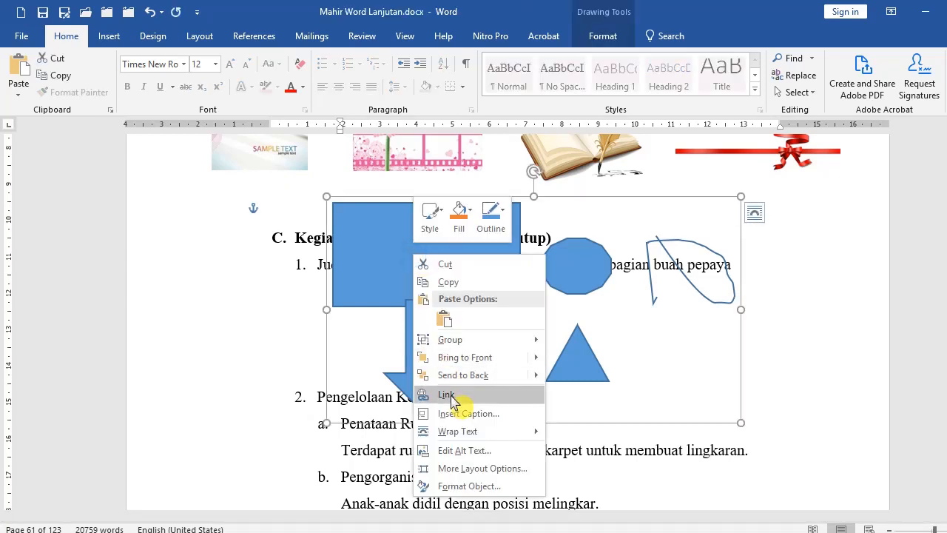
mouse_move(452, 341)
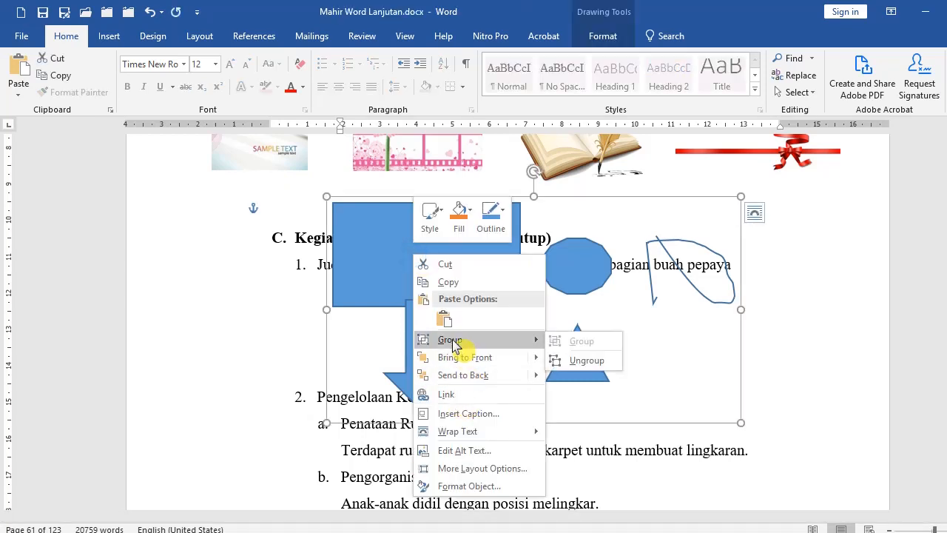
click(586, 364)
click(547, 454)
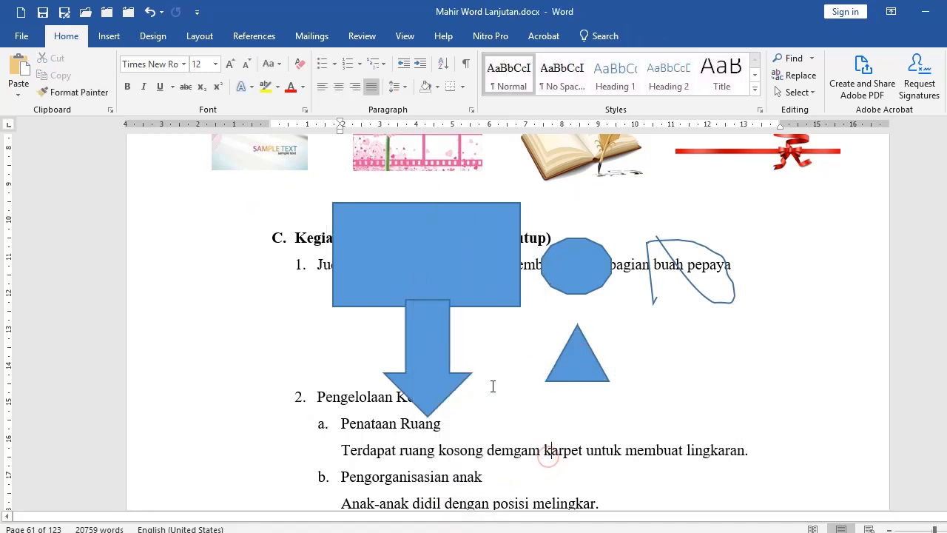
Move the rectangle-and-arrow group about 4 cm to the left and ungroup it
click(406, 275)
drag(407, 276, 270, 277)
right_click(271, 277)
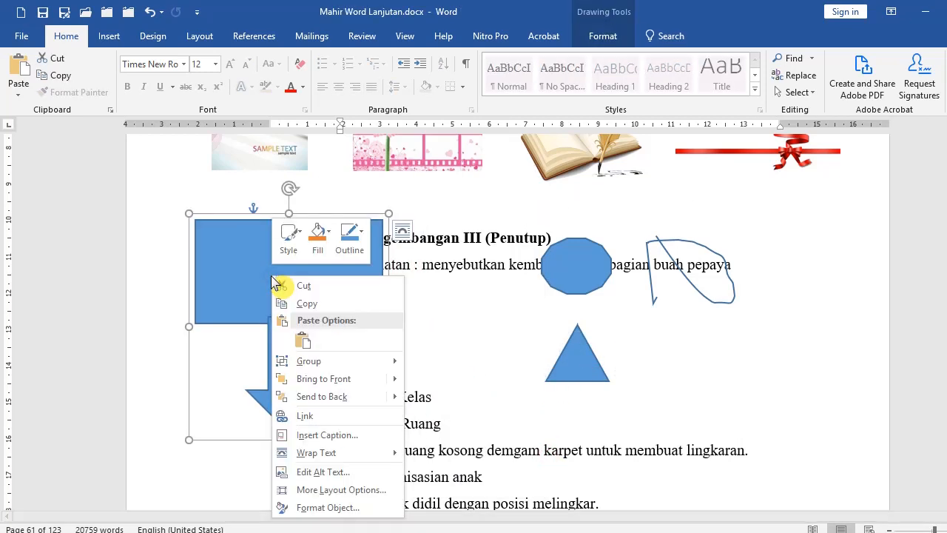
mouse_move(326, 363)
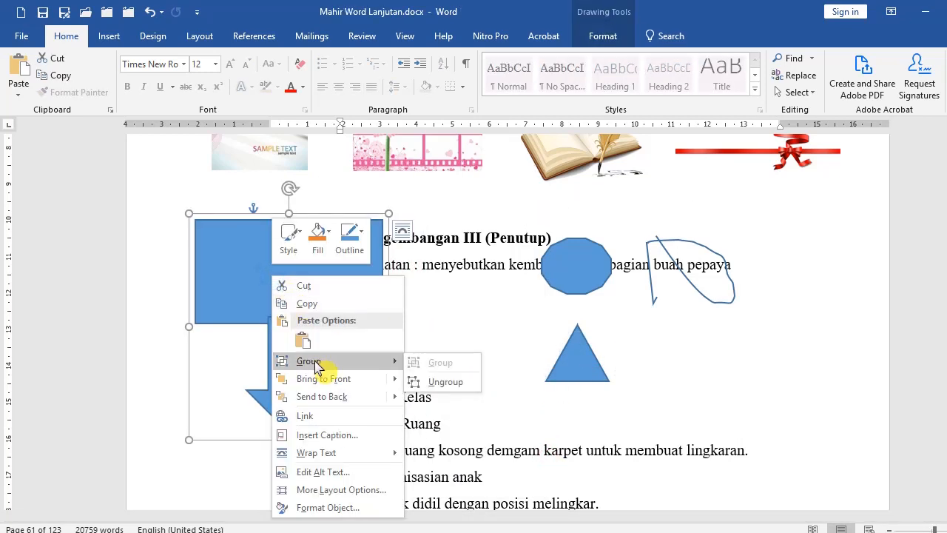
click(430, 382)
click(438, 458)
Move the arrow away from the rectangle into the space before the dodecagon and triangle
drag(302, 357, 456, 338)
click(437, 416)
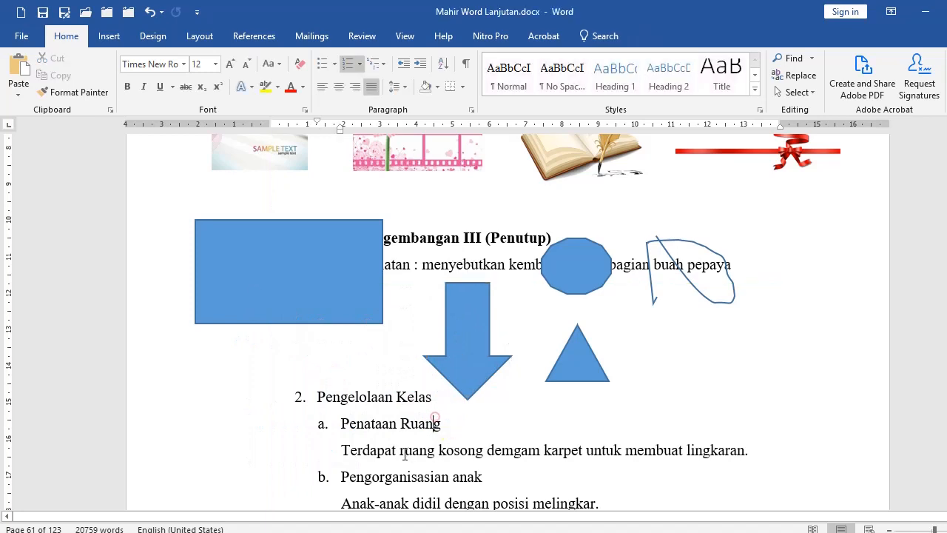
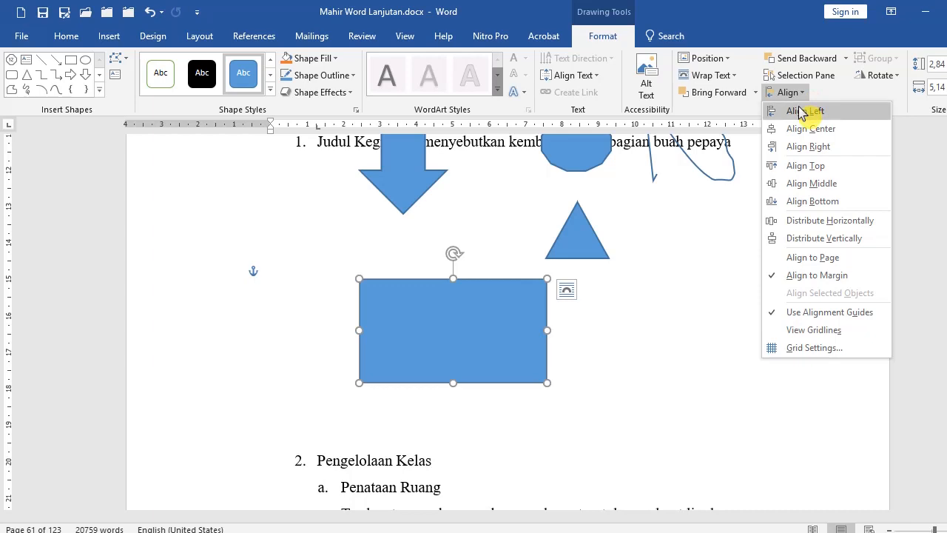
Align the rectangle to the left margin and then to the right margin
click(803, 110)
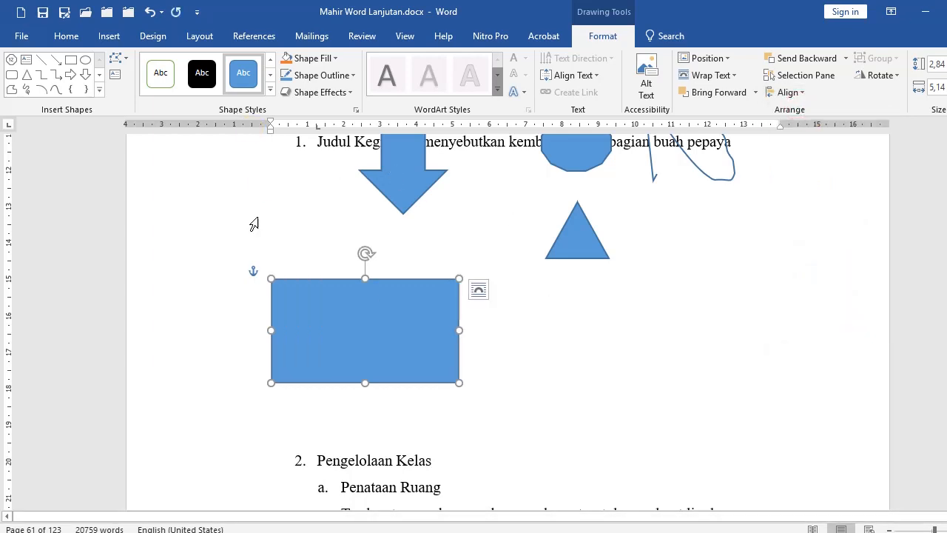
click(790, 95)
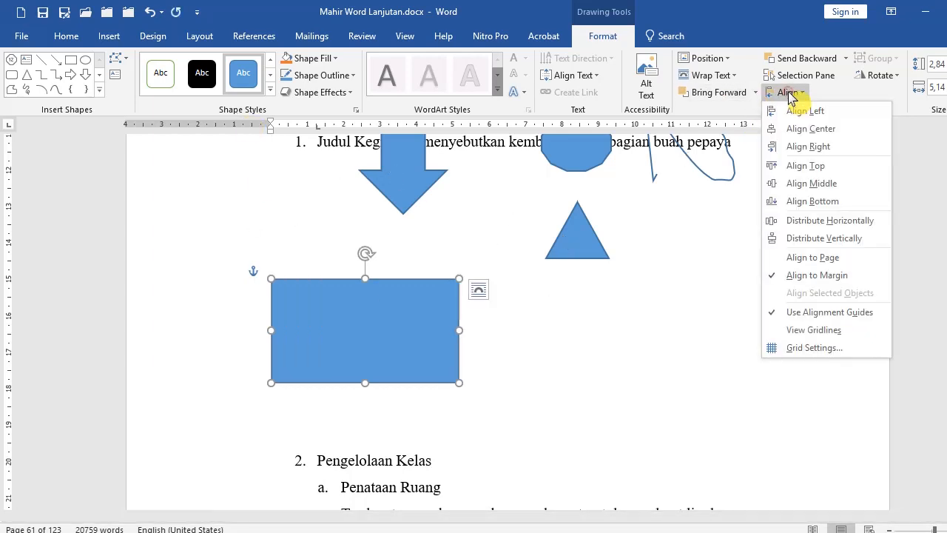
click(804, 148)
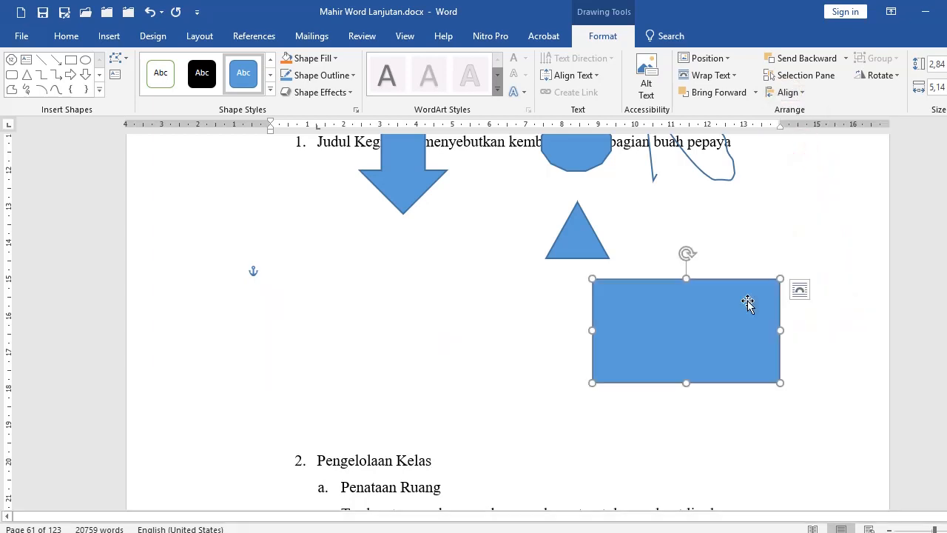
click(628, 196)
Move the rectangle back to the left and enlarge it to about 6.5 cm wide by 4.5 cm high
drag(668, 308, 302, 219)
drag(413, 294, 461, 355)
Duplicate the enlarged rectangle to its right and place the original beside the copy at roughly the same height
drag(378, 273, 660, 337)
click(638, 306)
click(622, 410)
drag(404, 312, 390, 368)
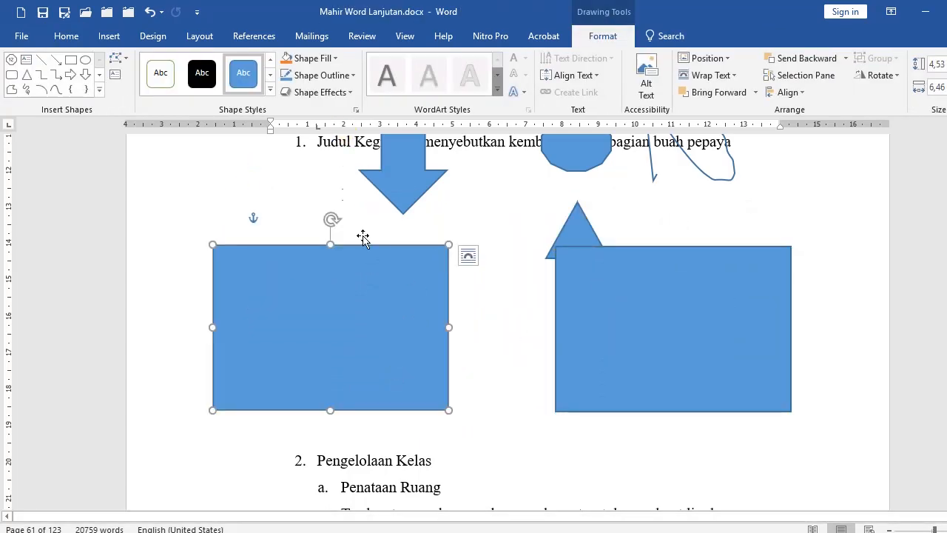
Fill the left rectangle with orange and shift it right until it nearly touches the blue rectangle
click(288, 59)
click(385, 444)
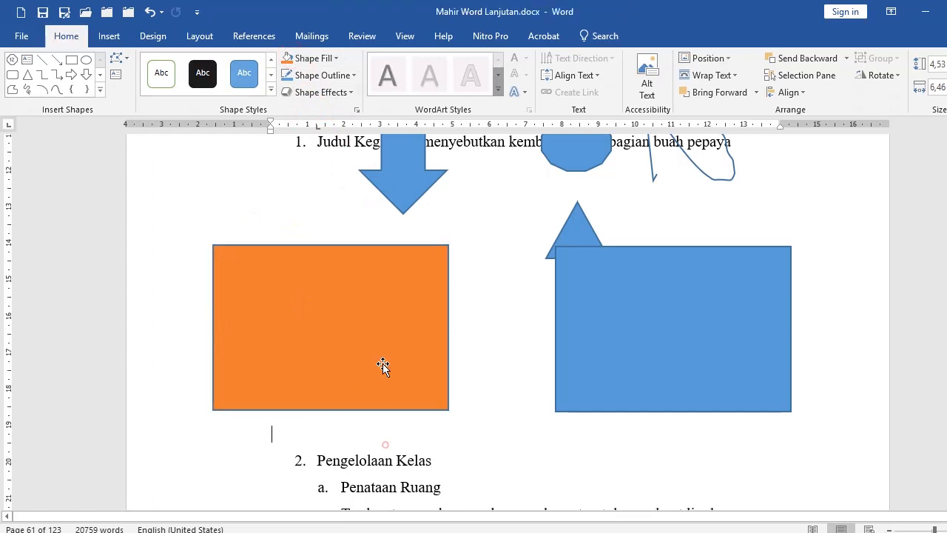
click(382, 359)
drag(400, 356, 444, 358)
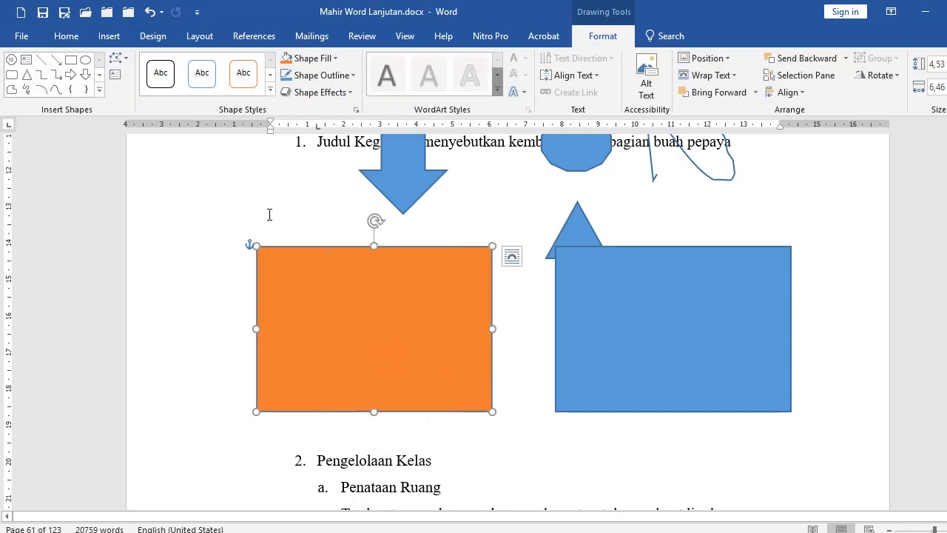
drag(332, 328, 382, 326)
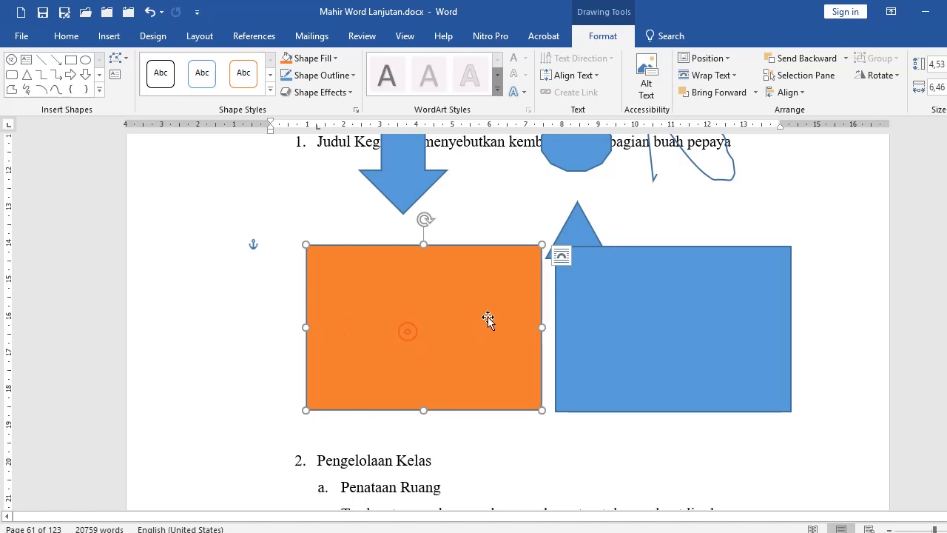
Align the orange rectangle to the left margin and the blue rectangle to the right margin
click(786, 92)
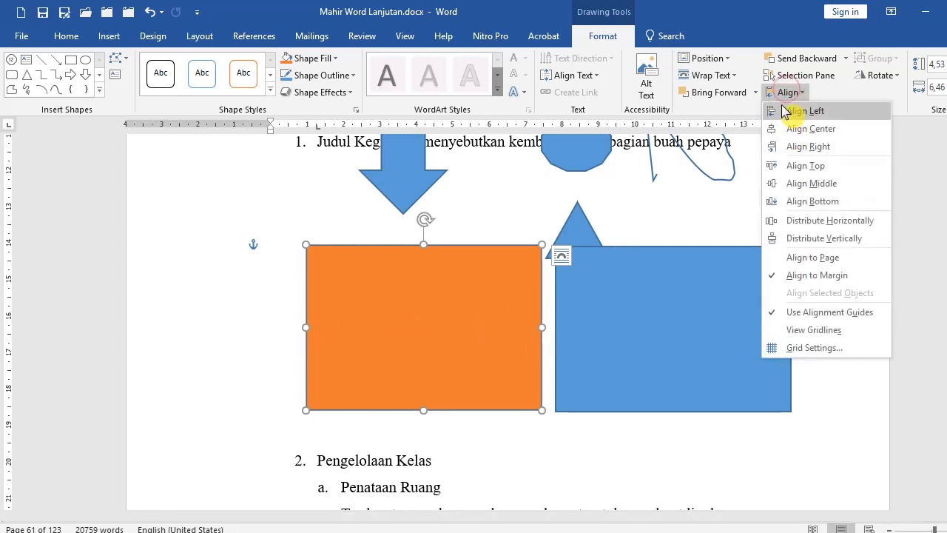
click(784, 112)
click(734, 285)
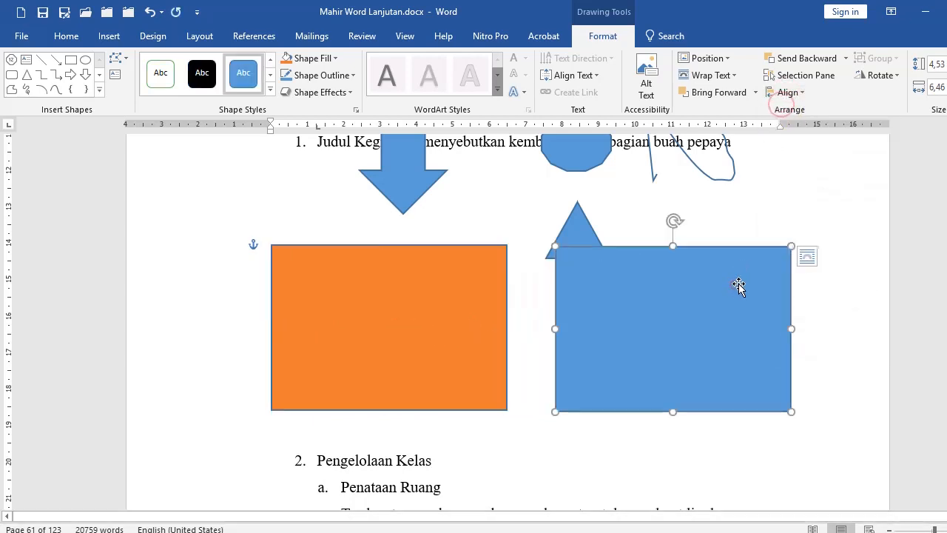
click(784, 91)
click(784, 141)
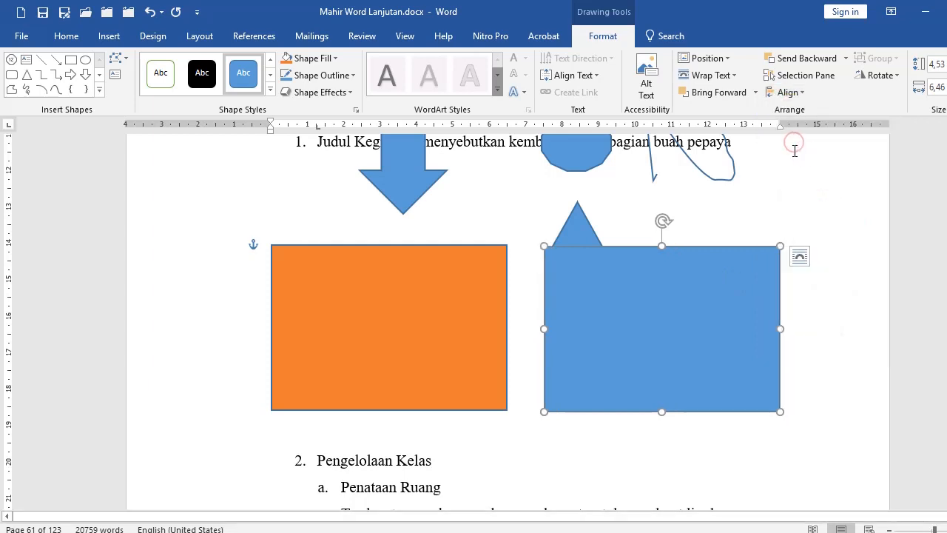
click(594, 474)
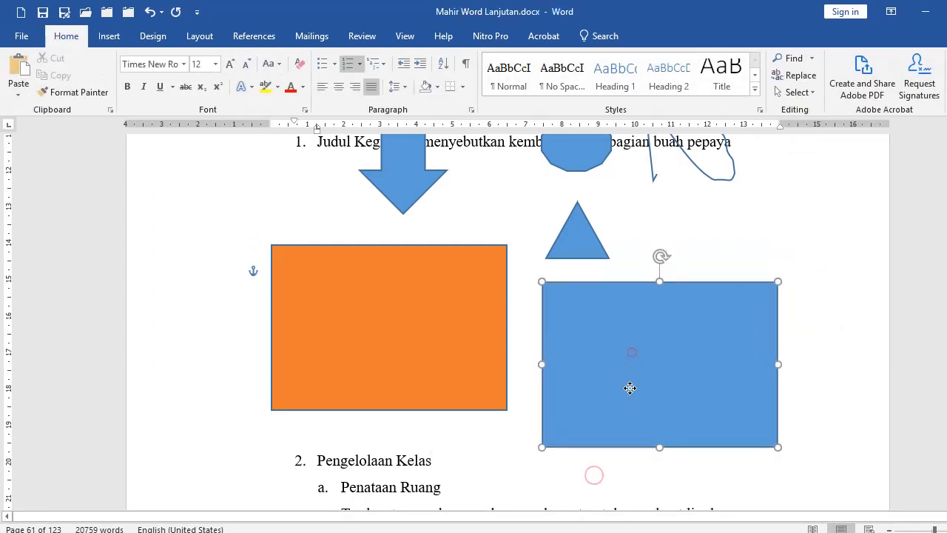
Move the blue rectangle about 1 cm down, then select both large rectangles and align their tops
click(630, 349)
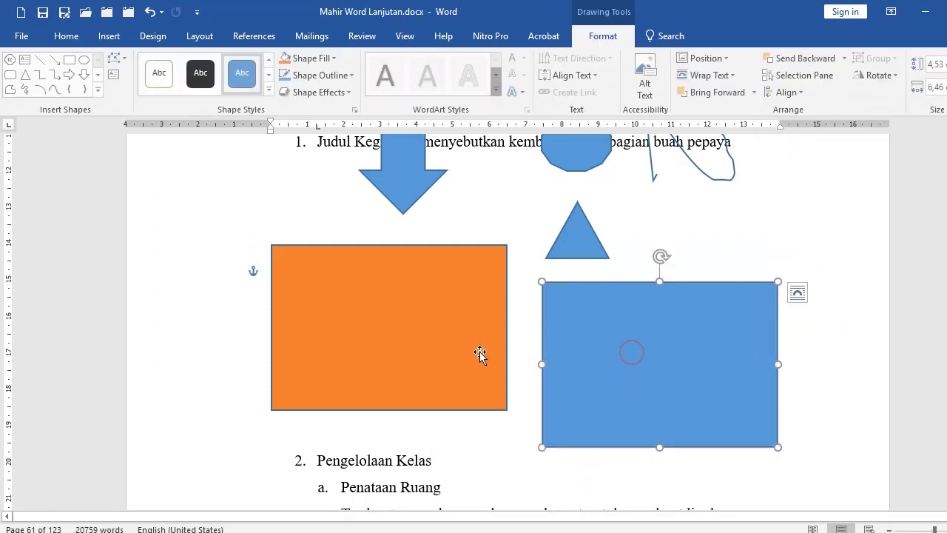
shift+click(442, 330)
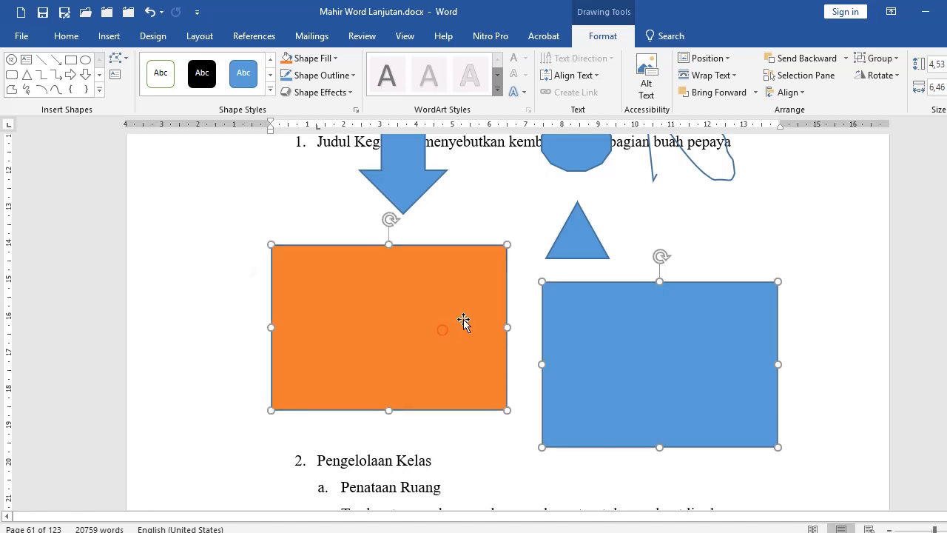
click(789, 93)
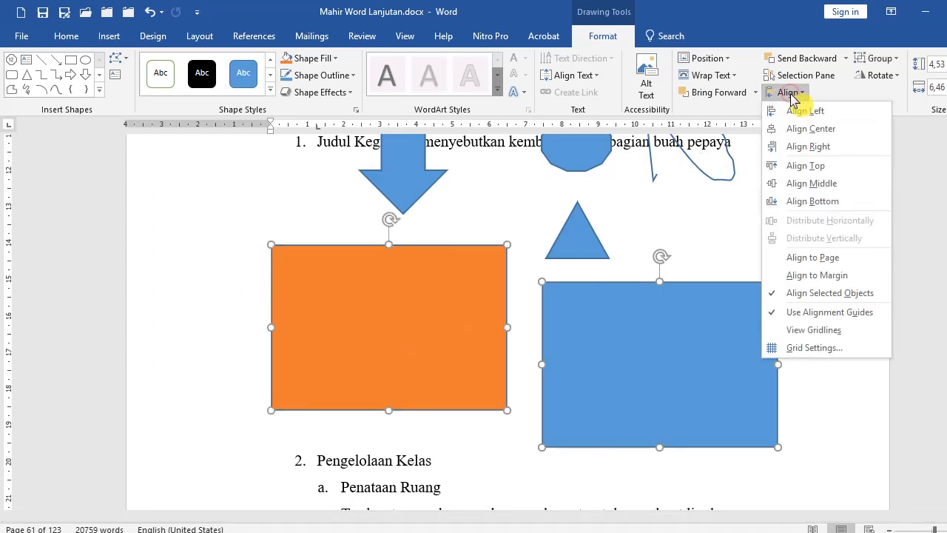
click(790, 167)
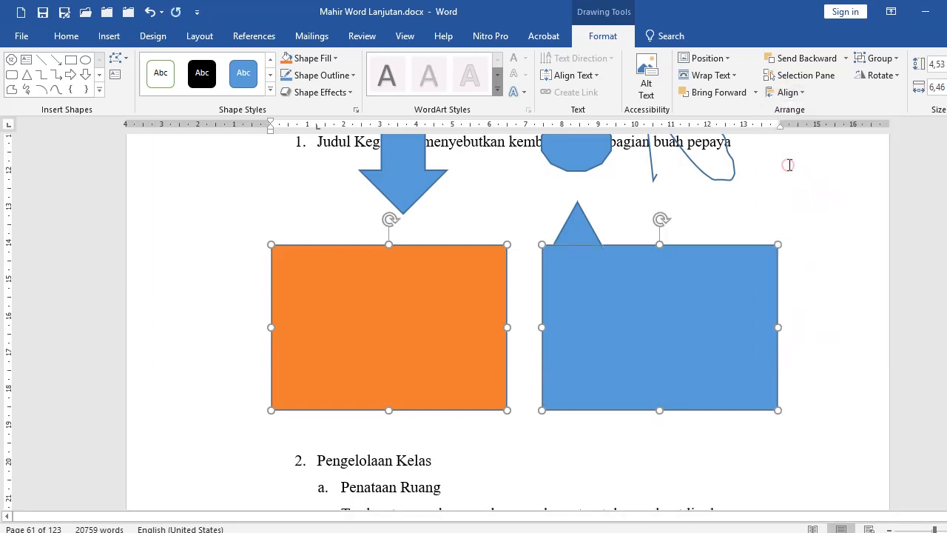
click(555, 440)
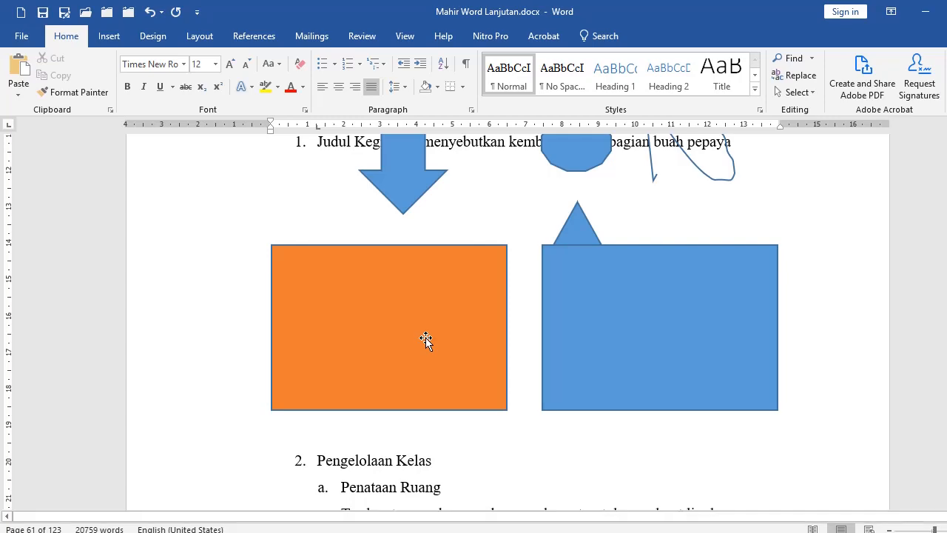
Look back through the document from the shapes to the Gambar table under the SKENARIO PERBAIKAN heading
click(430, 456)
scroll(433, 454, down, 4)
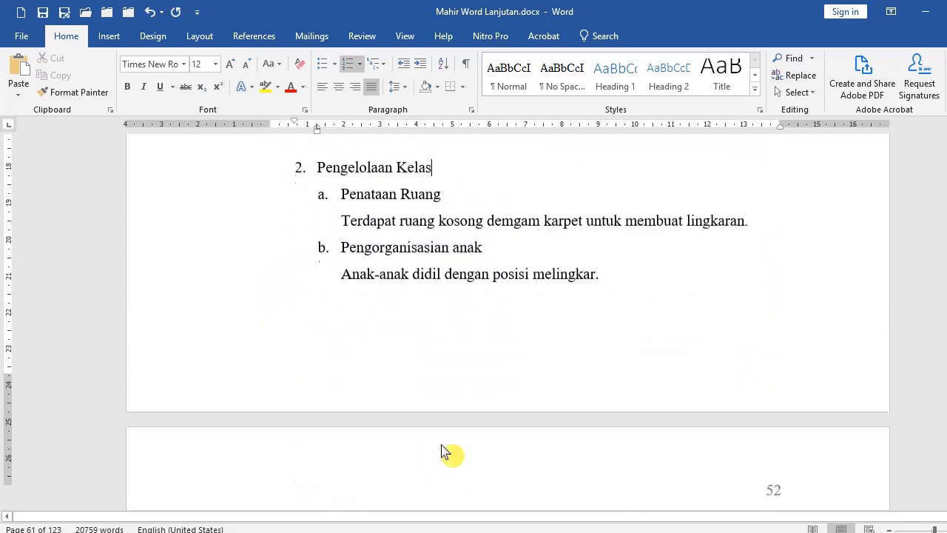
scroll(448, 444, up, 3)
scroll(449, 437, up, 3)
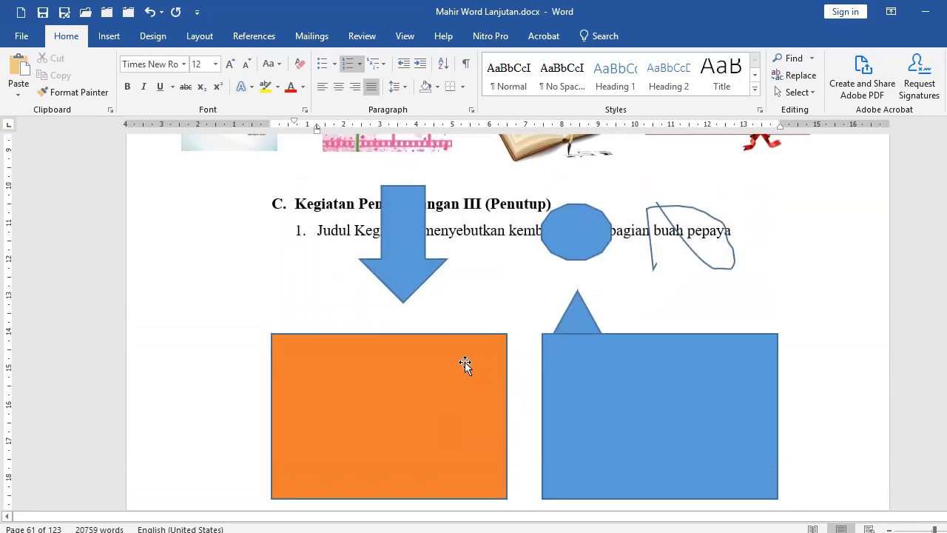
scroll(456, 321, up, 5)
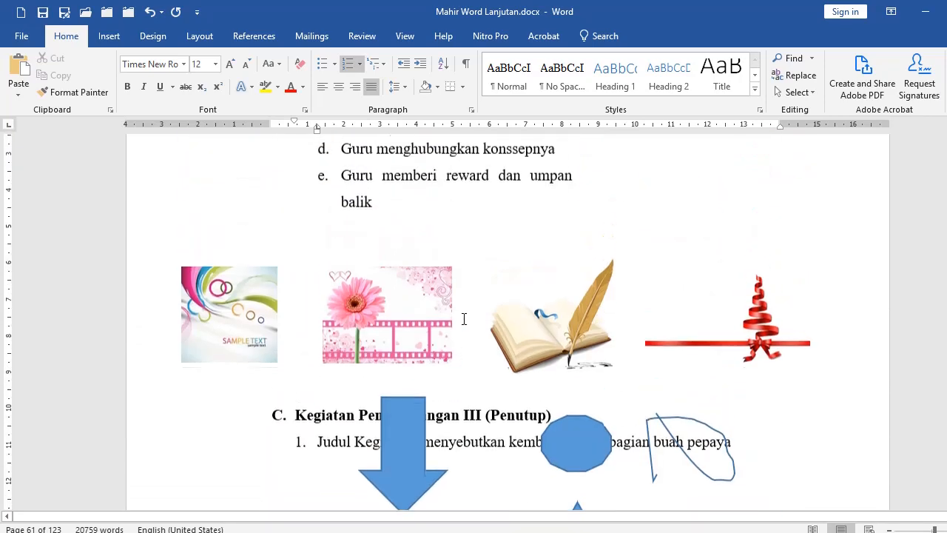
click(400, 323)
scroll(429, 222, up, 6)
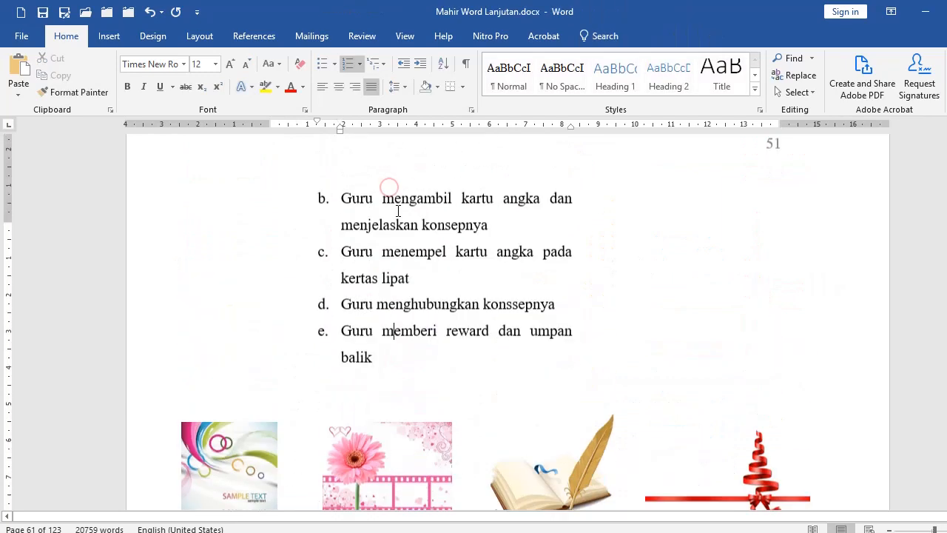
scroll(431, 347, up, 10)
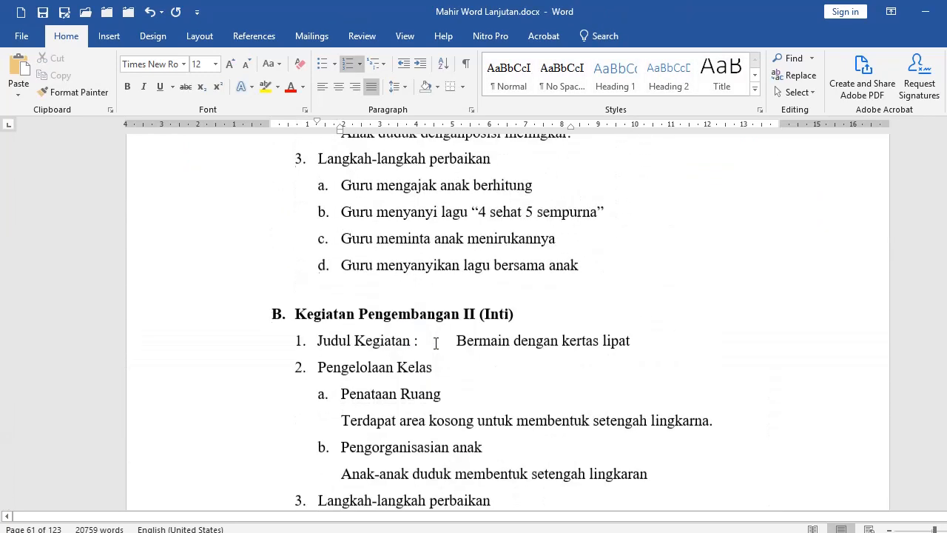
scroll(435, 344, up, 5)
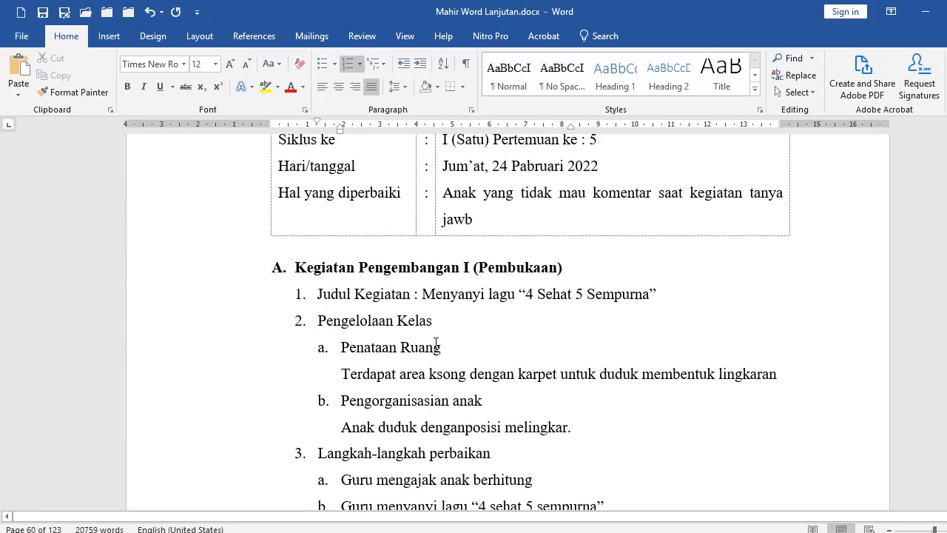
scroll(436, 343, up, 2)
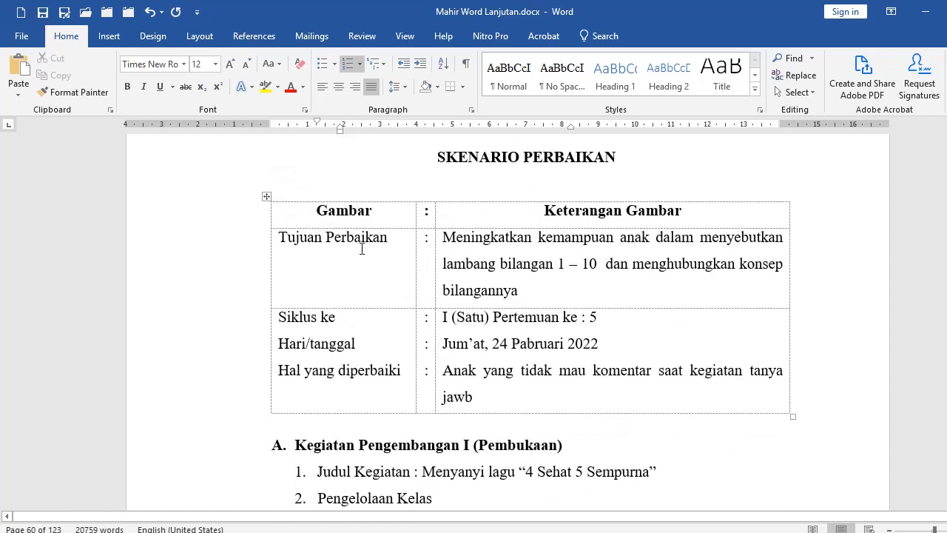
click(354, 247)
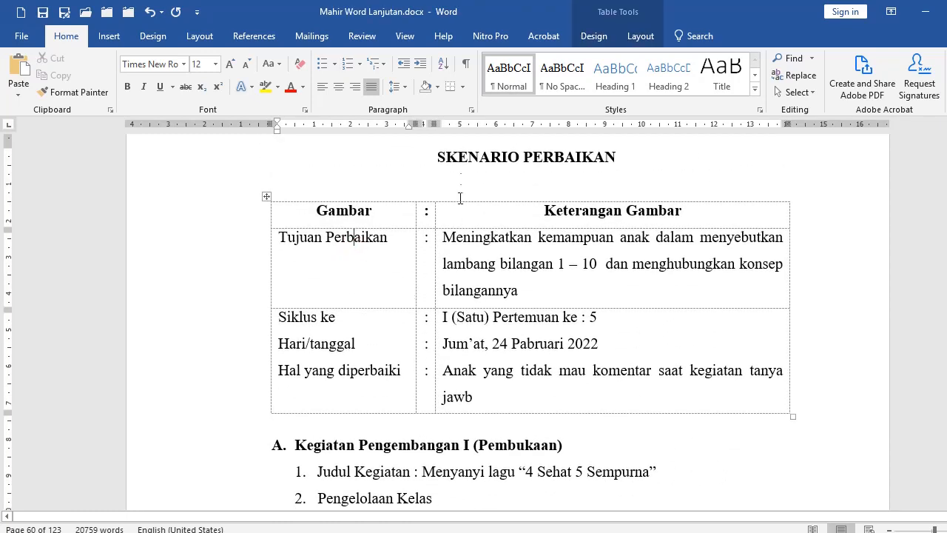
click(461, 157)
Delete the text in the table cells below the Gambar heading
click(370, 256)
drag(302, 248, 337, 366)
key(Delete)
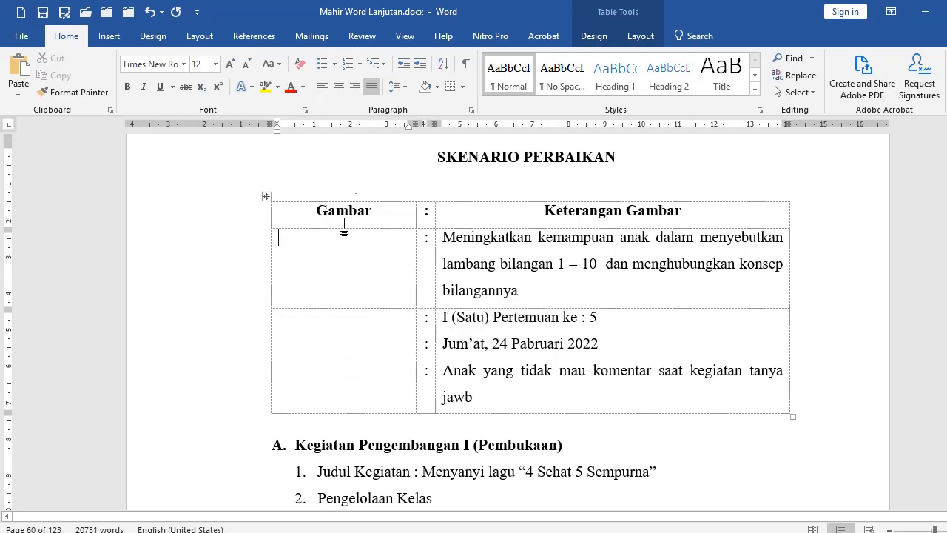
click(375, 166)
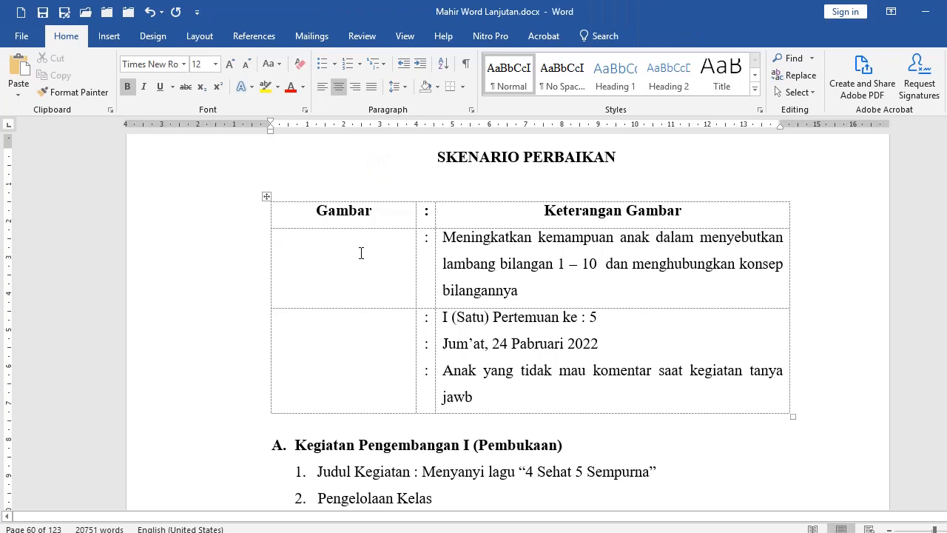
Select the whole Gambar table and apply All Borders to it
drag(237, 213, 239, 328)
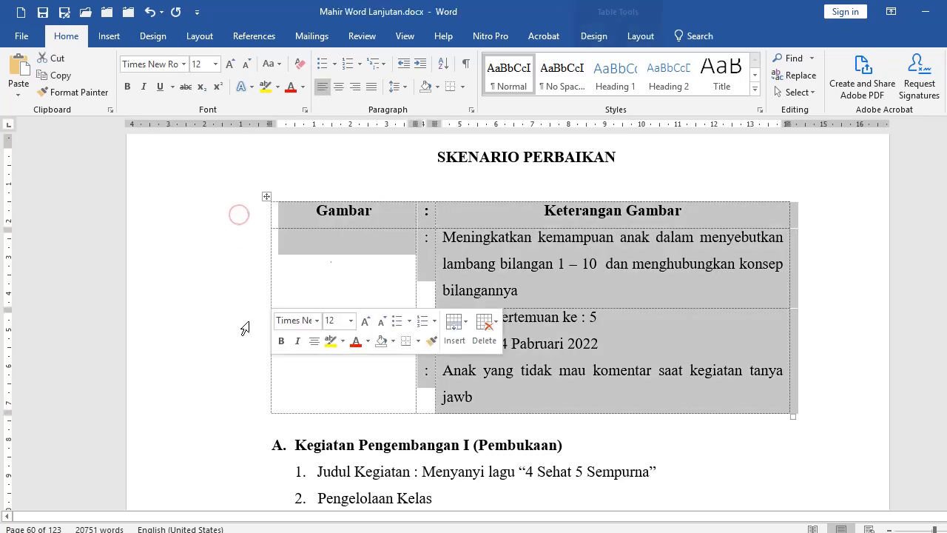
click(462, 86)
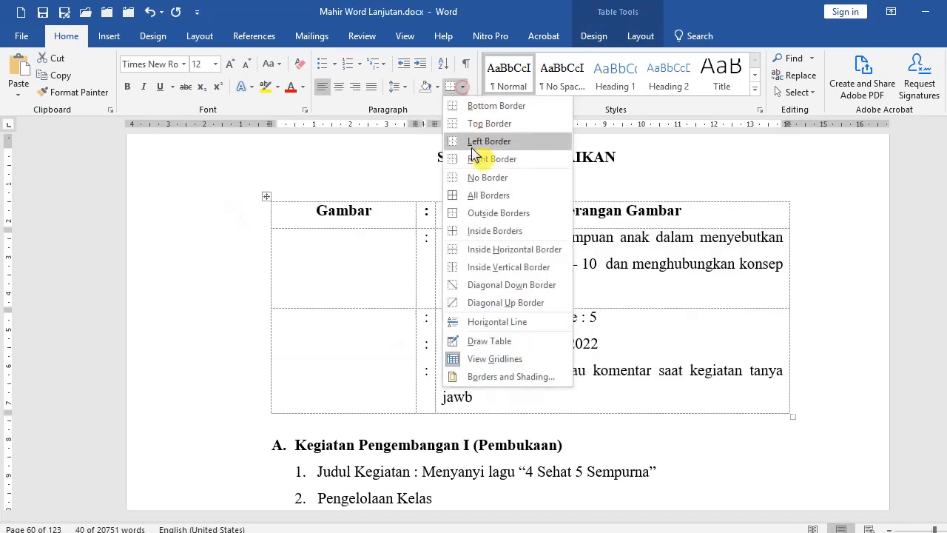
click(472, 193)
Insert the picture abstract_waves_and_circles_vector_background_148833.jpg into the first empty cell below the Gambar heading
click(363, 271)
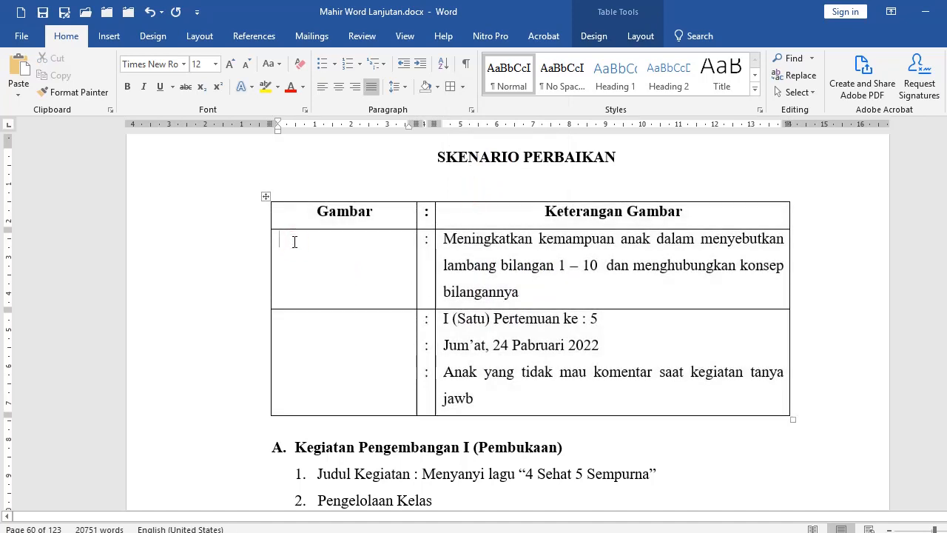
click(115, 37)
click(145, 57)
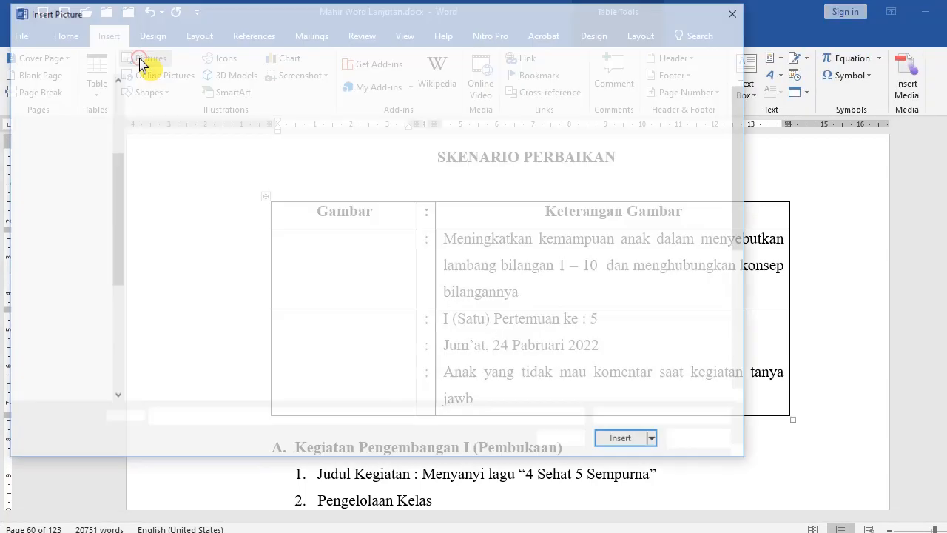
click(430, 130)
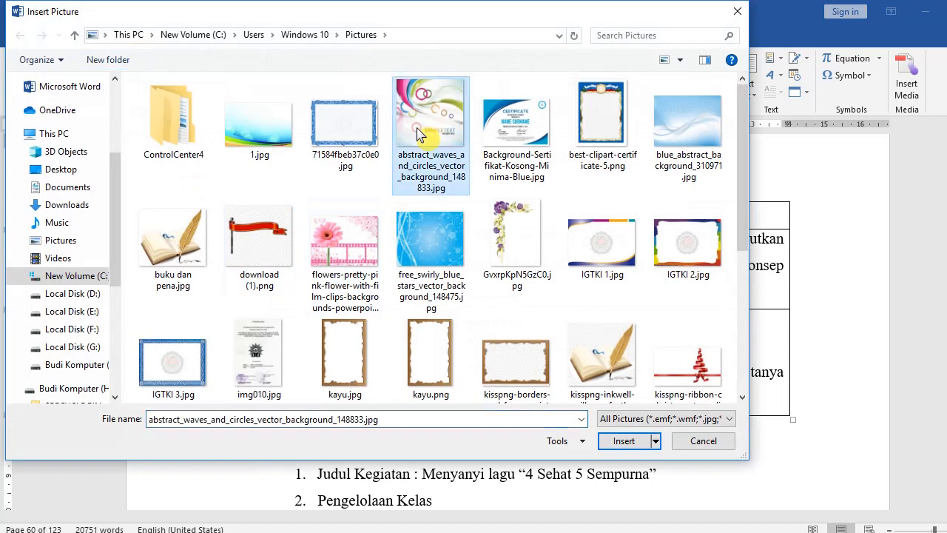
click(621, 446)
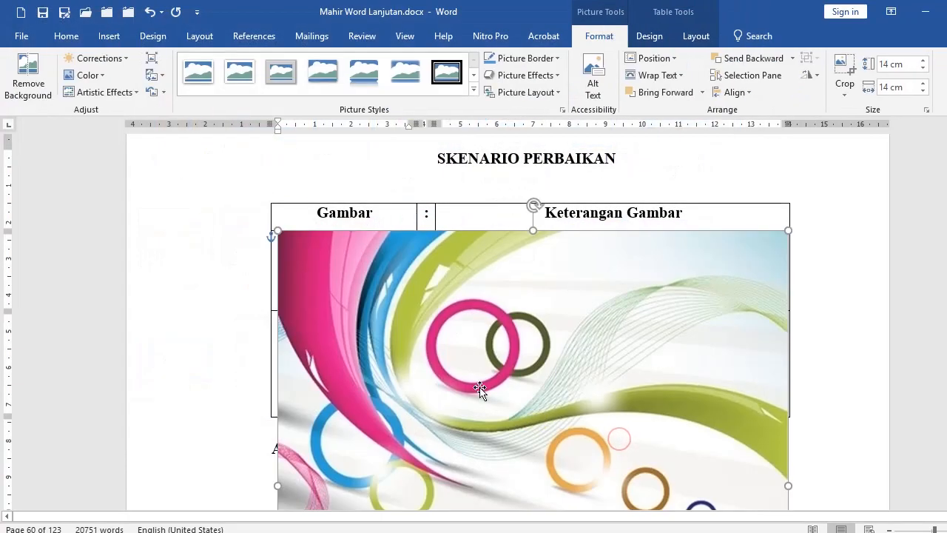
Shrink the abstract waves picture proportionally to about 3.1 cm wide and 3.1 cm high so it fits the Gambar column
scroll(460, 333, down, 5)
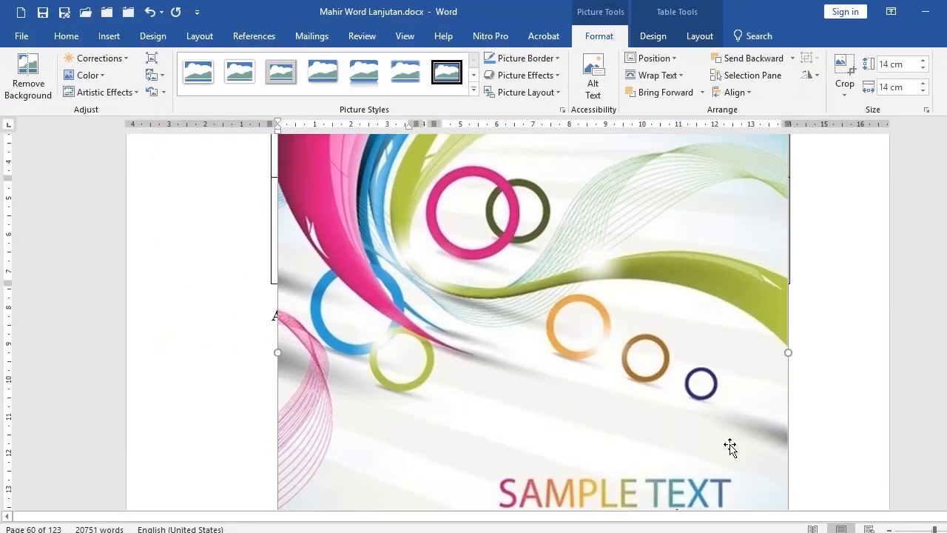
scroll(777, 436, down, 3)
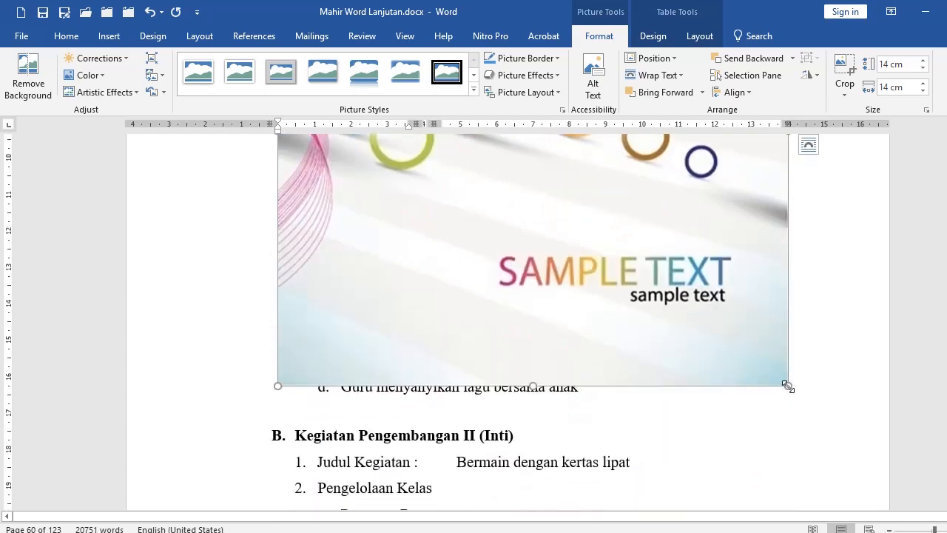
drag(787, 386, 602, 205)
scroll(545, 318, up, 5)
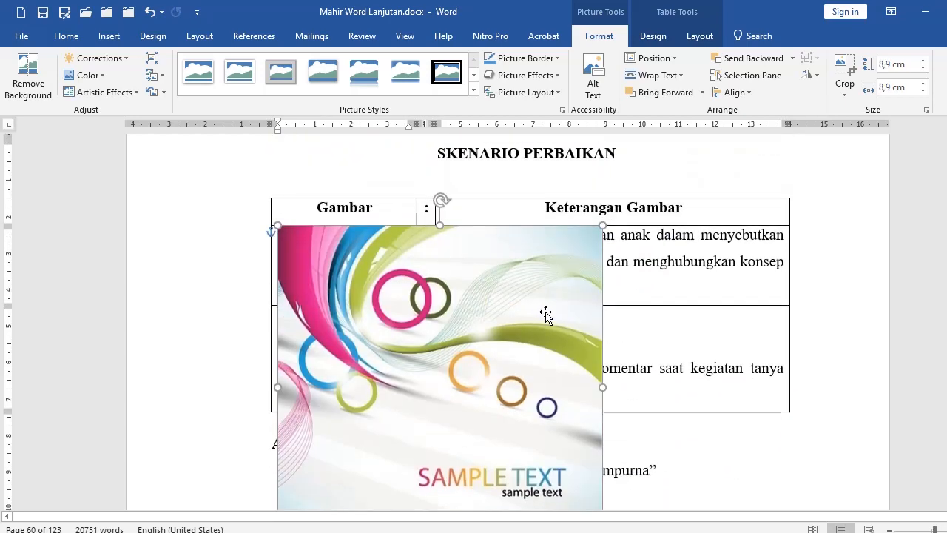
scroll(545, 315, down, 2)
drag(603, 455, 361, 222)
scroll(369, 296, up, 2)
drag(361, 309, 392, 340)
click(418, 295)
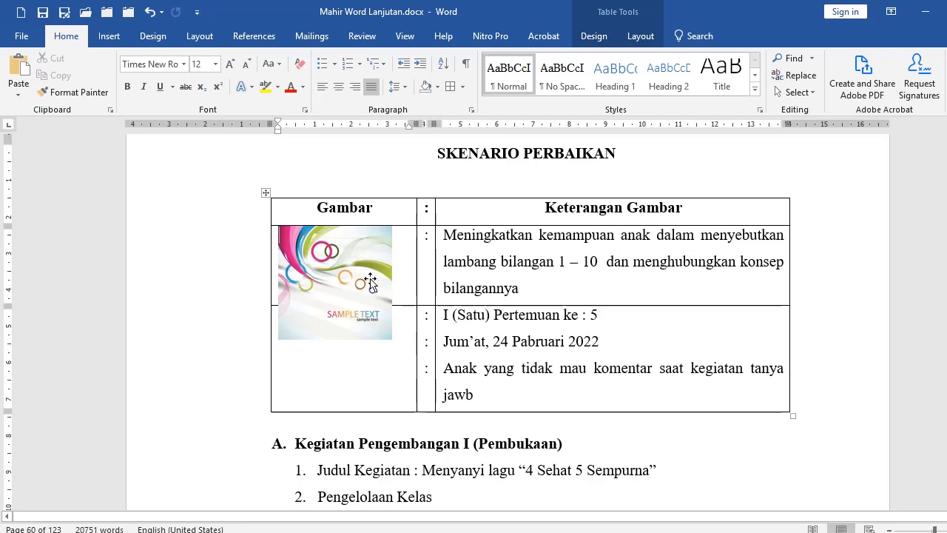
Shift the abstract waves picture slightly in the Gambar column and set its text wrapping to In Line with Text
drag(370, 282, 349, 207)
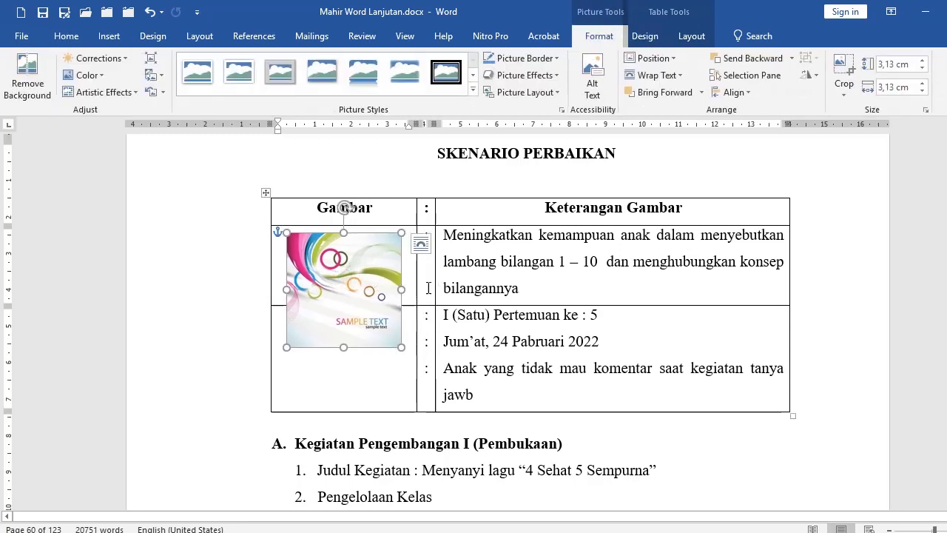
right_click(337, 268)
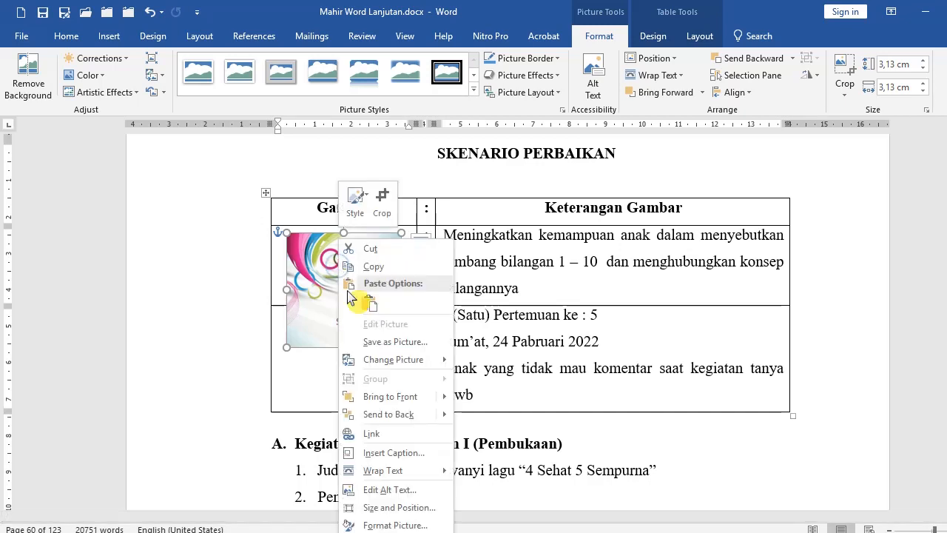
mouse_move(398, 474)
click(500, 415)
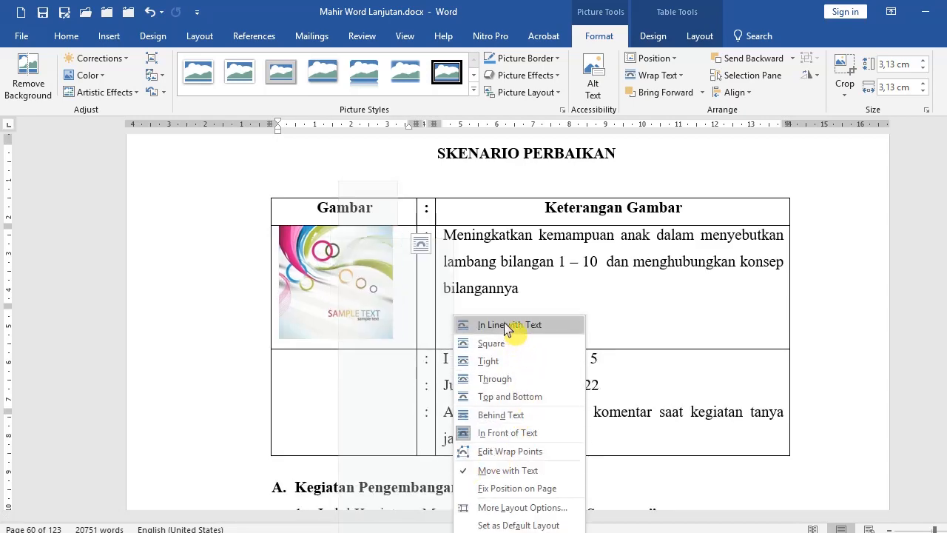
click(508, 326)
click(470, 329)
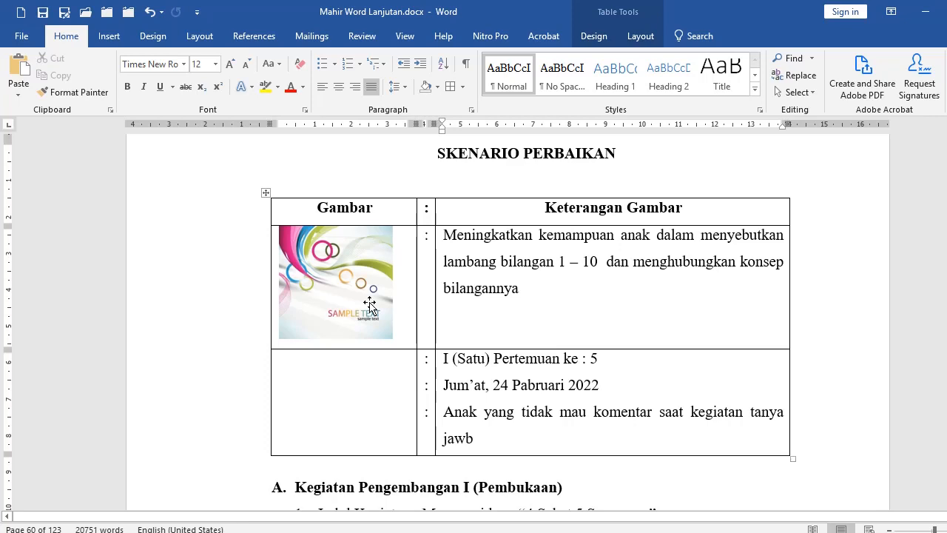
right_click(370, 305)
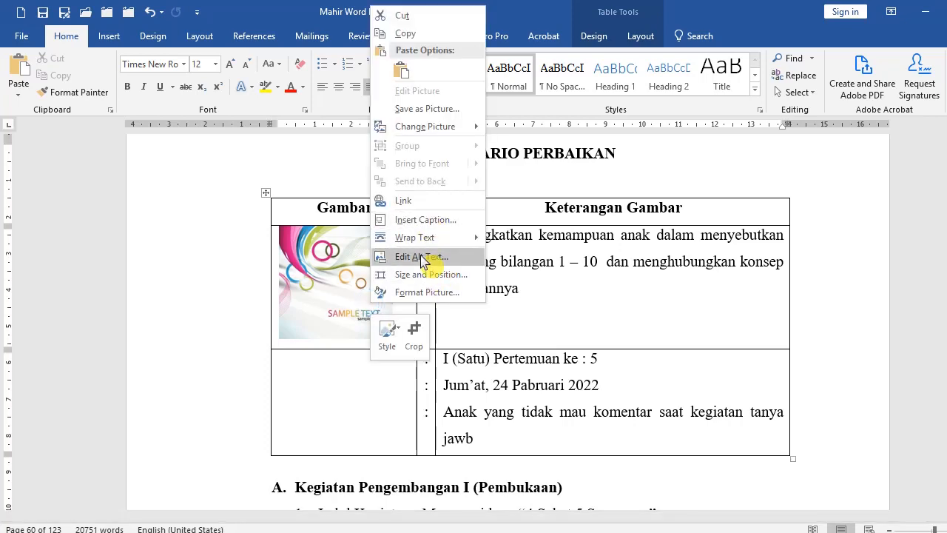
mouse_move(438, 241)
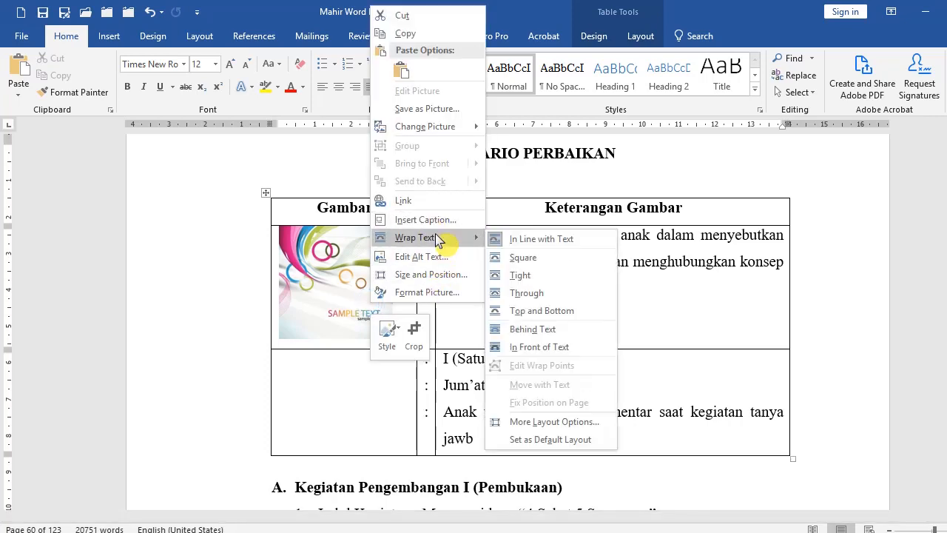
click(527, 241)
Place the cursor in the second cell below Gambar and set the default for inserted and pasted pictures to In line with text
click(298, 361)
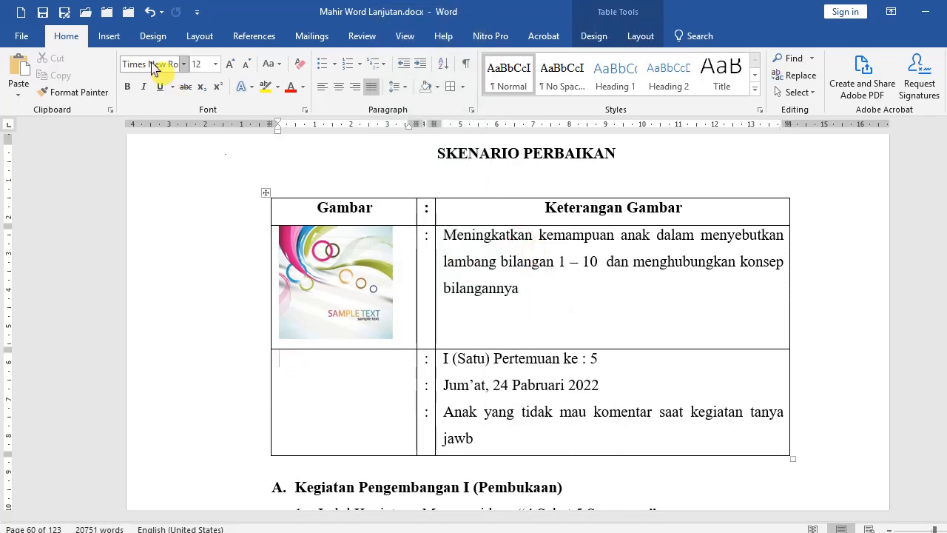
right_click(331, 113)
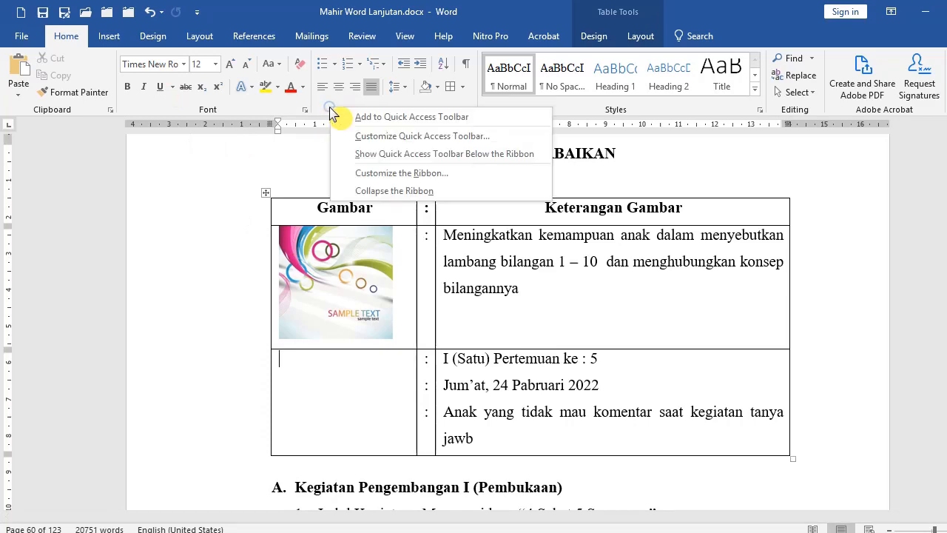
click(376, 172)
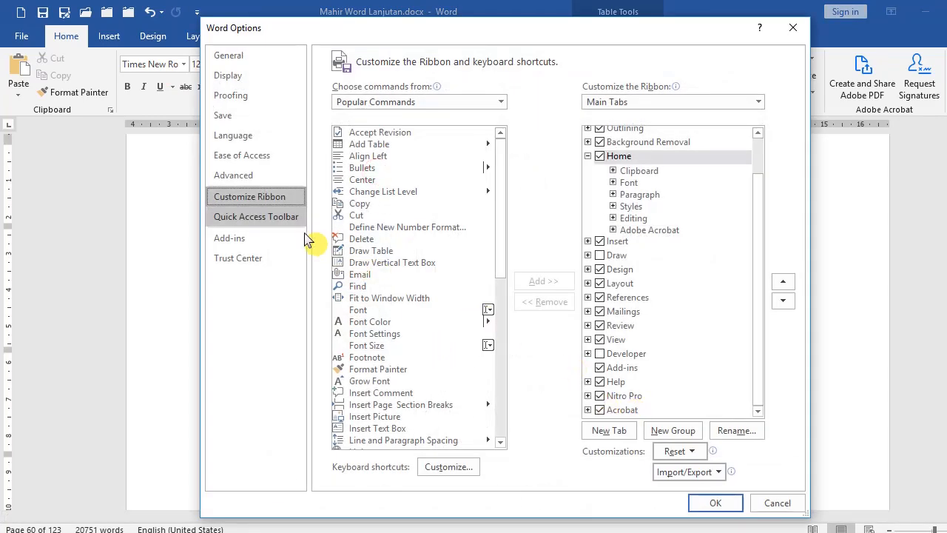
click(259, 173)
scroll(581, 422, down, 5)
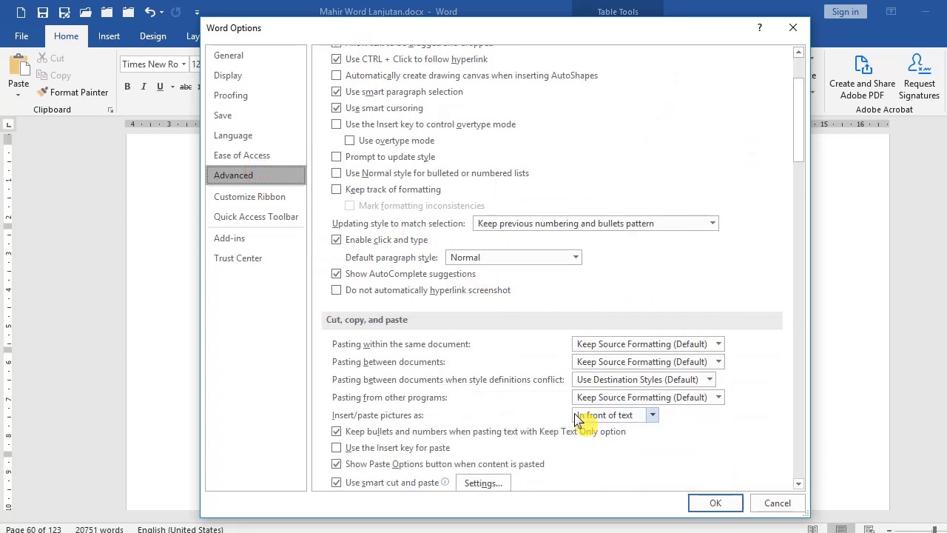
click(652, 343)
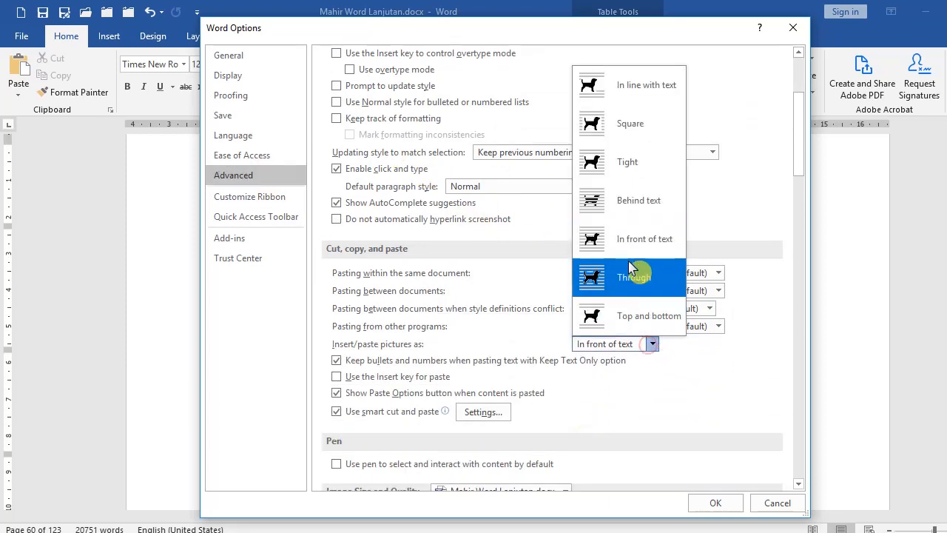
click(622, 87)
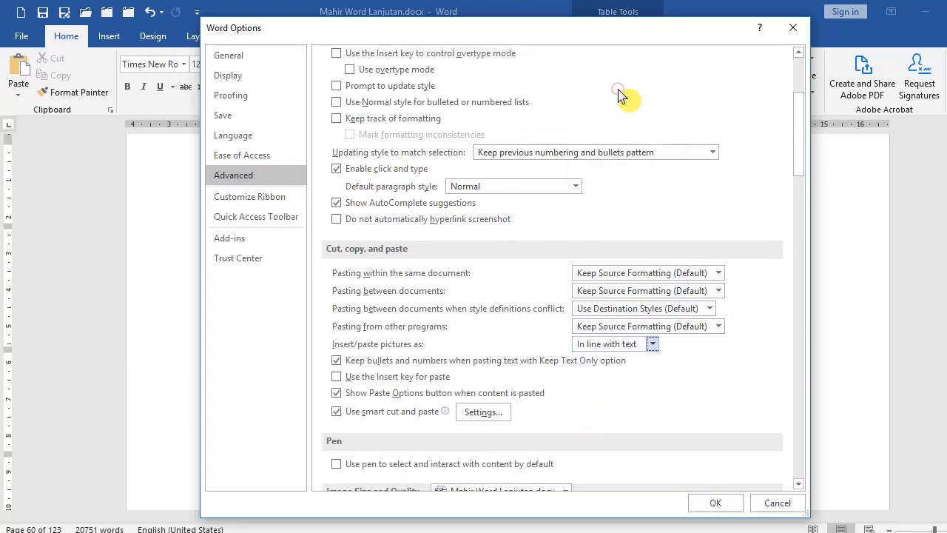
click(698, 502)
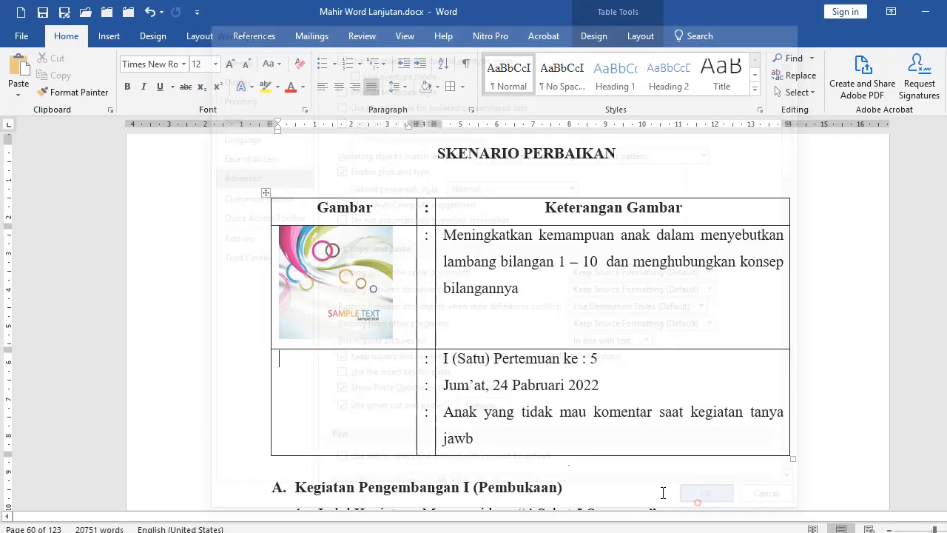
Insert the picture free_swirly_blue_stars_vector_background_148475.jpg into the second cell below the Gambar heading
click(112, 37)
click(150, 60)
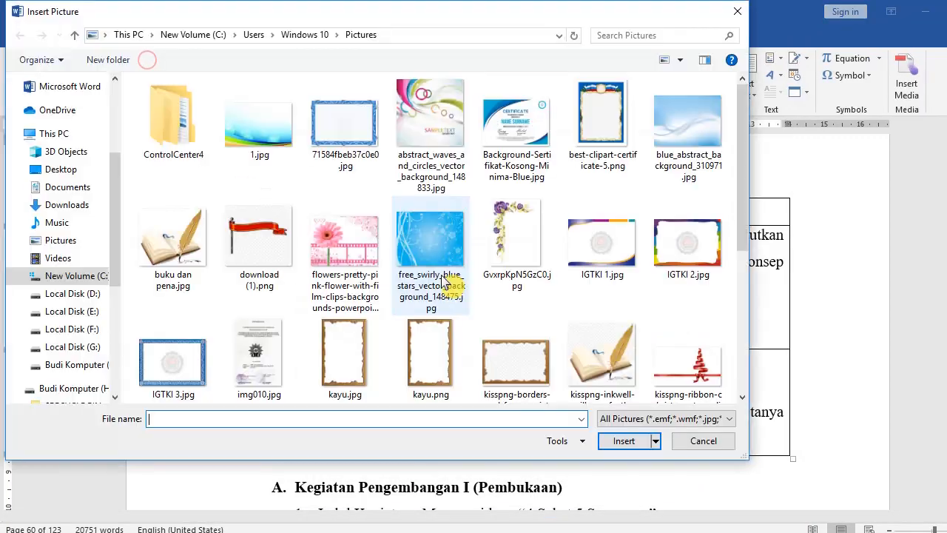
click(424, 235)
click(633, 439)
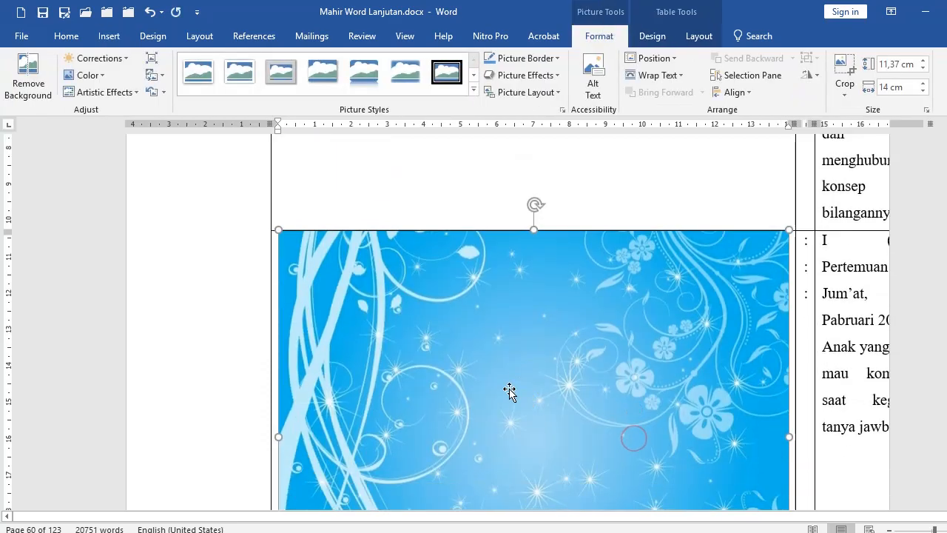
Shrink the blue stars picture proportionally to about 3.3 cm wide and 2.7 cm high
scroll(507, 391, down, 5)
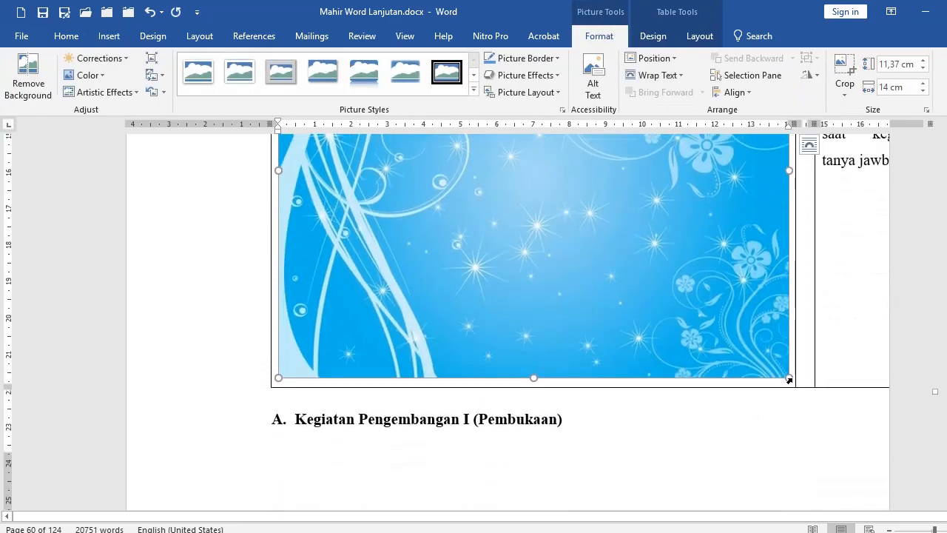
drag(789, 378, 511, 208)
scroll(456, 338, up, 3)
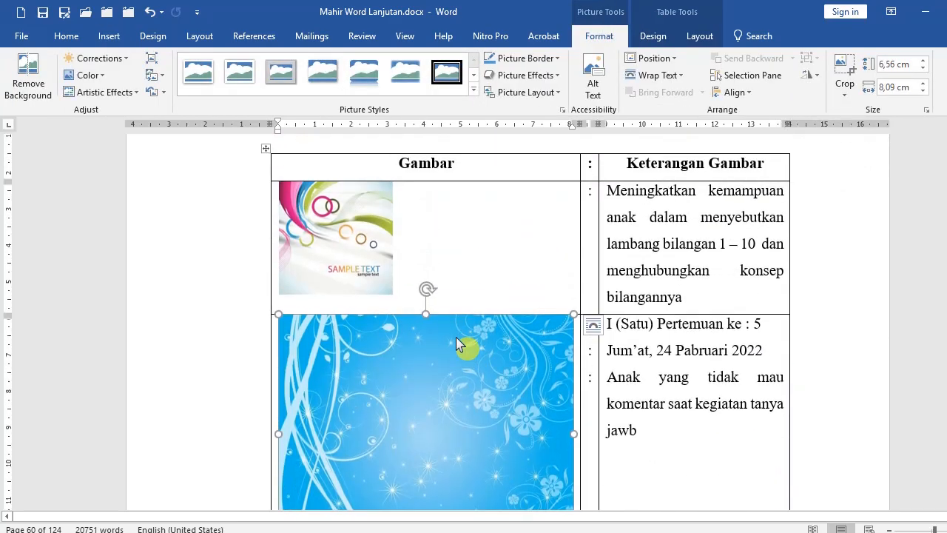
scroll(505, 390, down, 3)
drag(572, 381, 372, 235)
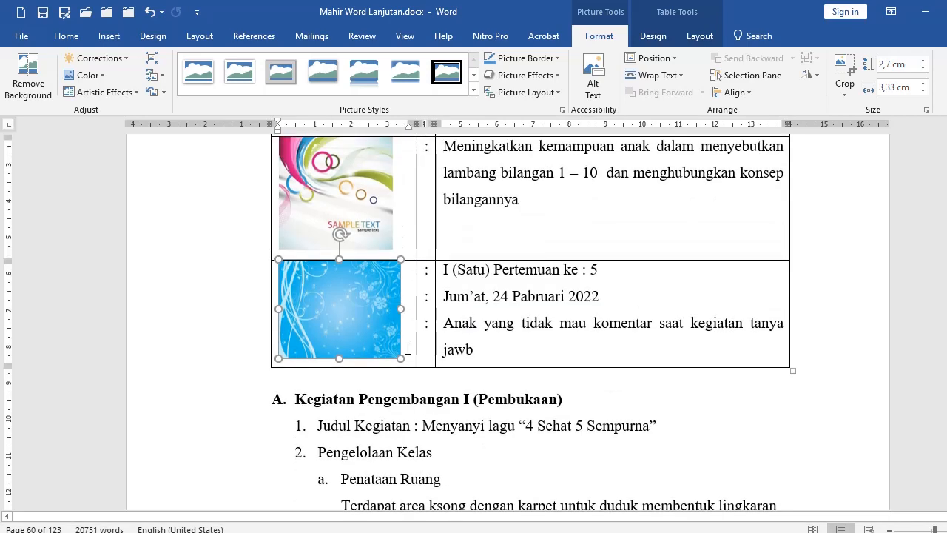
Try moving the blue stars picture out of its cell to just below the table, and undo that move
drag(397, 360, 381, 348)
click(384, 338)
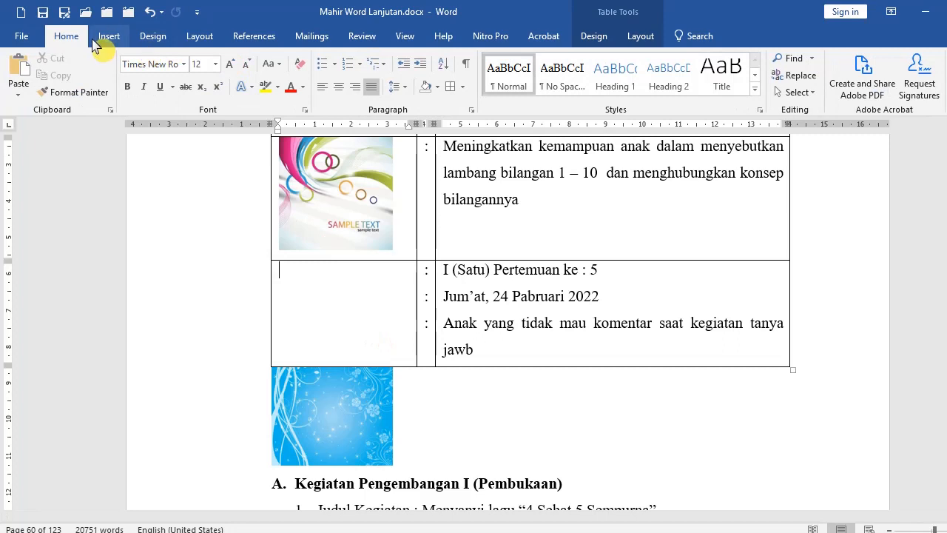
click(140, 15)
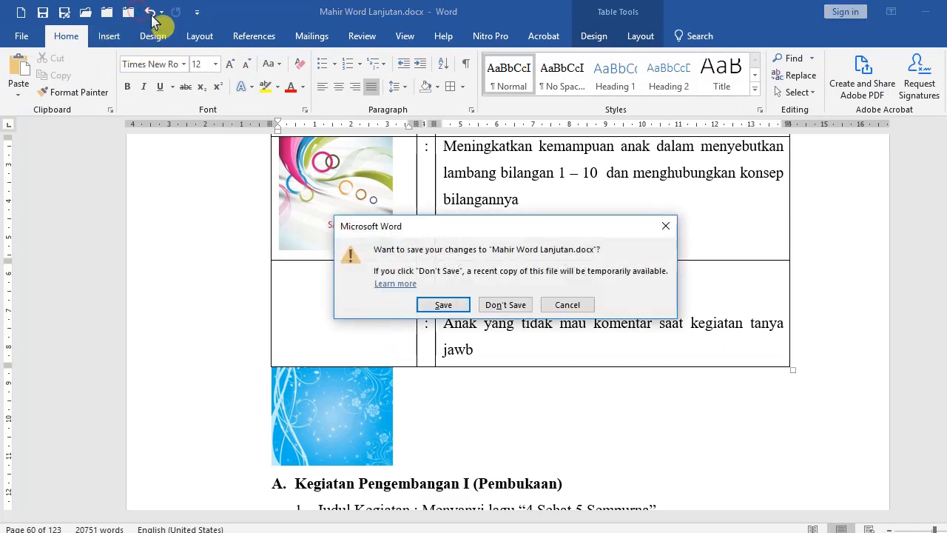
click(562, 301)
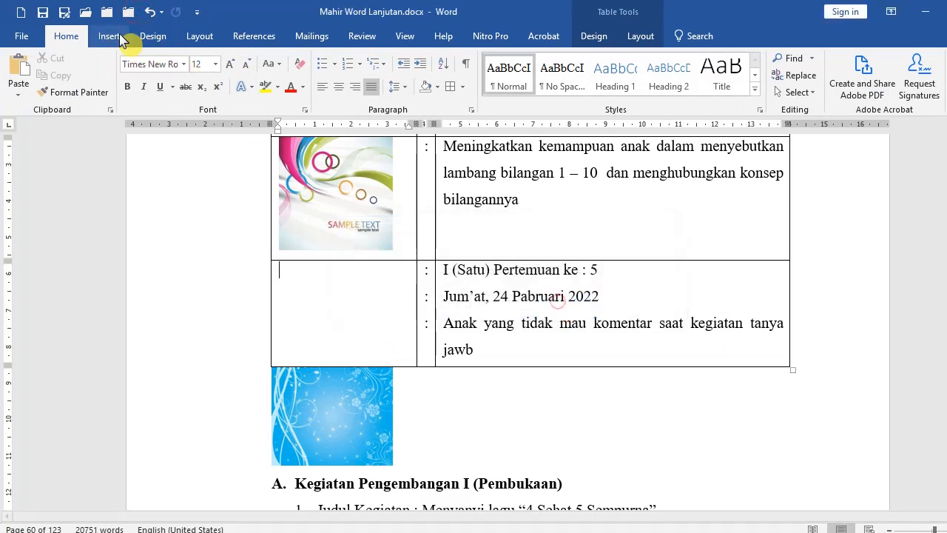
click(151, 11)
Enlarge the blue stars picture proportionally inside its cell and add a new row at the end of the table
drag(399, 357, 455, 403)
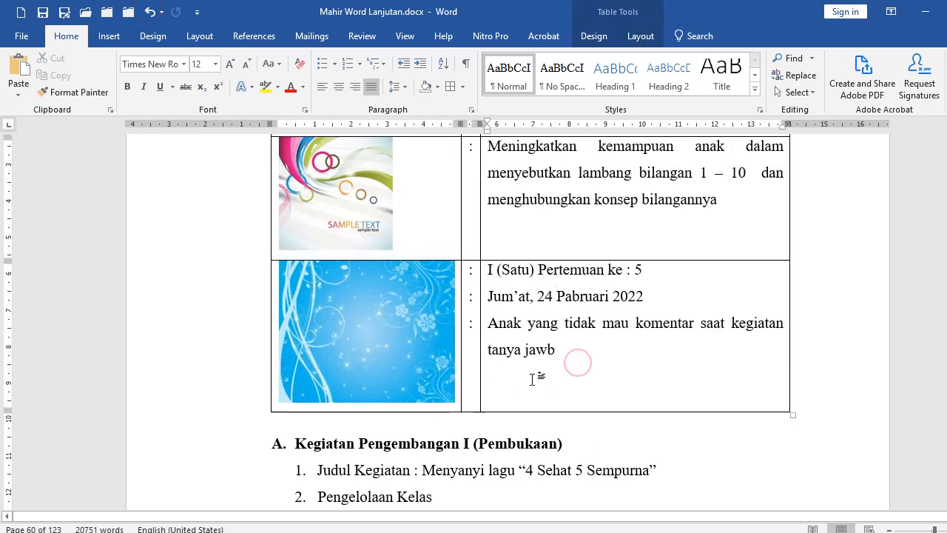
key(Tab)
scroll(435, 381, down, 3)
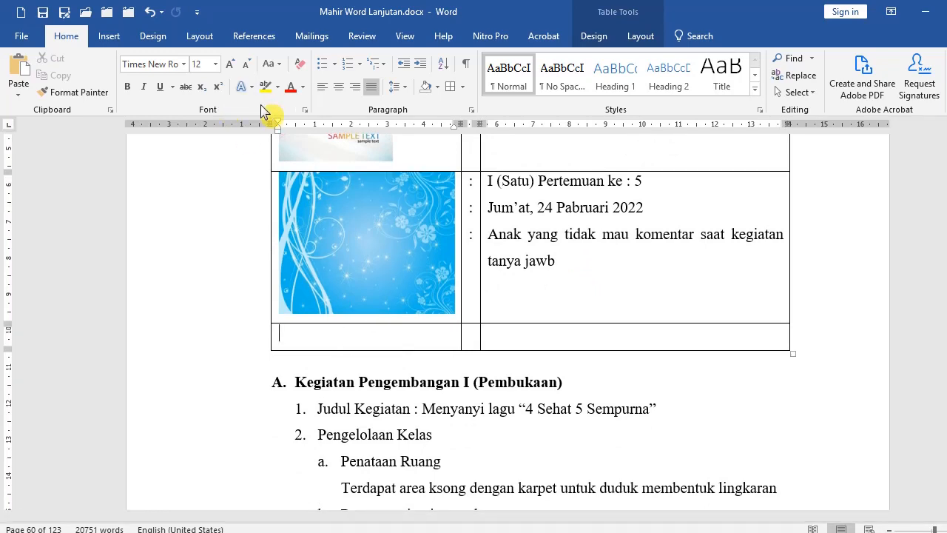
Set Word's advanced option for inserting and pasting pictures to In front of text
right_click(264, 108)
click(321, 173)
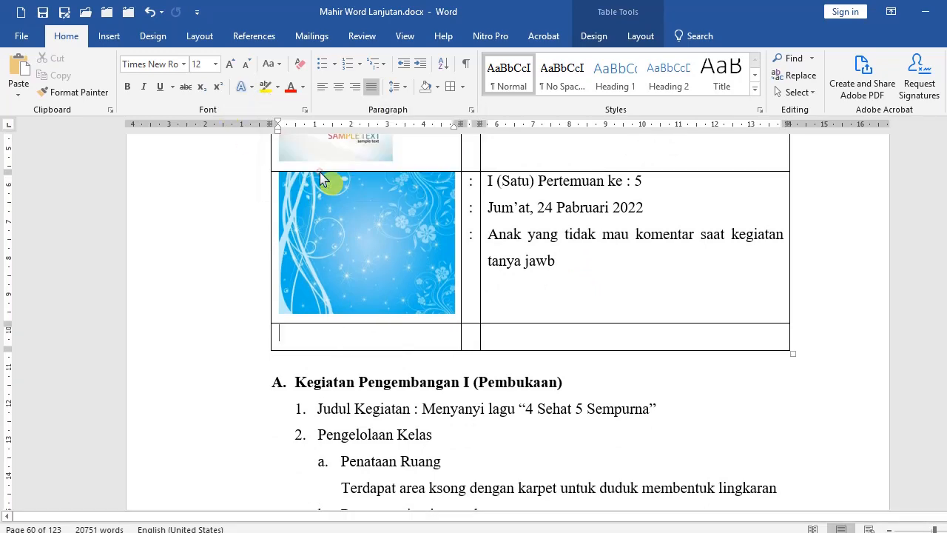
click(294, 175)
scroll(511, 326, down, 5)
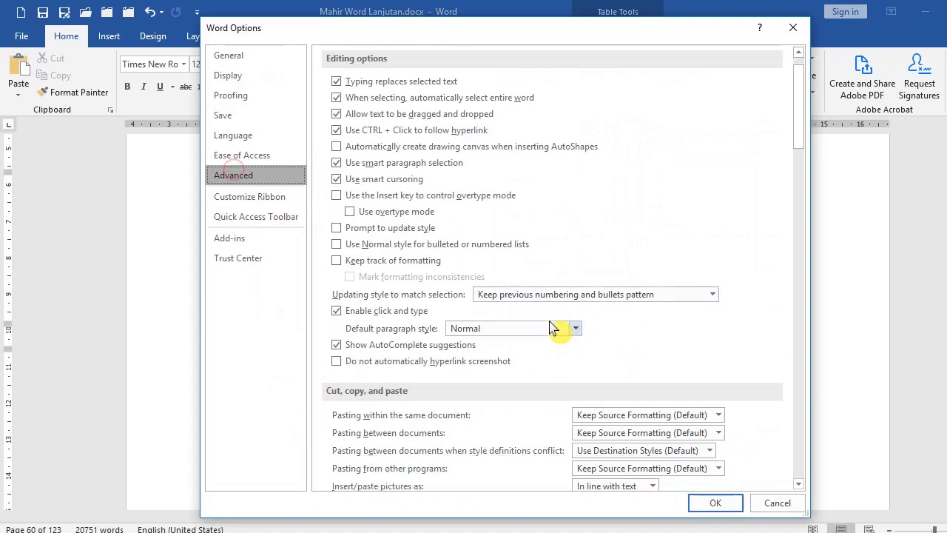
click(653, 346)
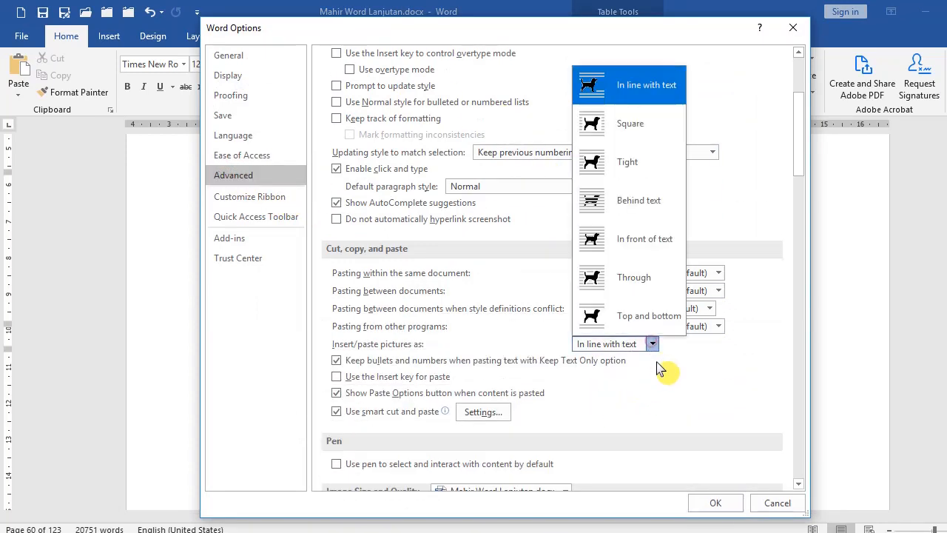
click(627, 247)
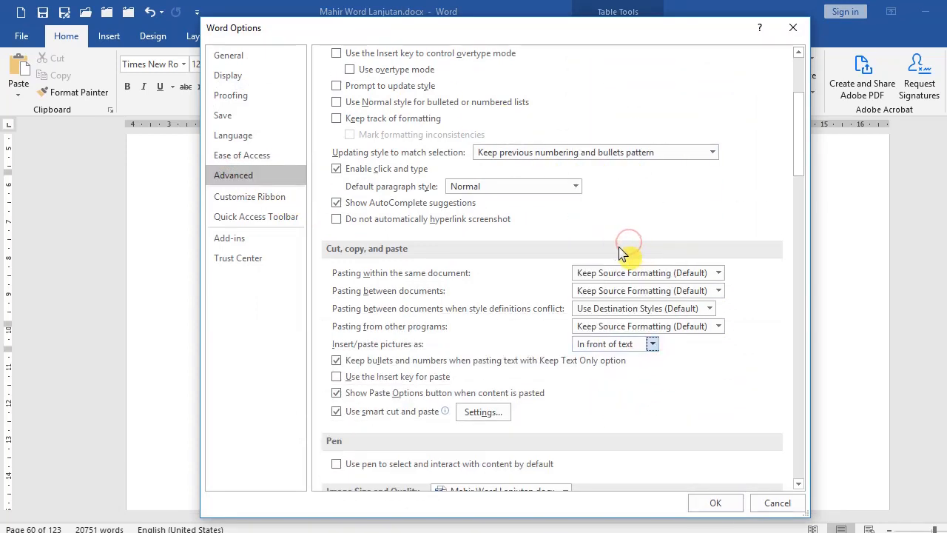
click(715, 502)
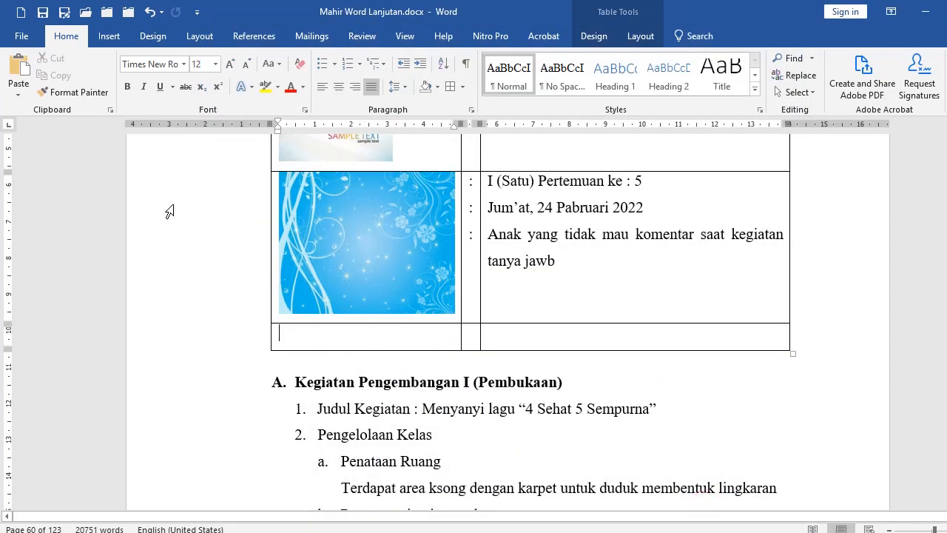
Insert the picture IGTKI 1.jpg into the first cell of the table's new last row
click(111, 35)
click(153, 62)
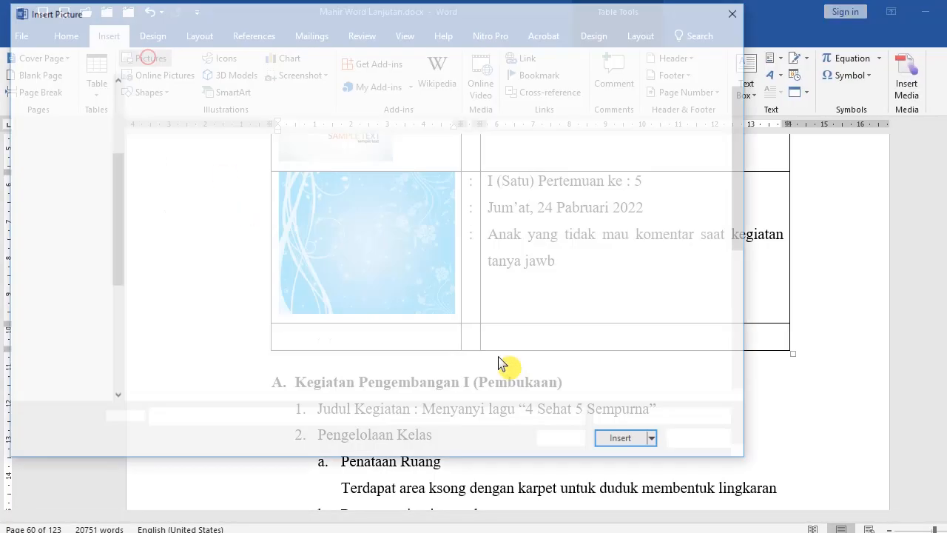
click(602, 244)
click(624, 440)
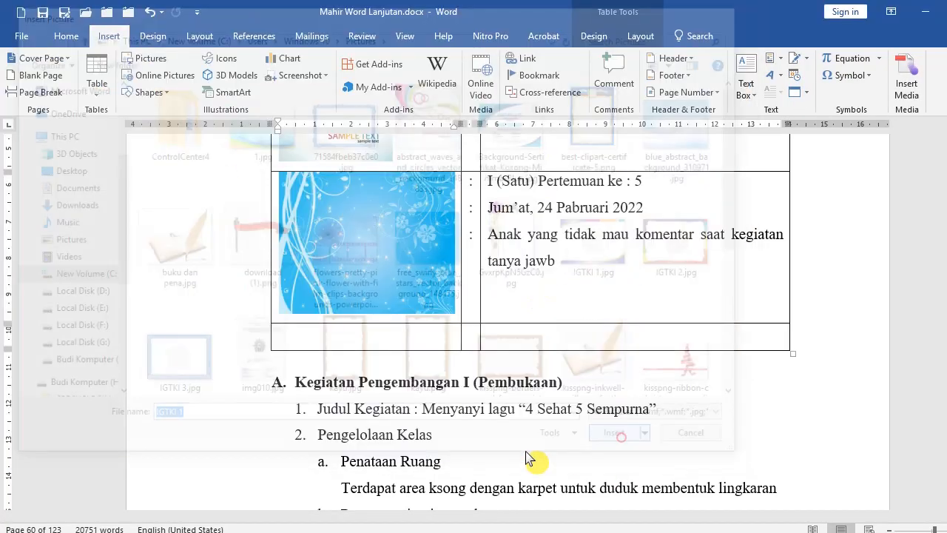
Shrink the IGTKI 1 picture proportionally to about 4.12 cm wide and 2.89 cm high, and deselect it
scroll(518, 403, down, 3)
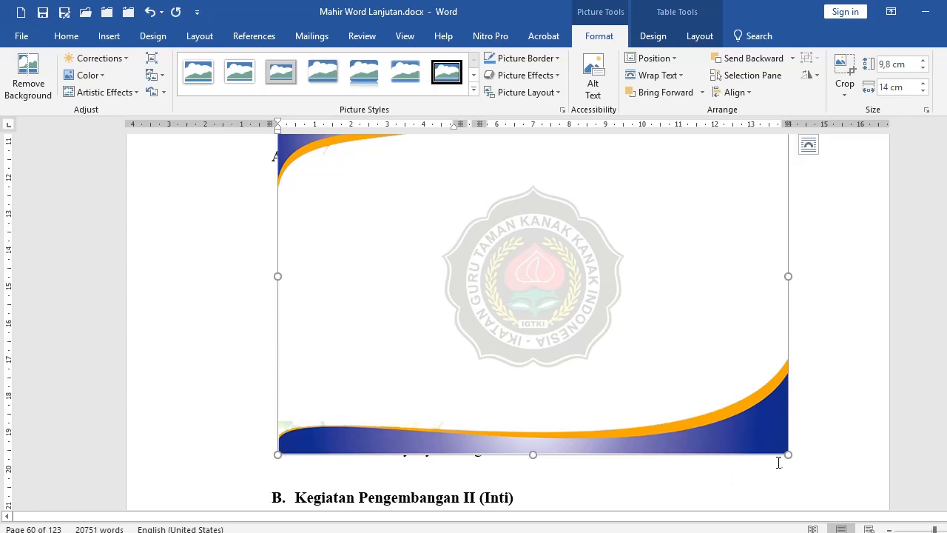
drag(786, 452, 463, 239)
scroll(463, 239, up, 4)
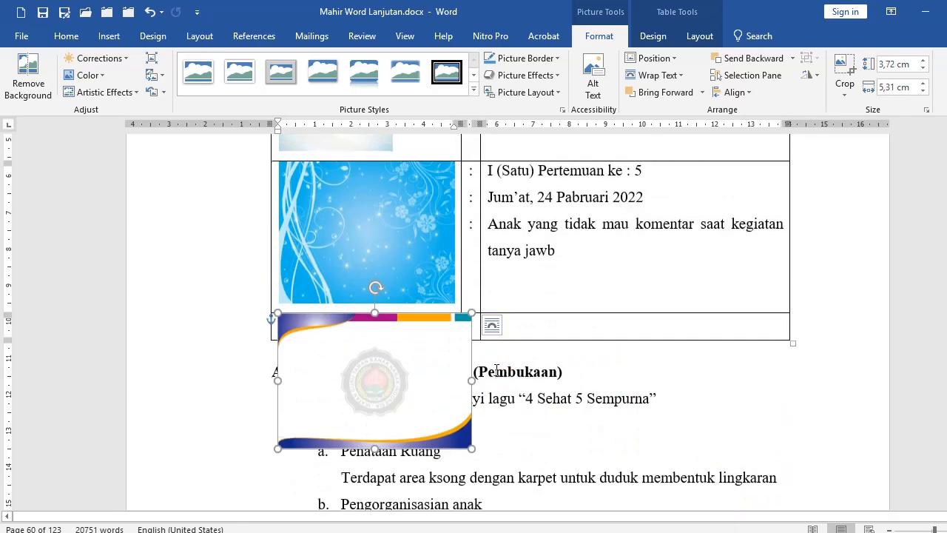
drag(471, 450, 428, 419)
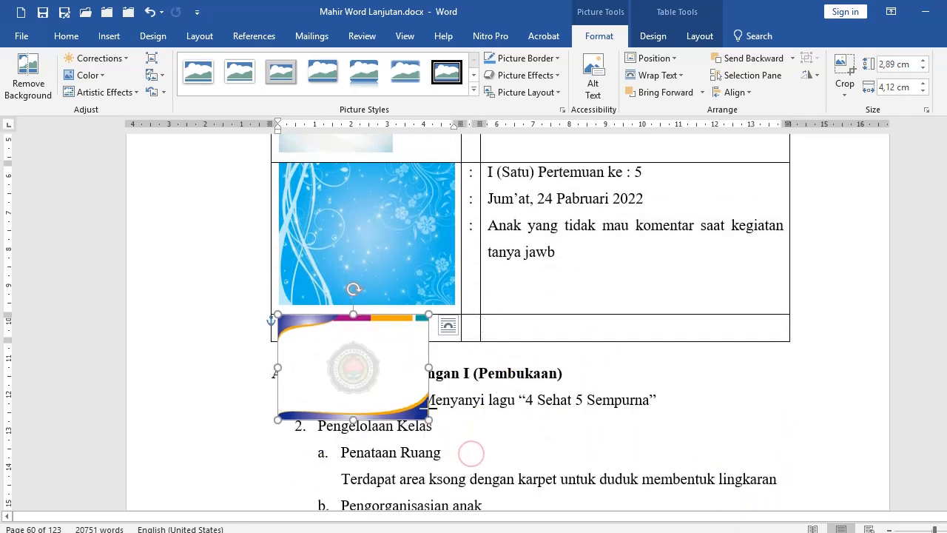
click(526, 334)
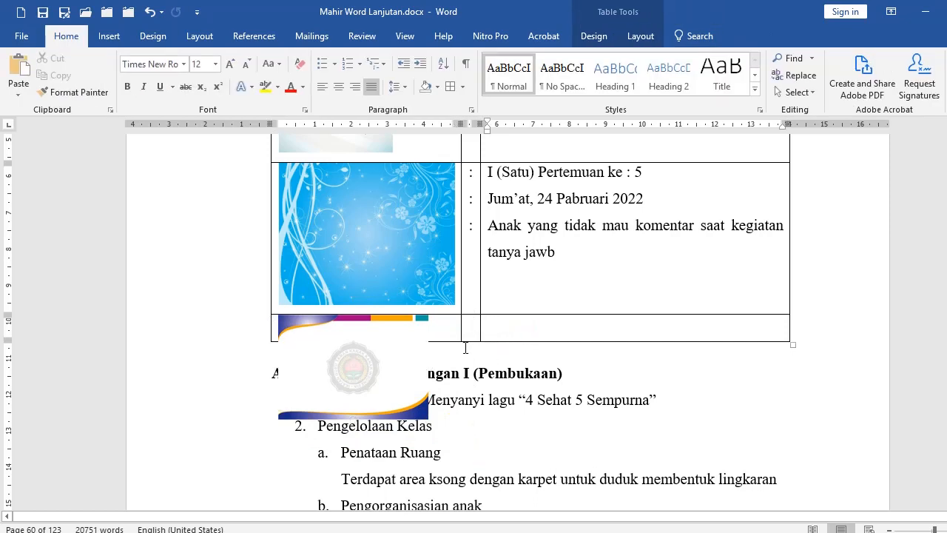
click(526, 252)
click(488, 378)
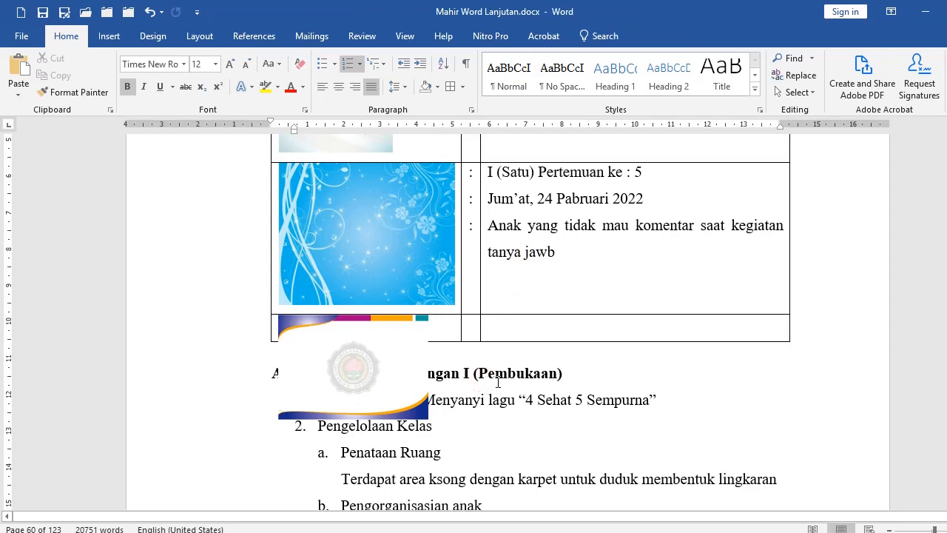
key(ctrl+End)
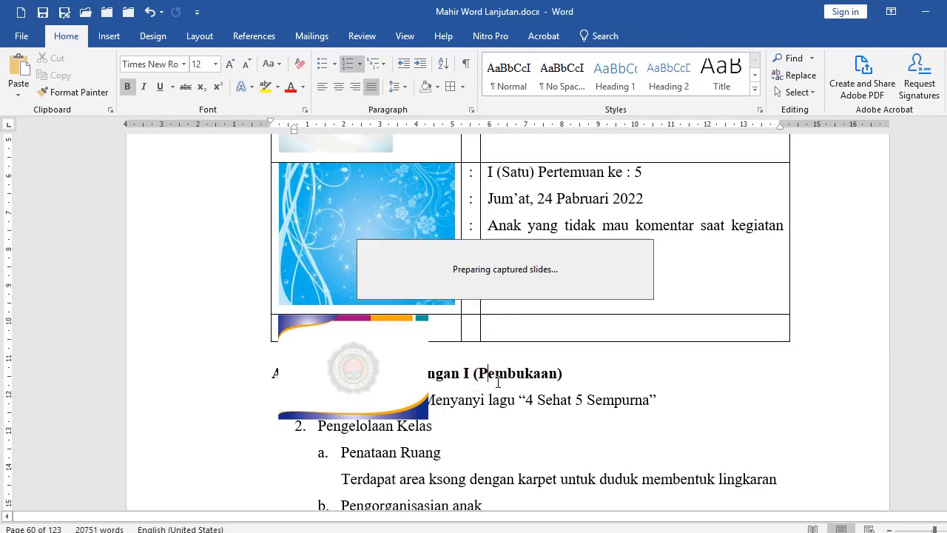